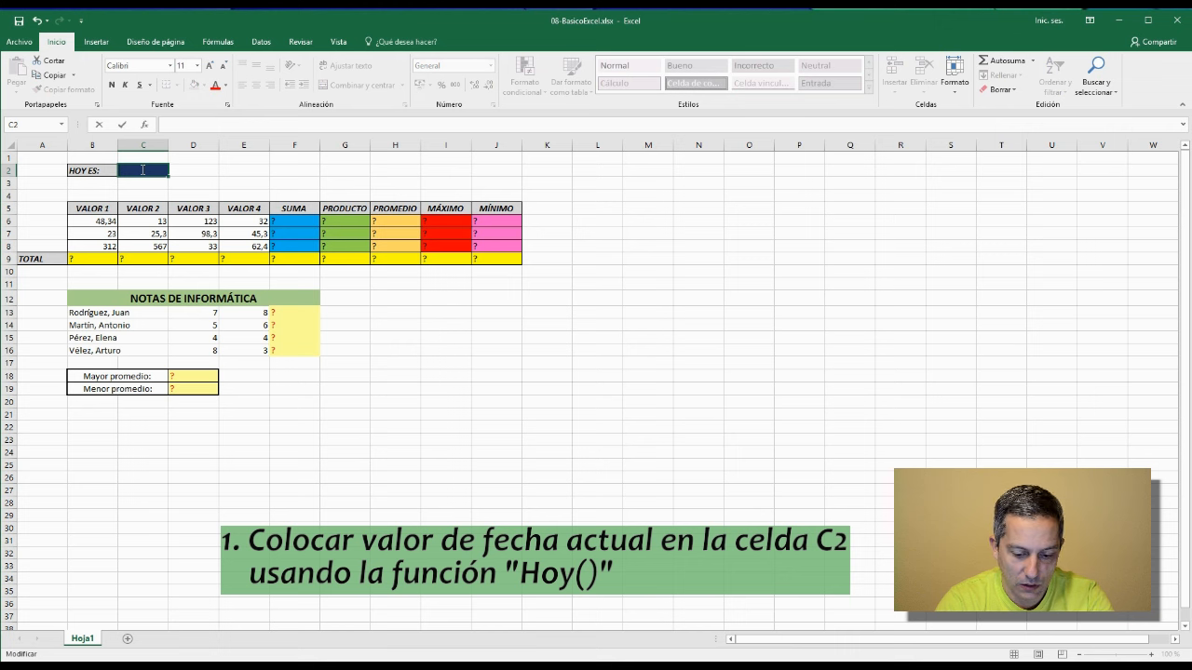
# Enter the current date in cell C2 with the HOY() function
pyautogui.write('=H')
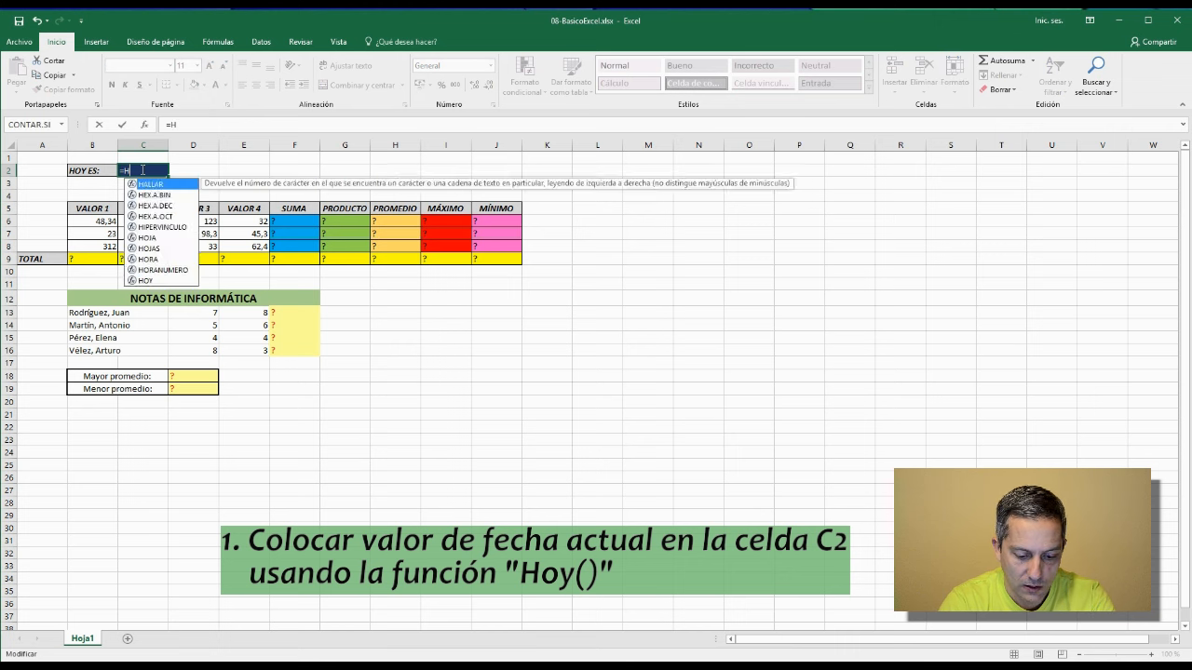
pyautogui.write('oy(')
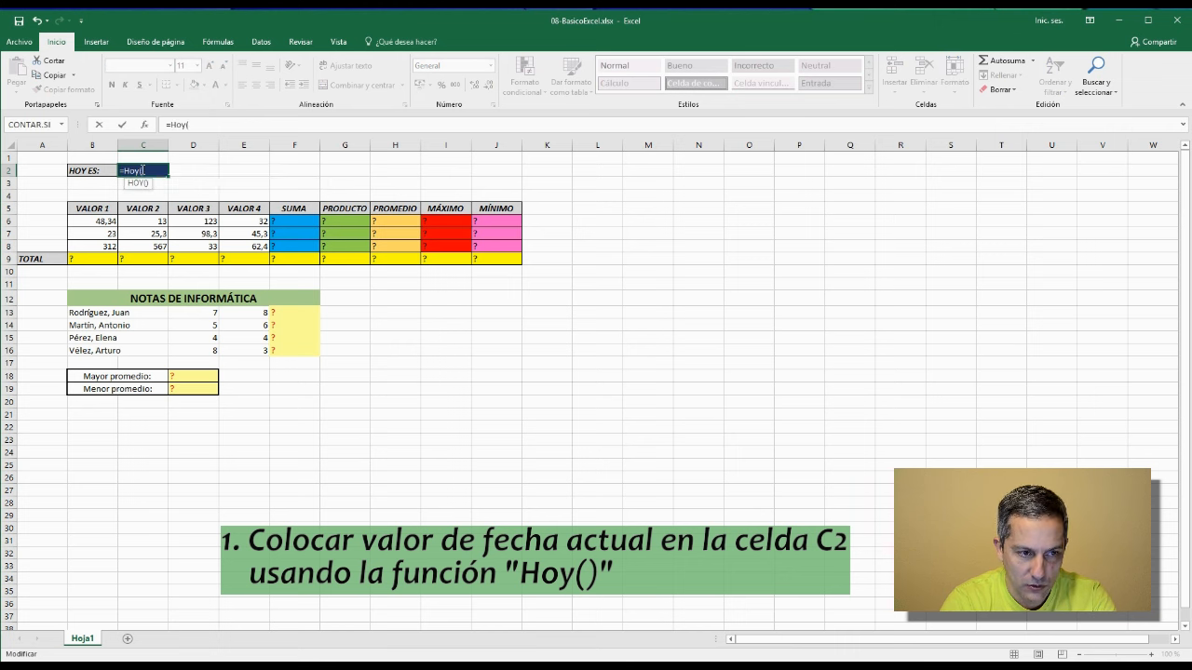
pyautogui.press('Return')
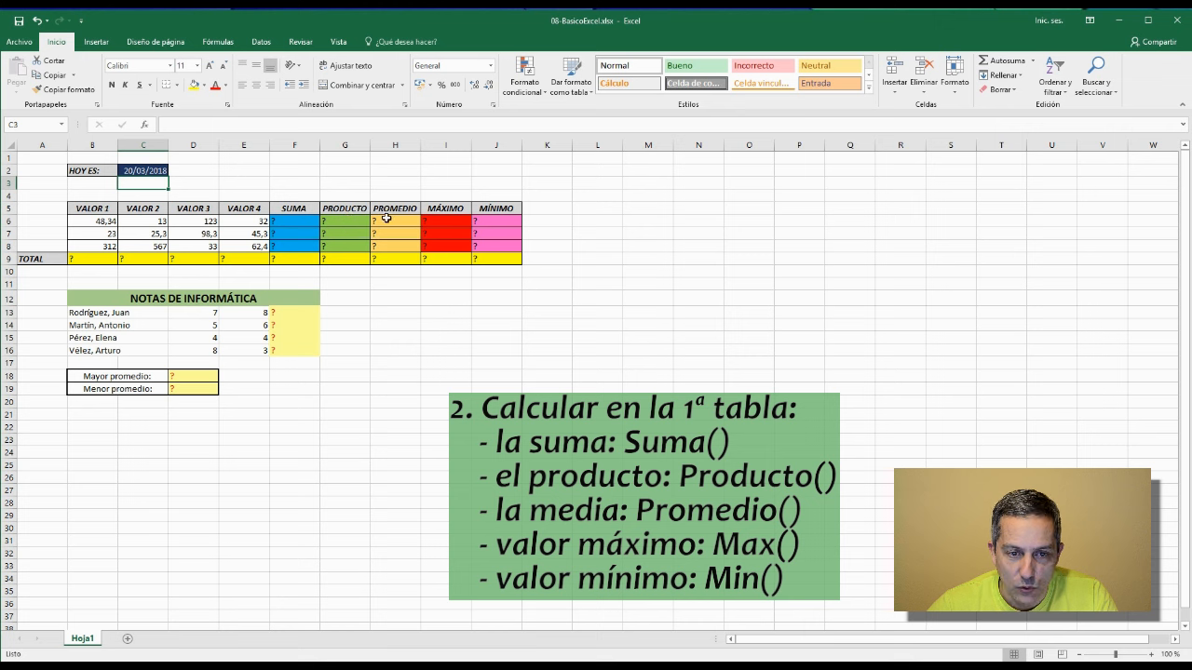
# Replace the placeholder in F6 with a SUMA formula that lists B6, C6, D6 and E6 as separate arguments
pyautogui.click(291, 222)
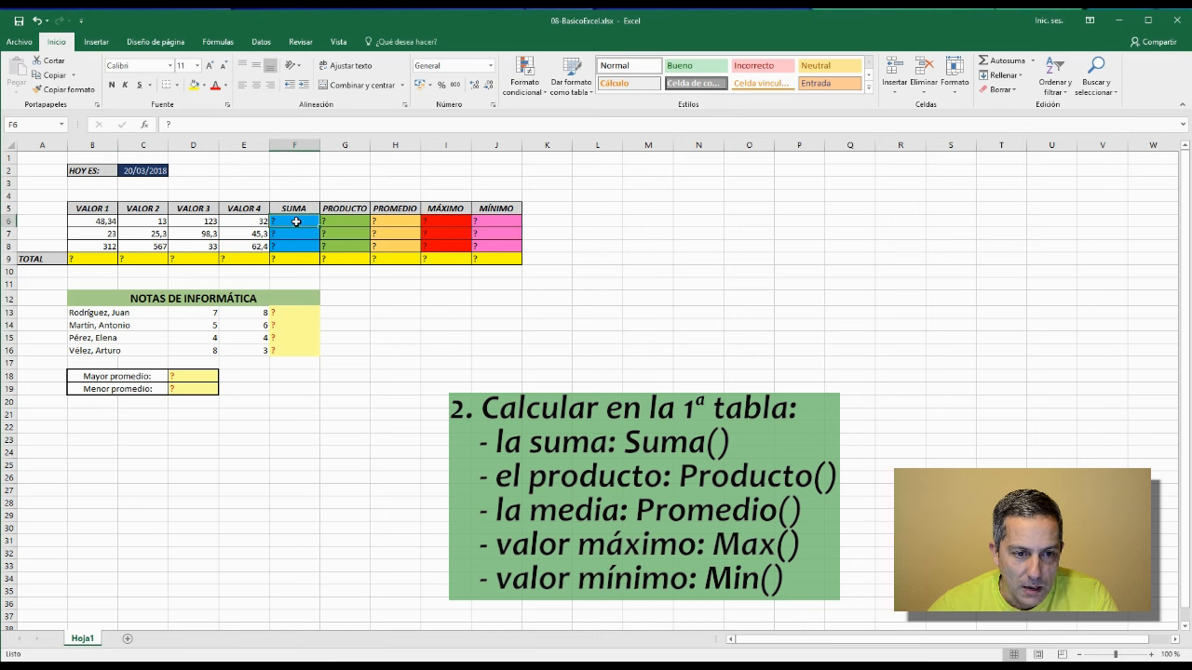
pyautogui.doubleClick(294, 221)
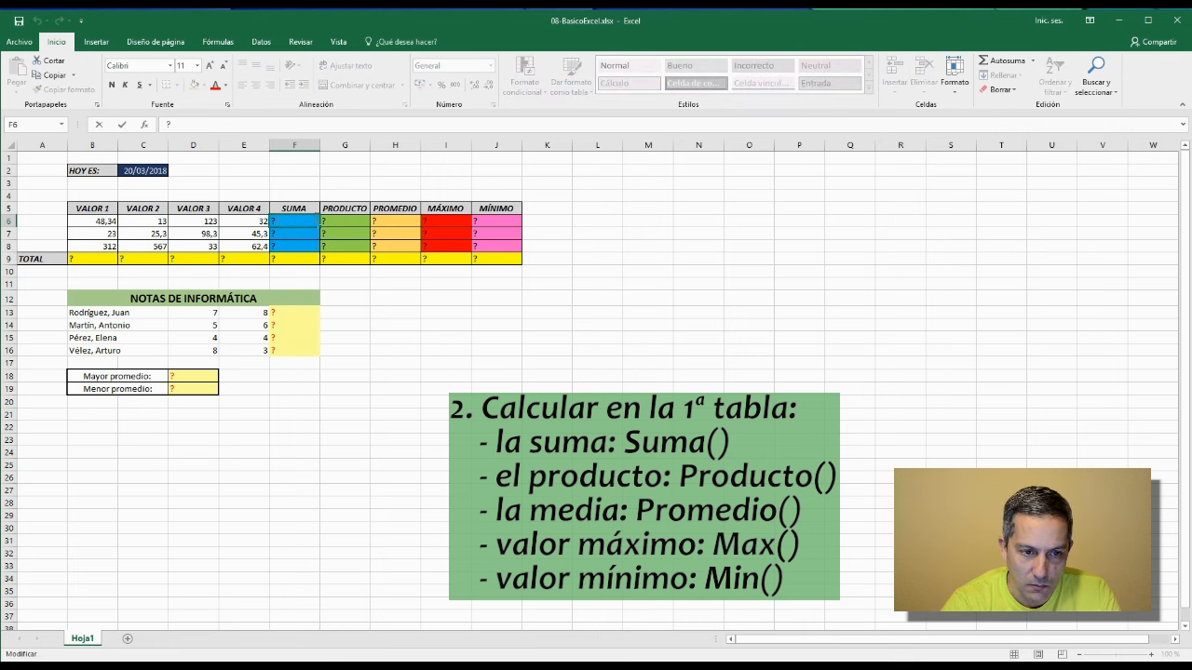
pyautogui.write('=')
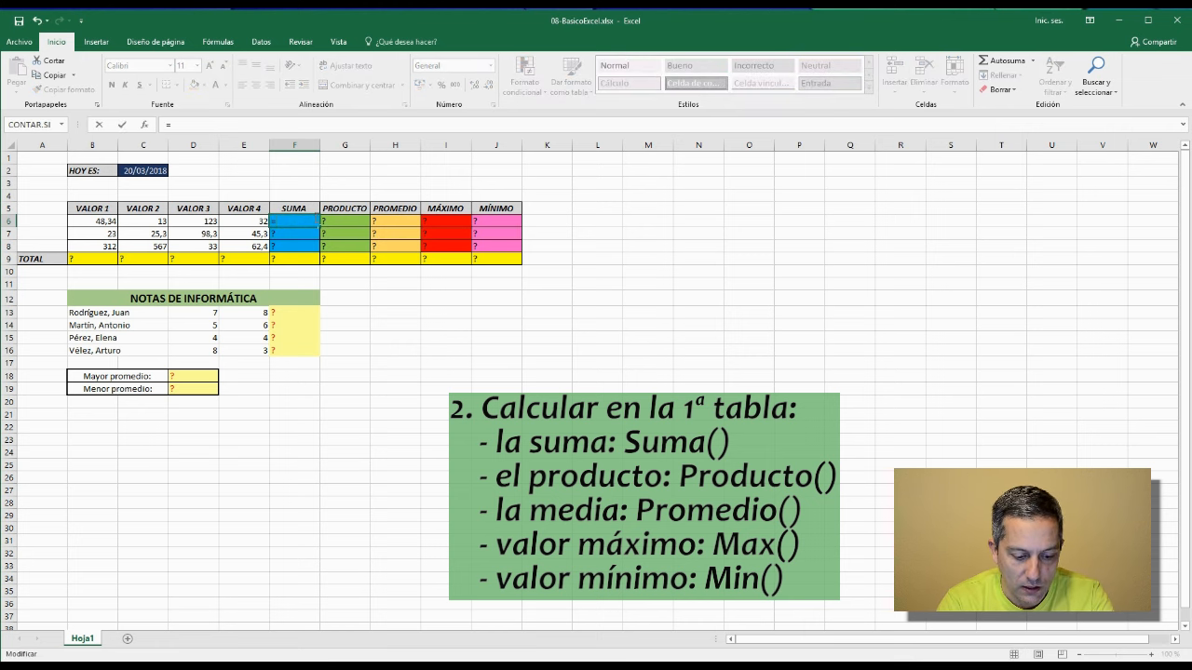
pyautogui.write('suma(')
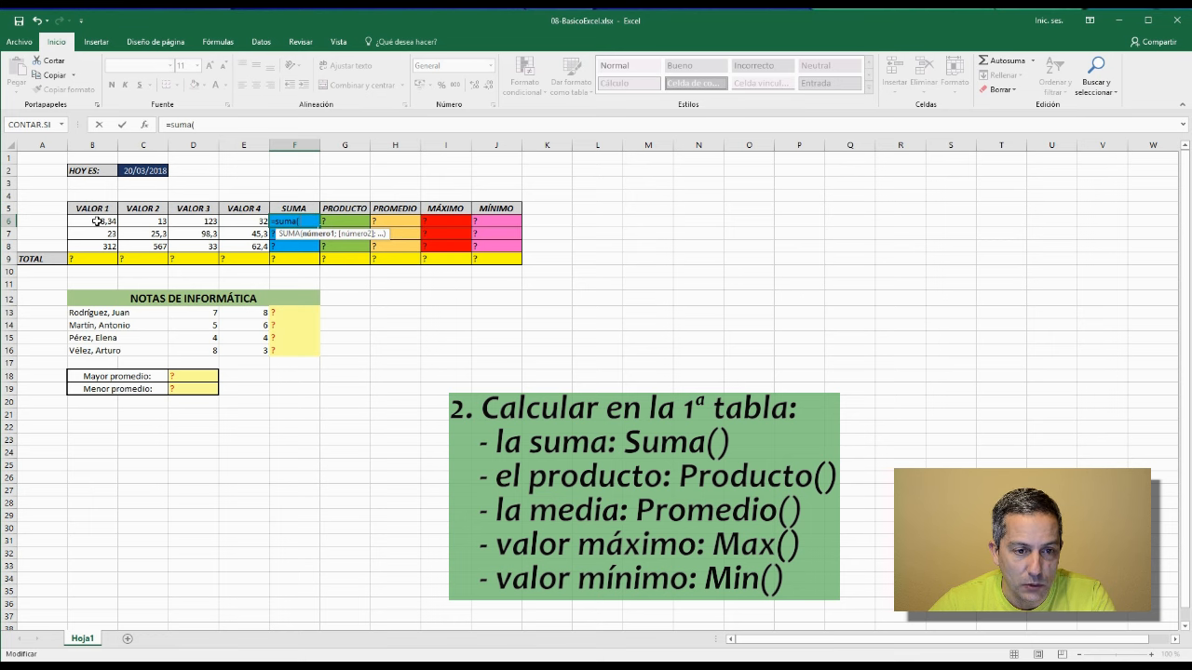
pyautogui.click(97, 221)
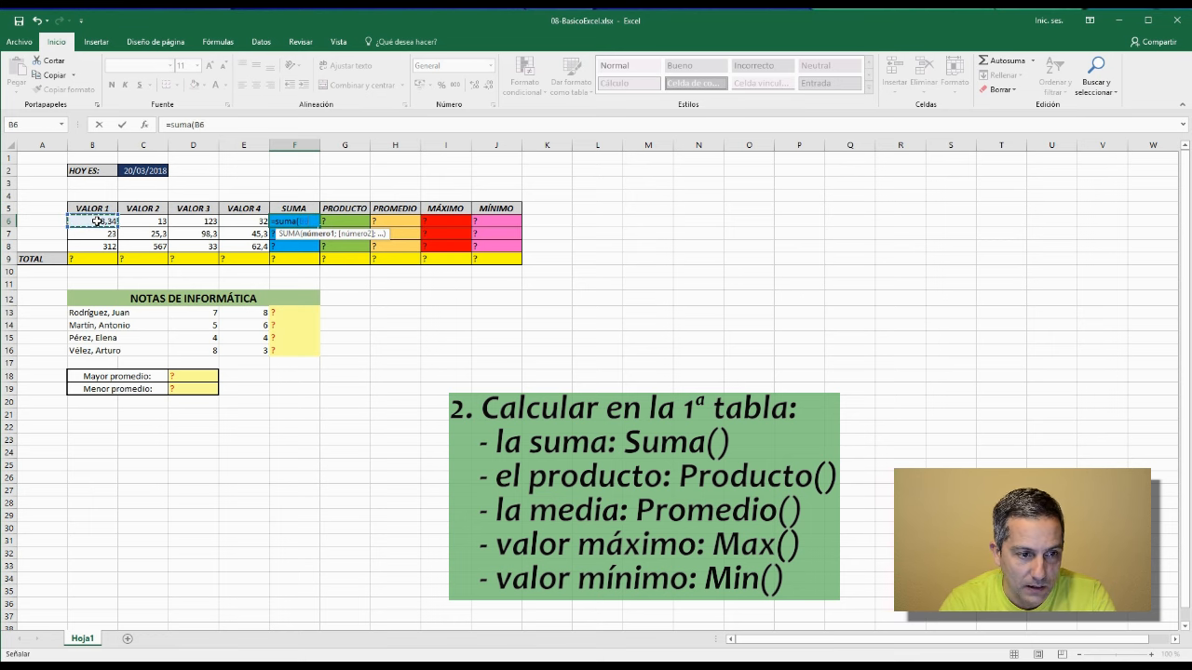
pyautogui.write(';')
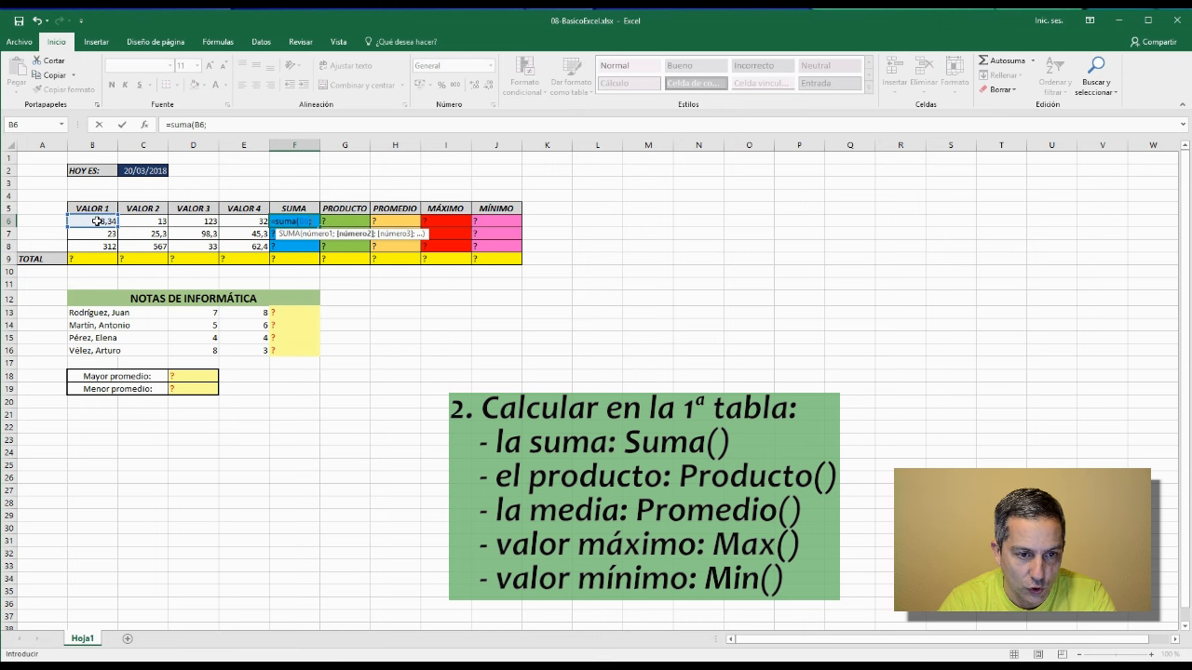
pyautogui.click(140, 218)
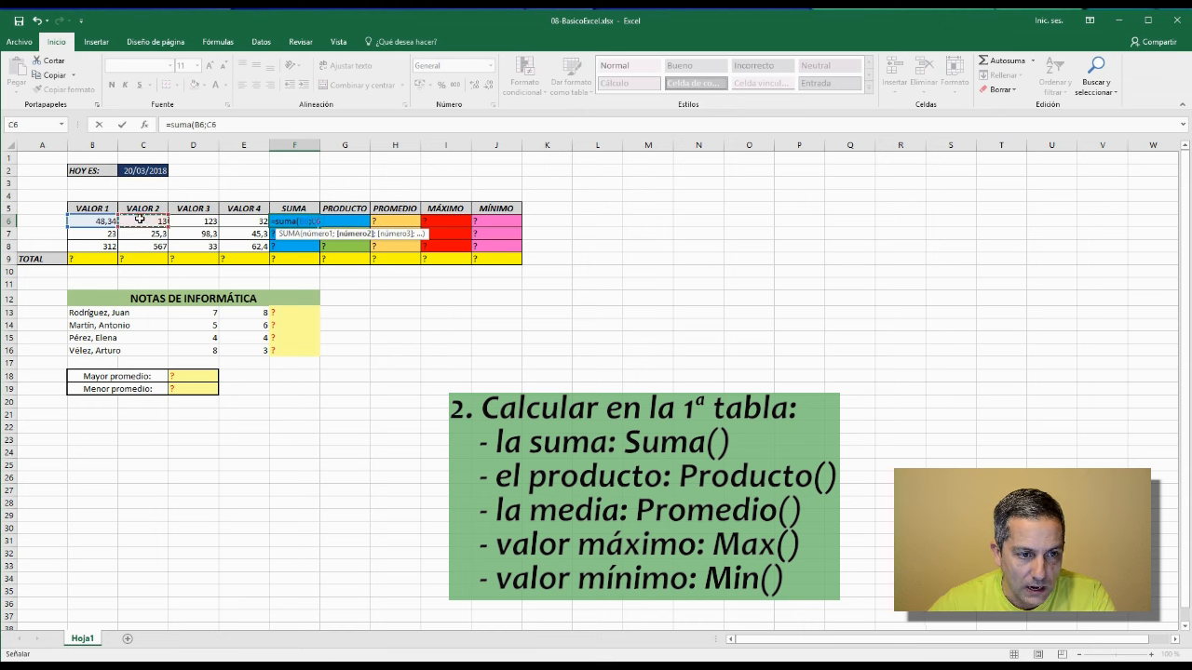
pyautogui.write(';')
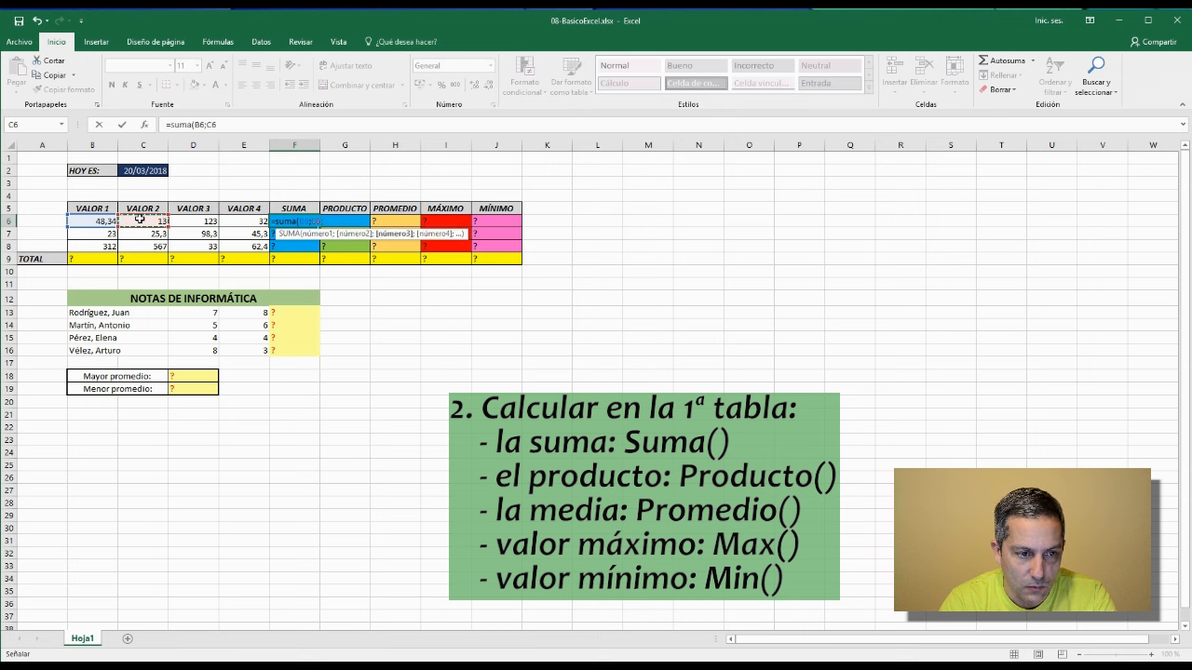
pyautogui.click(194, 219)
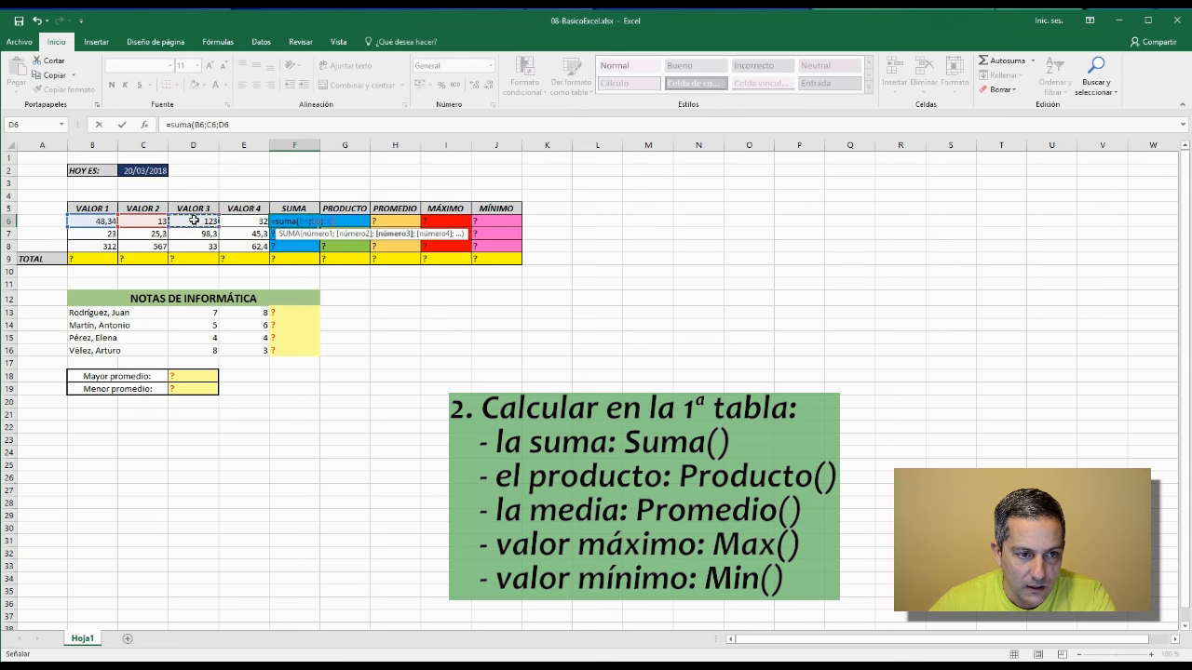
pyautogui.write(';')
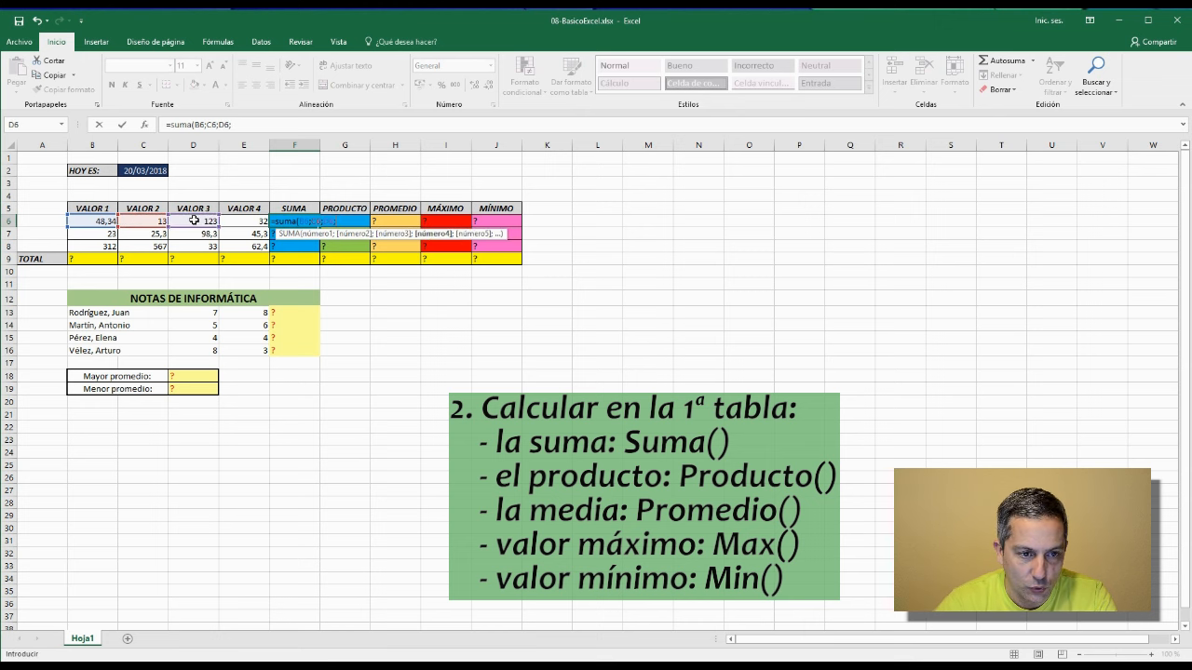
pyautogui.click(248, 220)
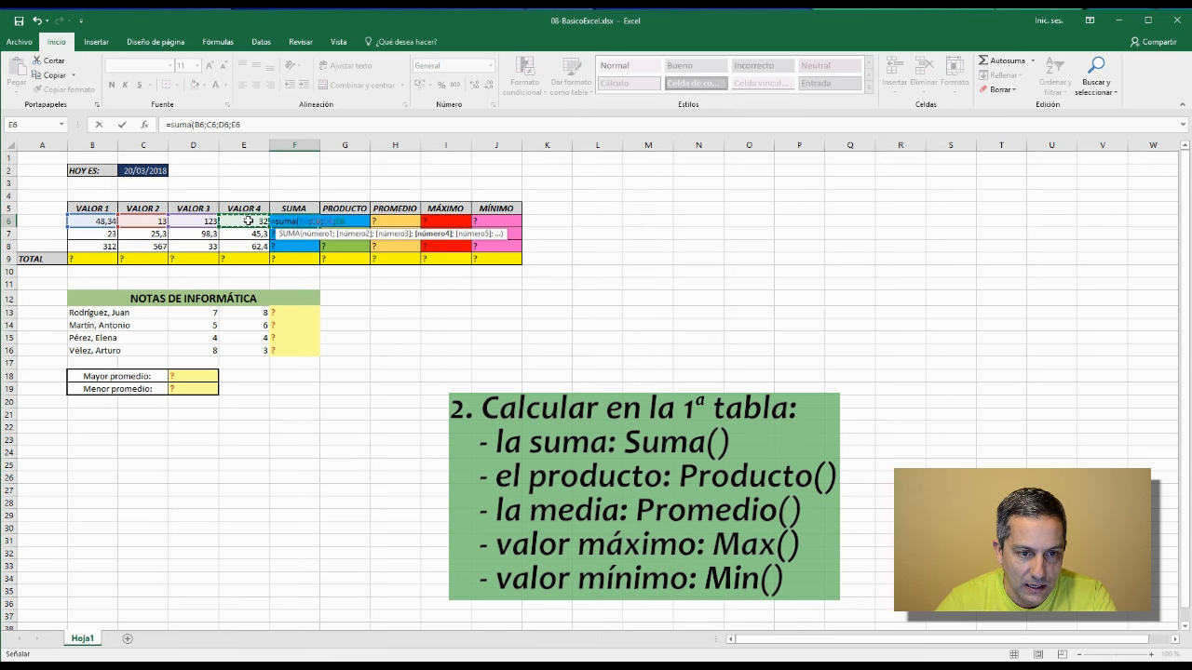
pyautogui.write(')')
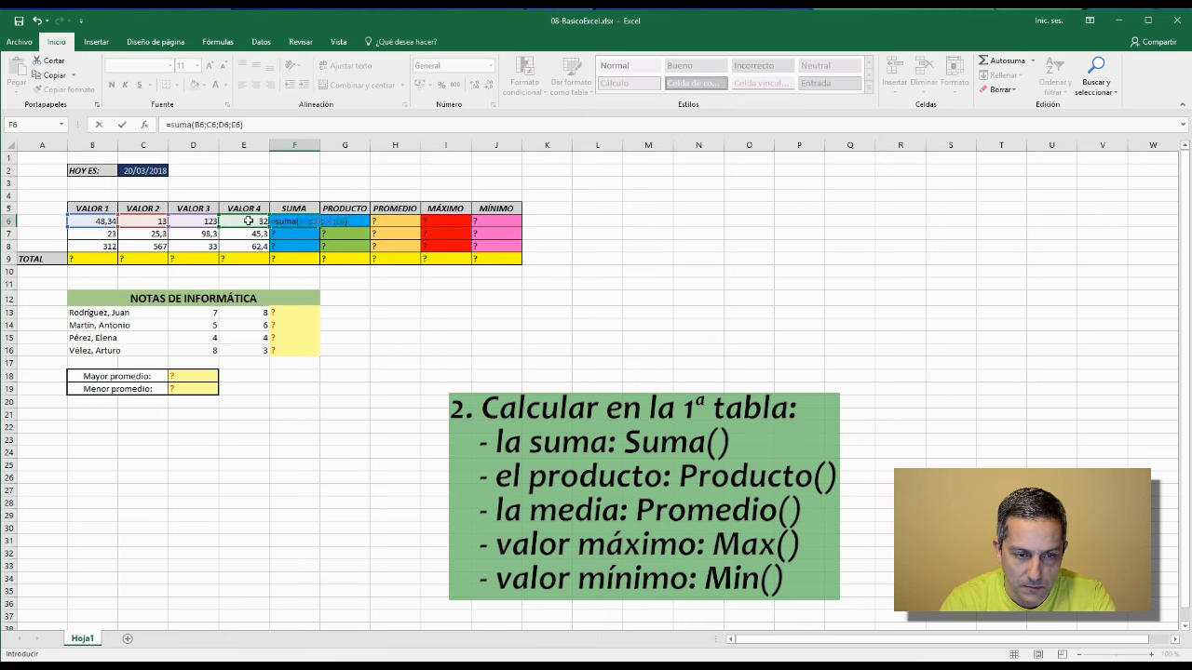
pyautogui.press('Return')
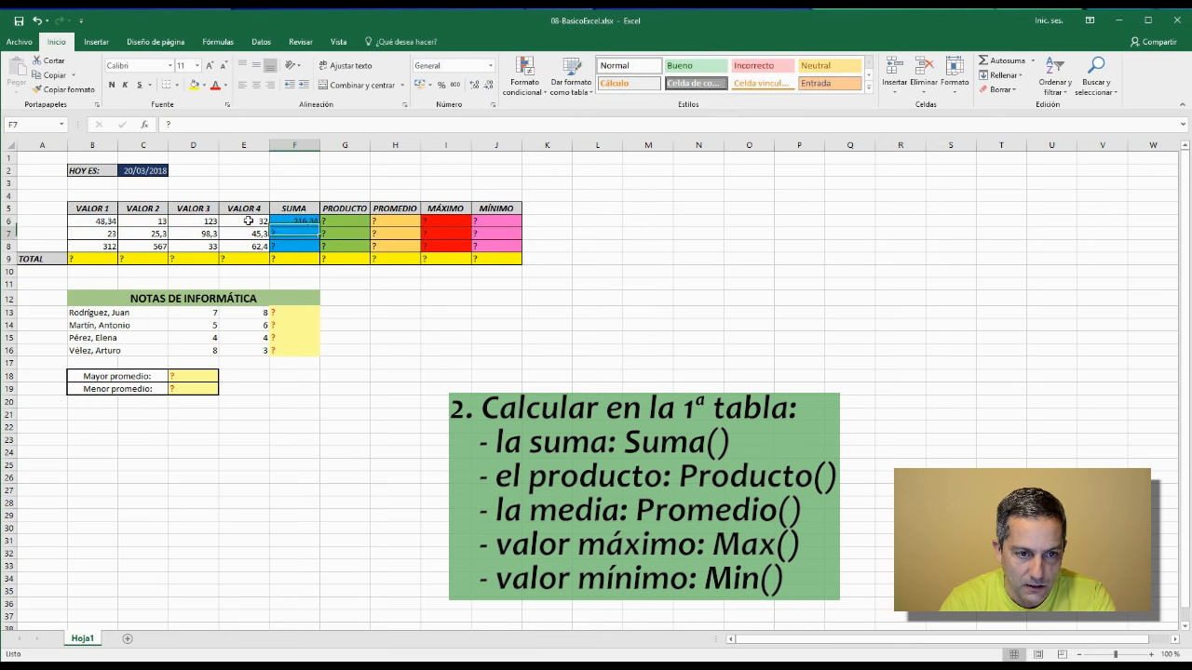
# Replace the separate arguments of the SUMA formula in F6 with the single range B6:E6
pyautogui.click(298, 223)
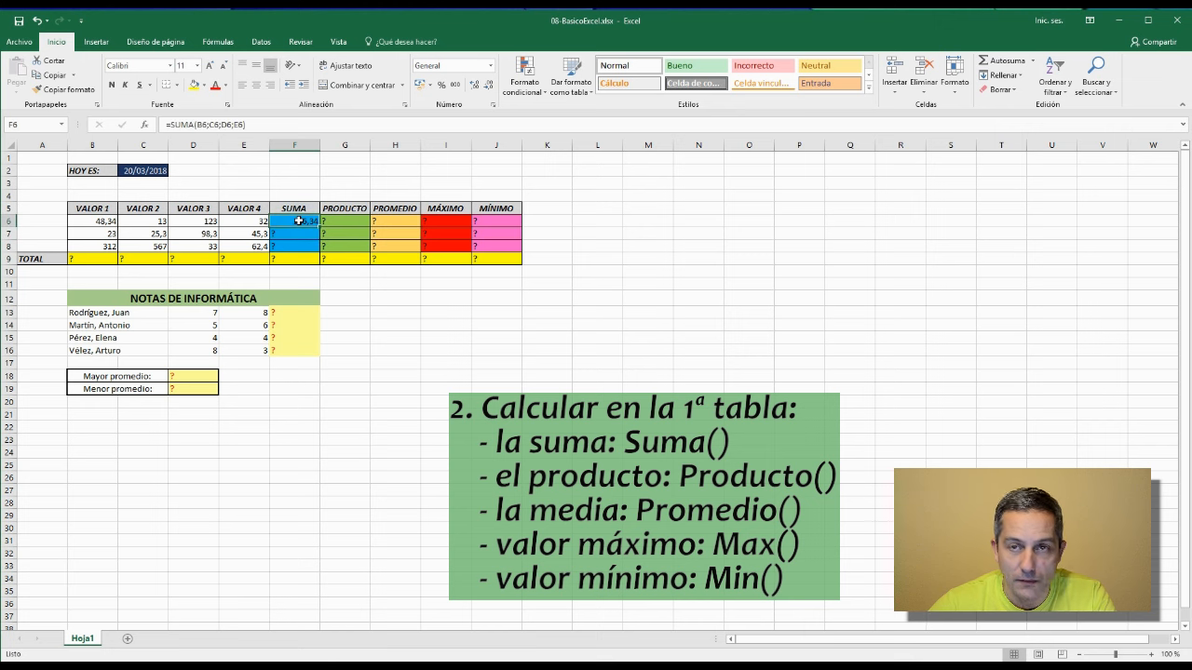
pyautogui.doubleClick(298, 221)
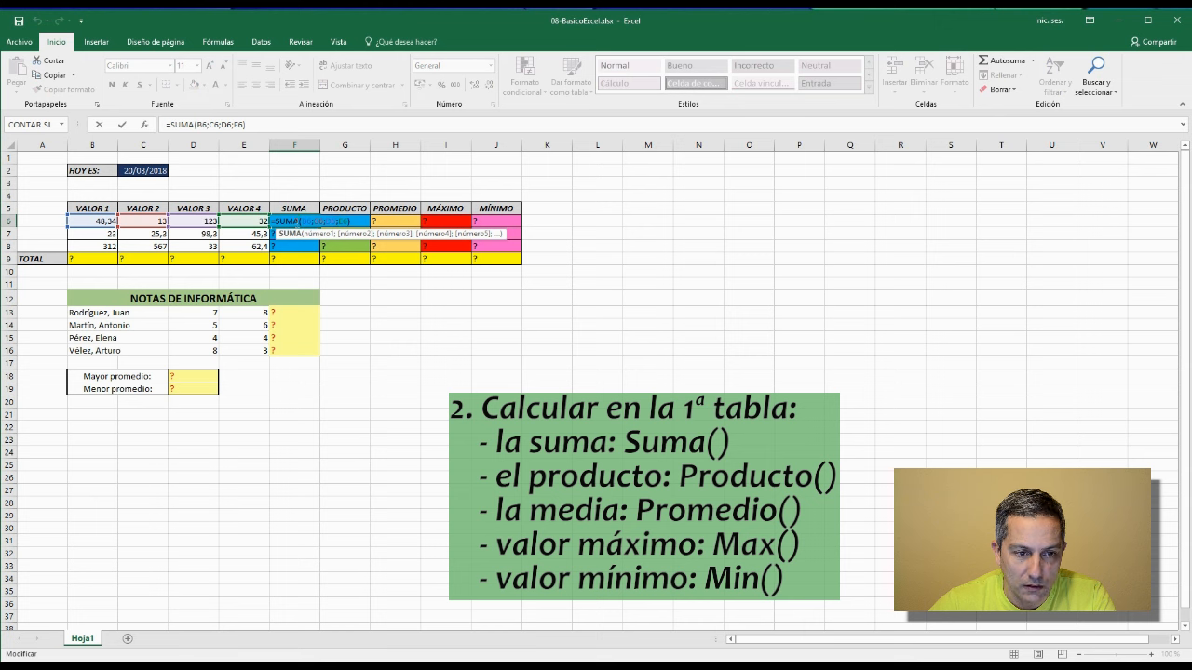
pyautogui.moveTo(301, 222); pyautogui.dragTo(350, 223)
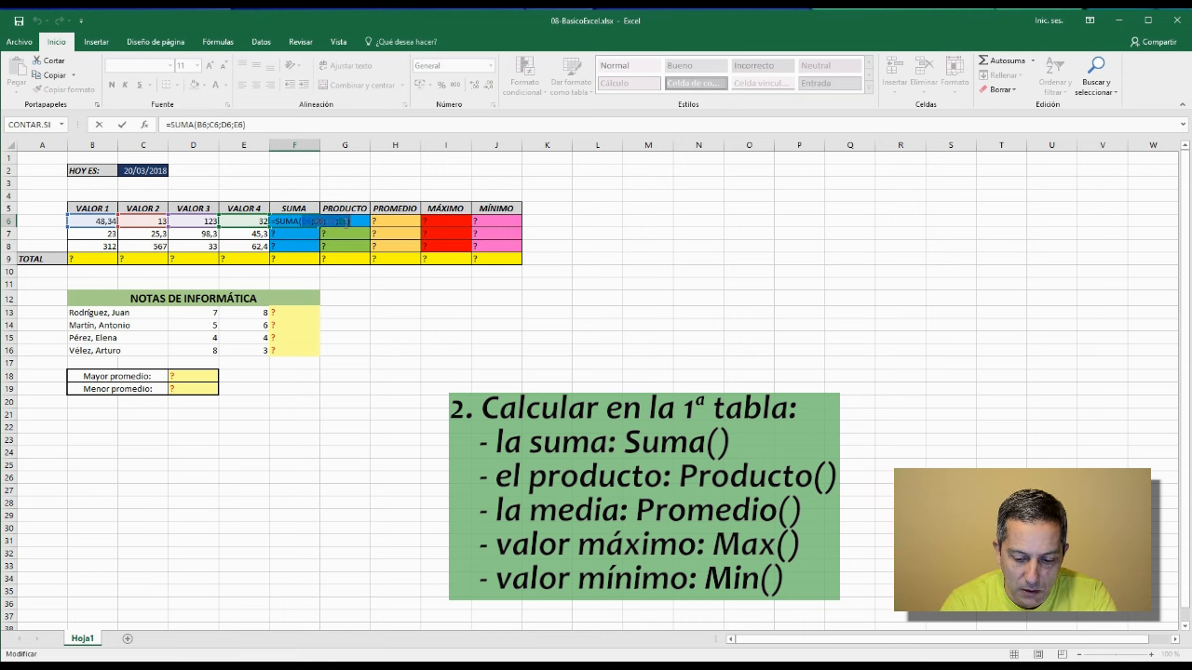
pyautogui.press('Delete')
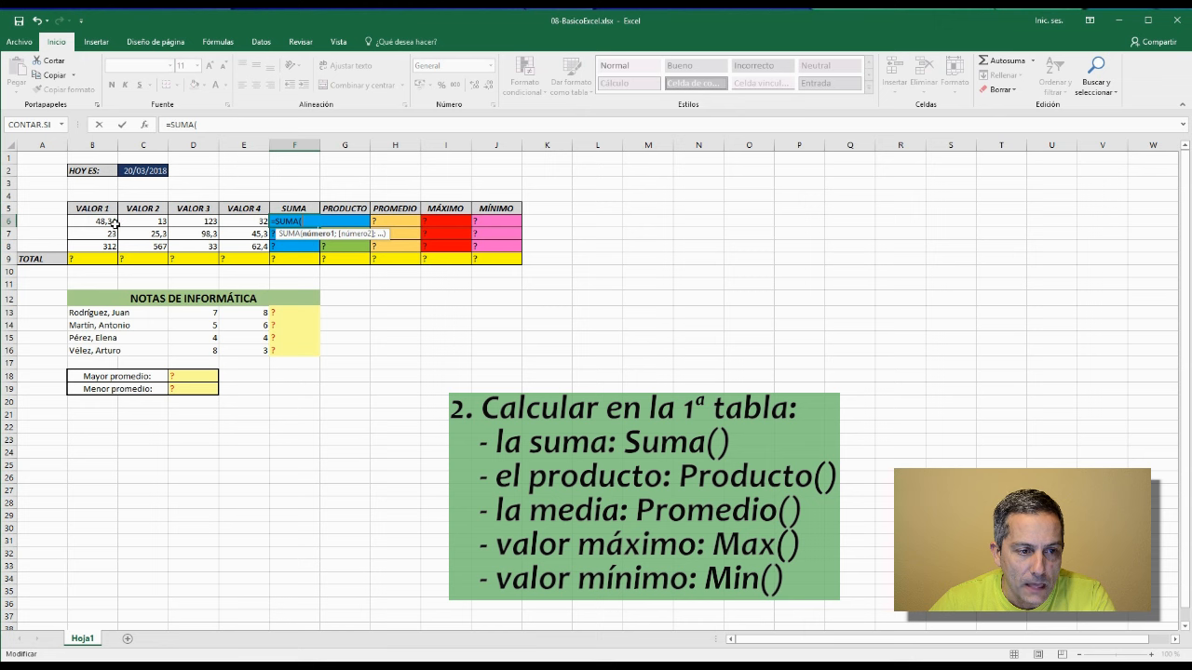
pyautogui.moveTo(100, 221); pyautogui.dragTo(234, 221)
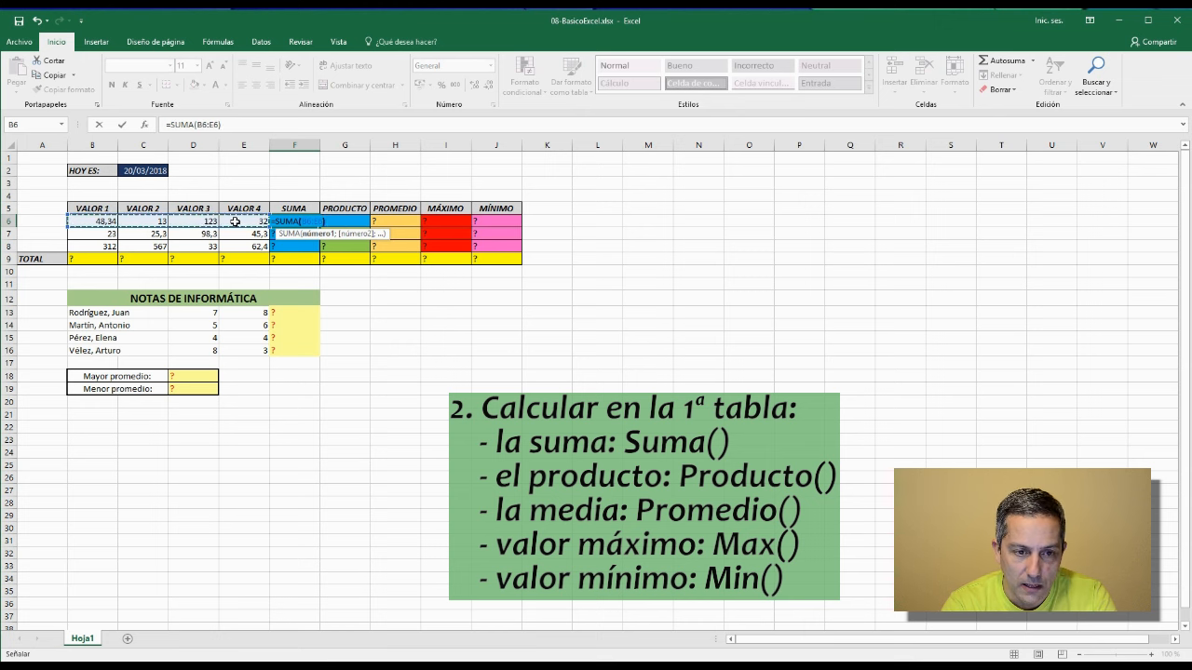
pyautogui.write(')')
pyautogui.press('Return')
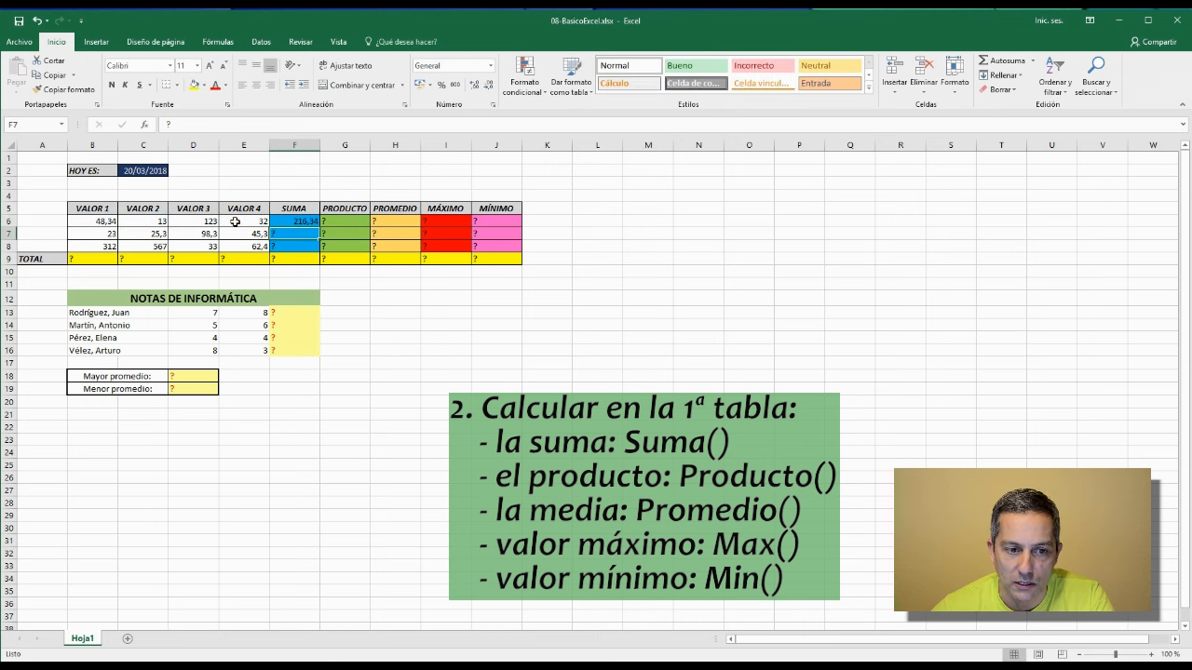
# Fill the SUMA formula from F6 down to F8 and check the copied formulas in F7 and F8
pyautogui.click(306, 219)
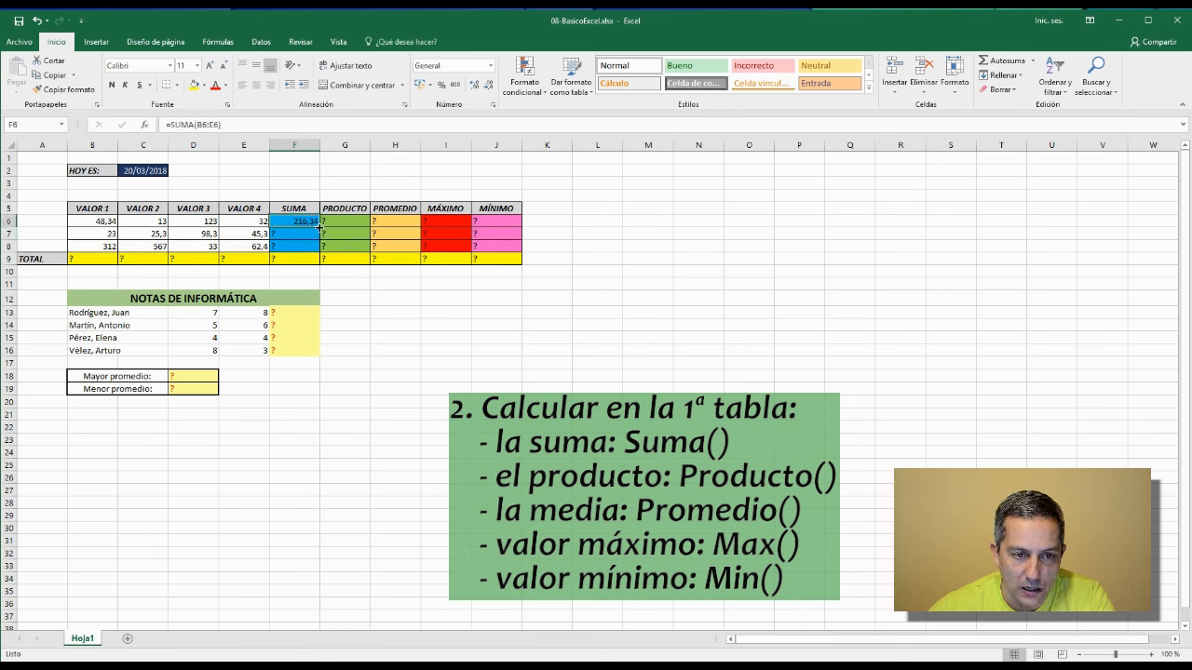
pyautogui.moveTo(318, 225); pyautogui.dragTo(316, 249)
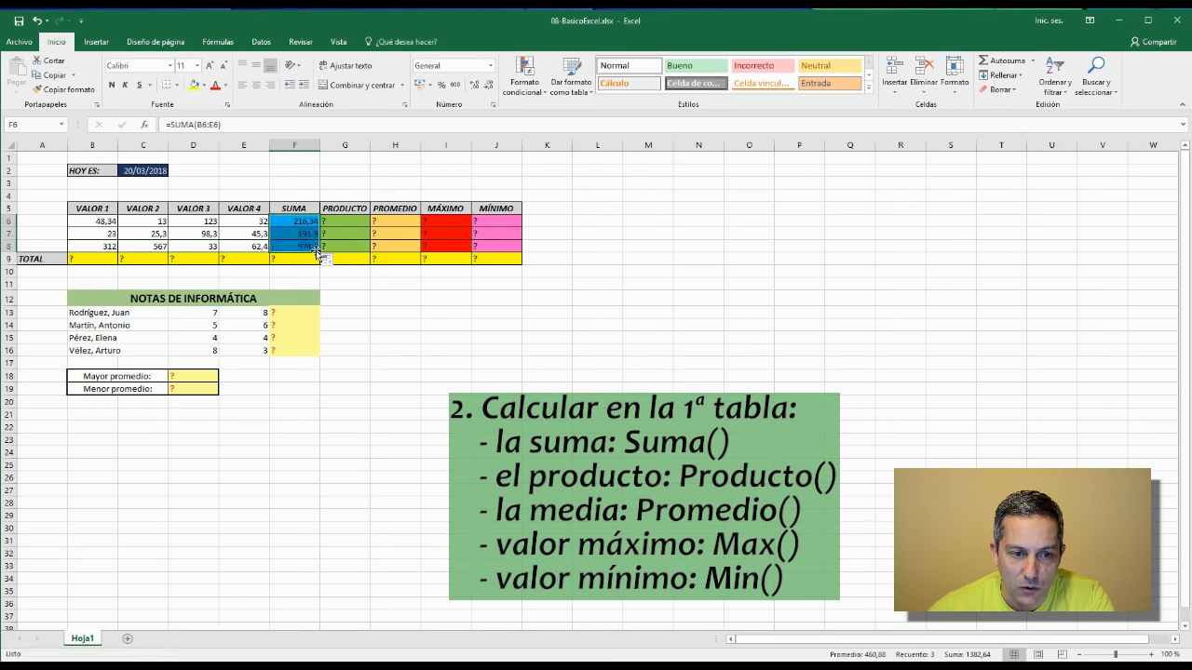
pyautogui.click(300, 234)
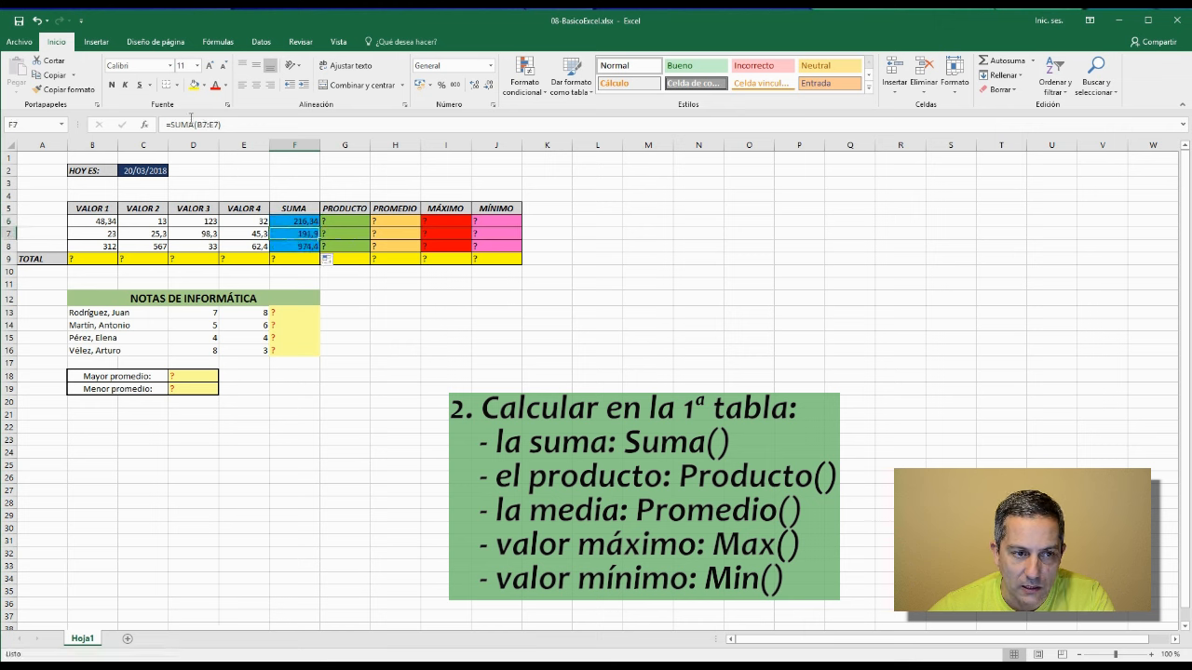
pyautogui.click(300, 246)
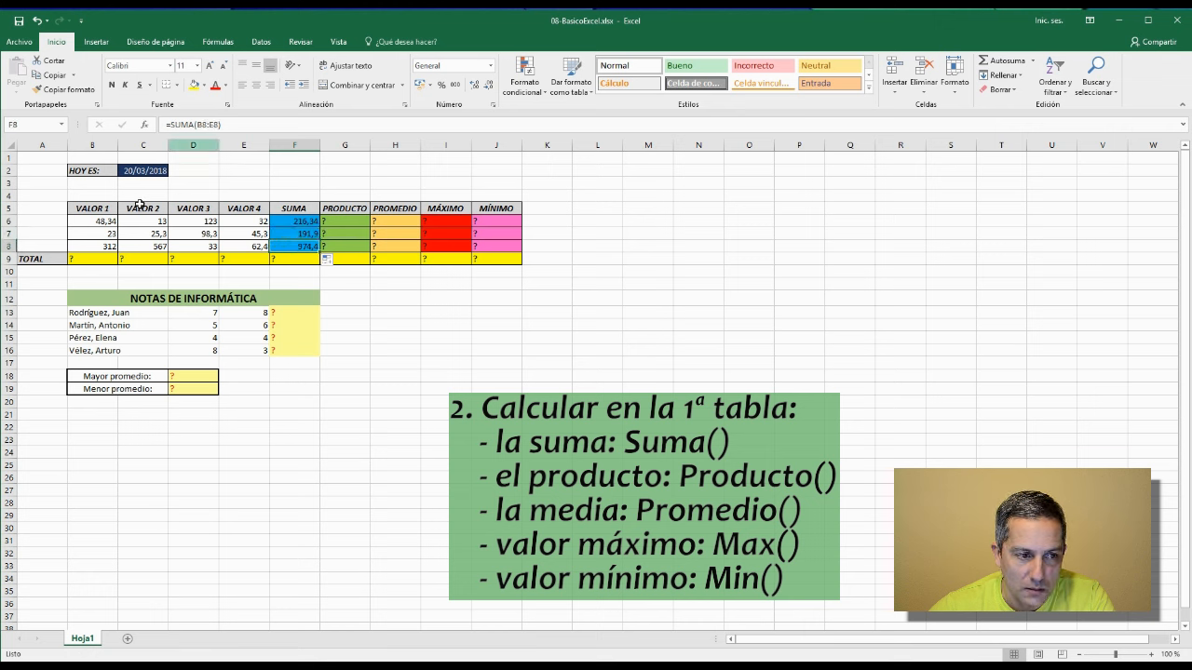
# Calculate the product of B6:E6 in G6 with the PRODUCTO function and fill the formula down to G8
pyautogui.click(351, 219)
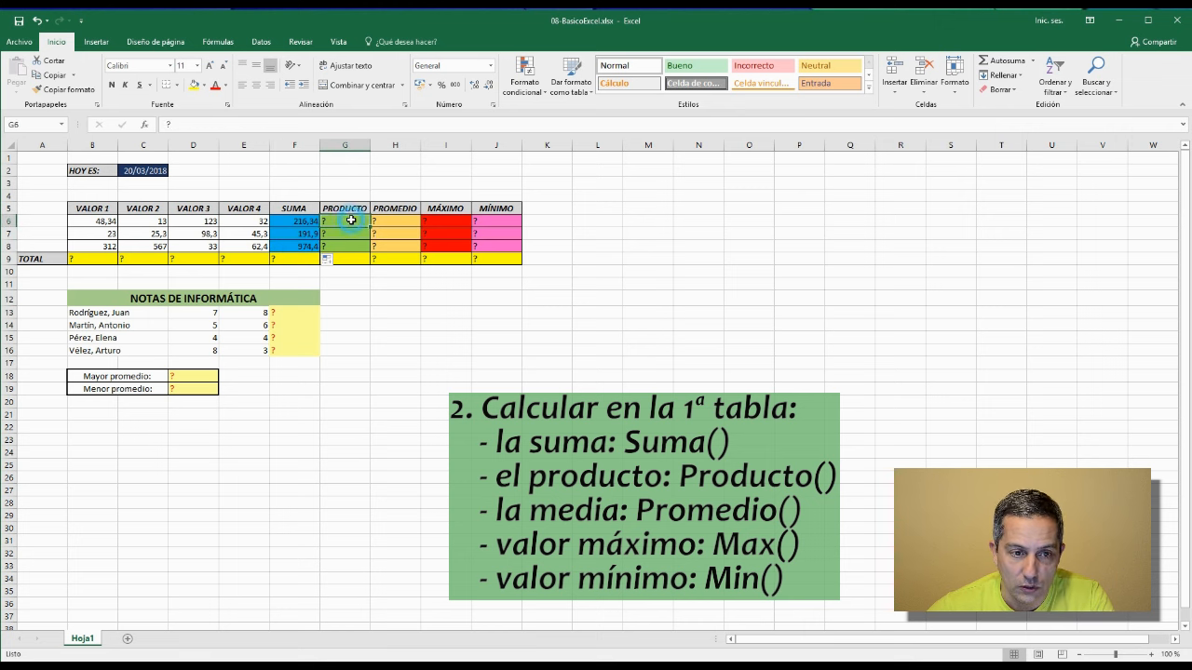
pyautogui.press('BackSpace')
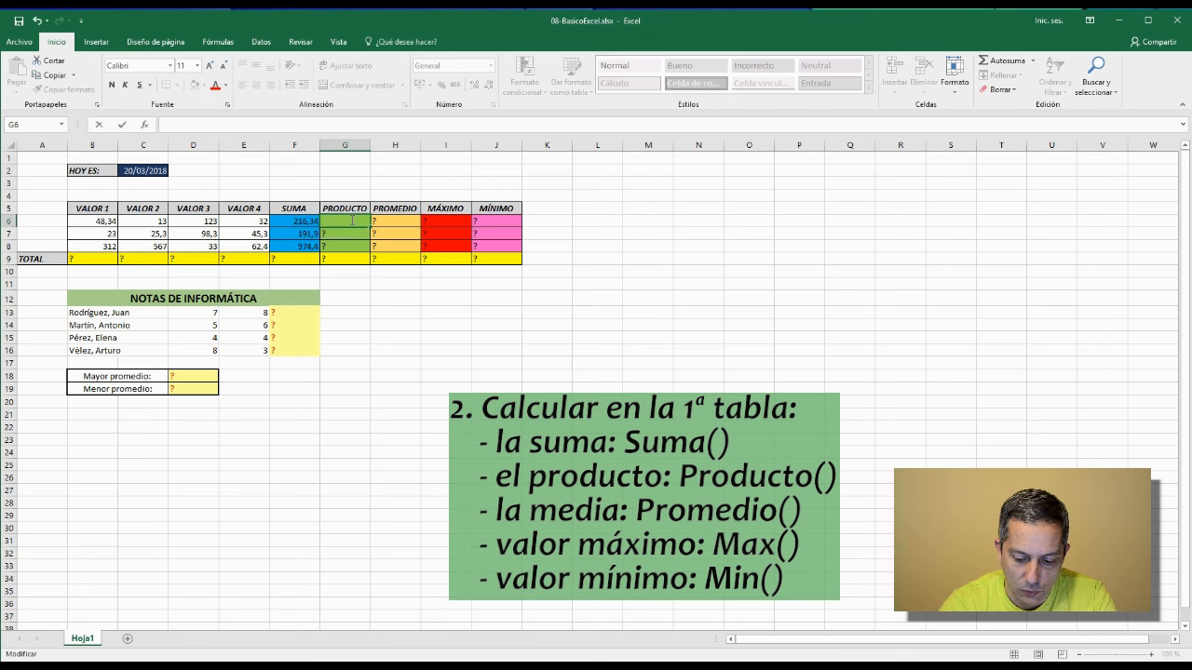
pyautogui.write('=')
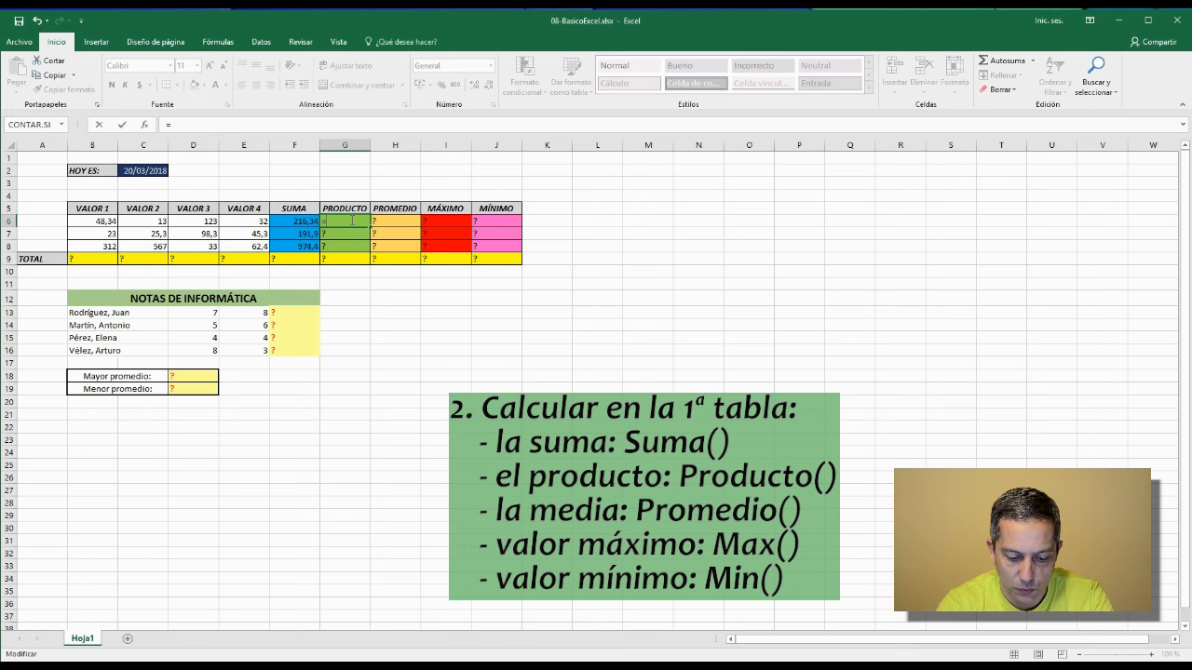
pyautogui.write('produ')
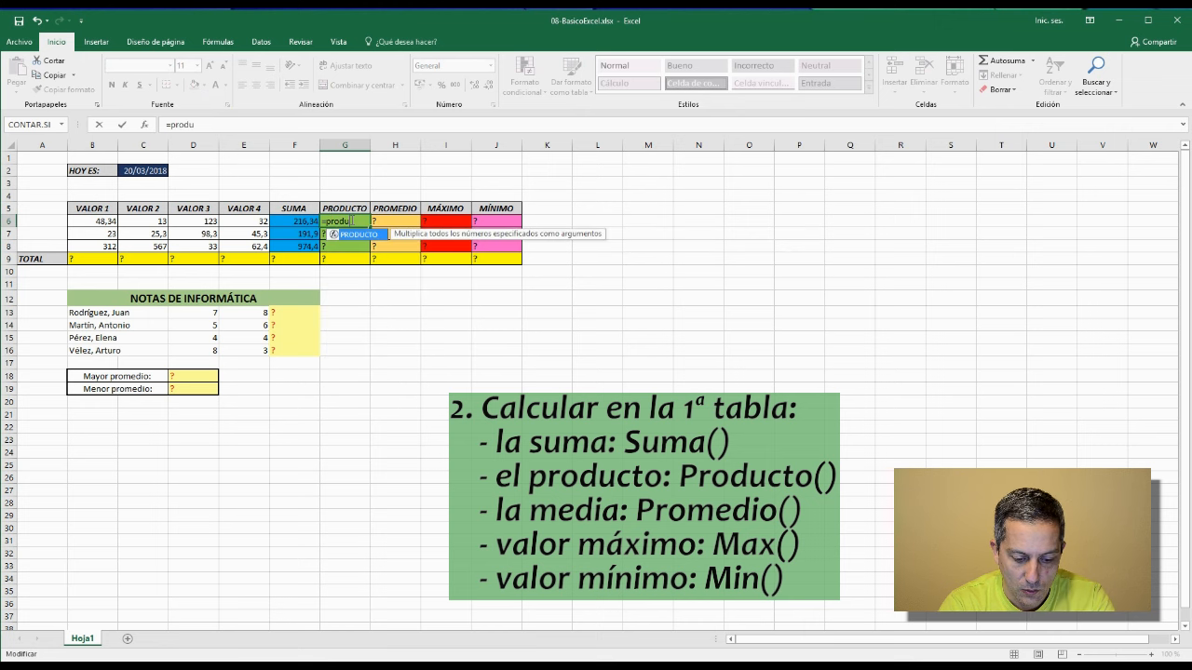
pyautogui.write('cto')
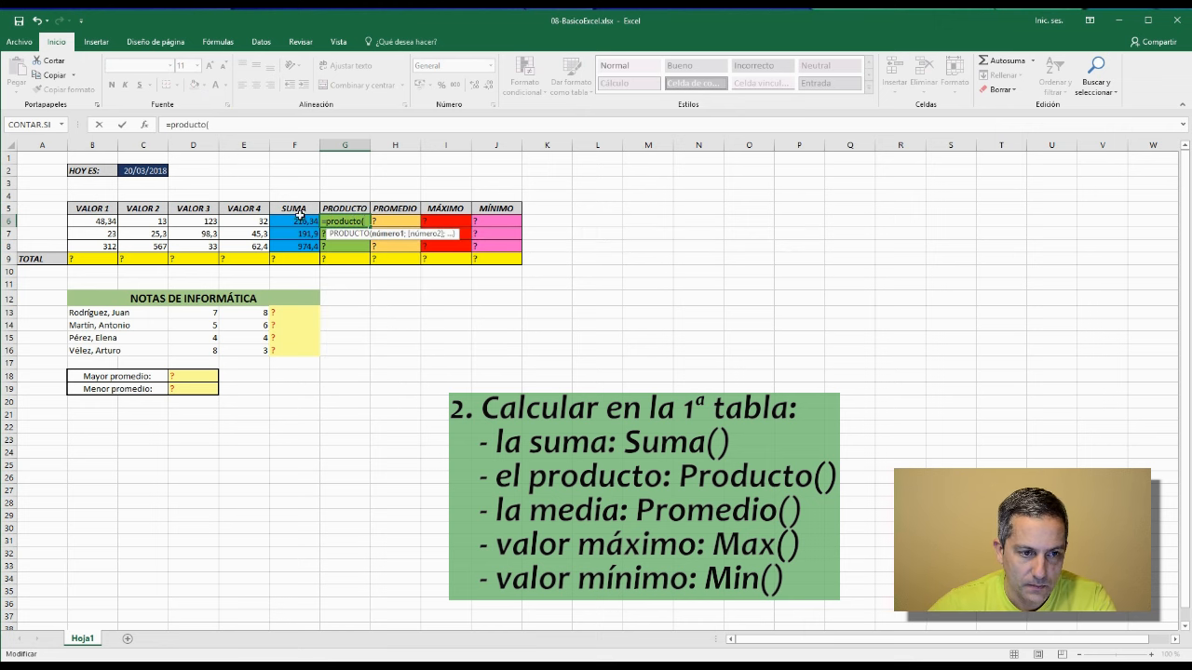
pyautogui.write('(')
pyautogui.moveTo(97, 221); pyautogui.dragTo(253, 223)
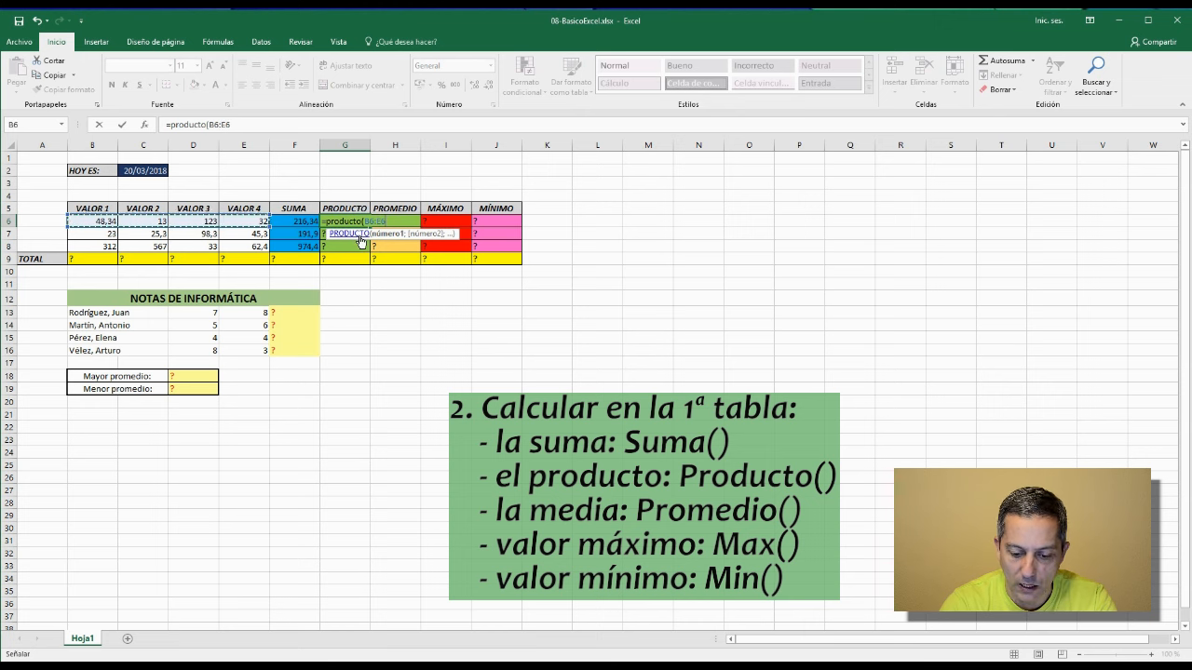
pyautogui.write(')')
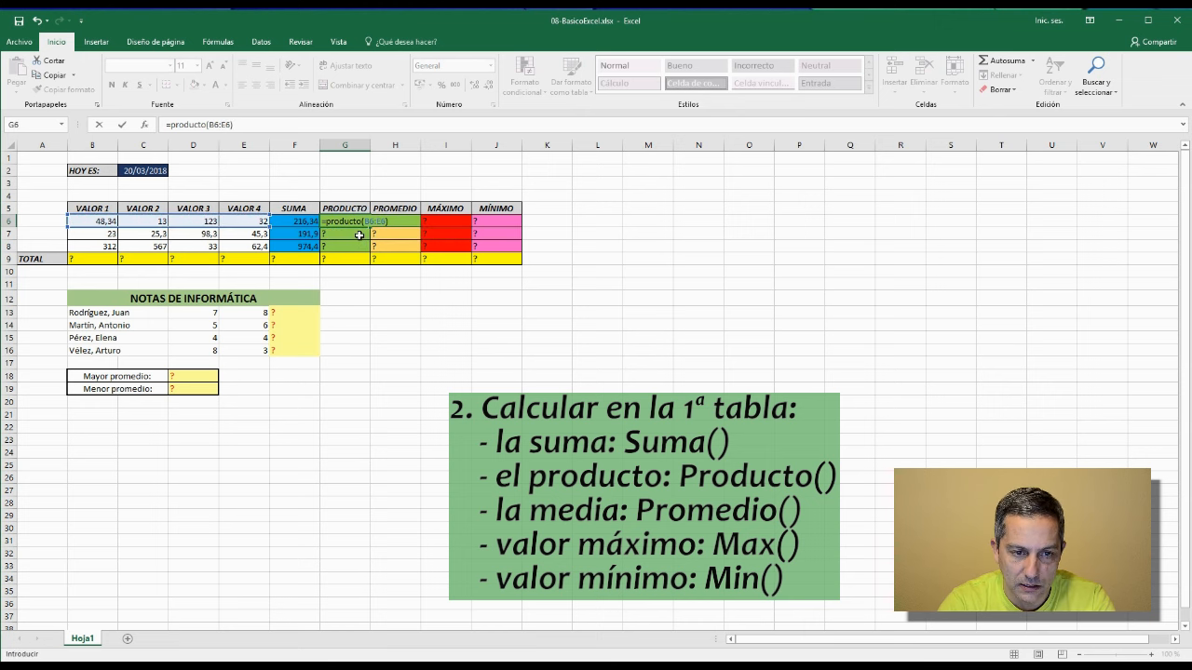
pyautogui.press('Return')
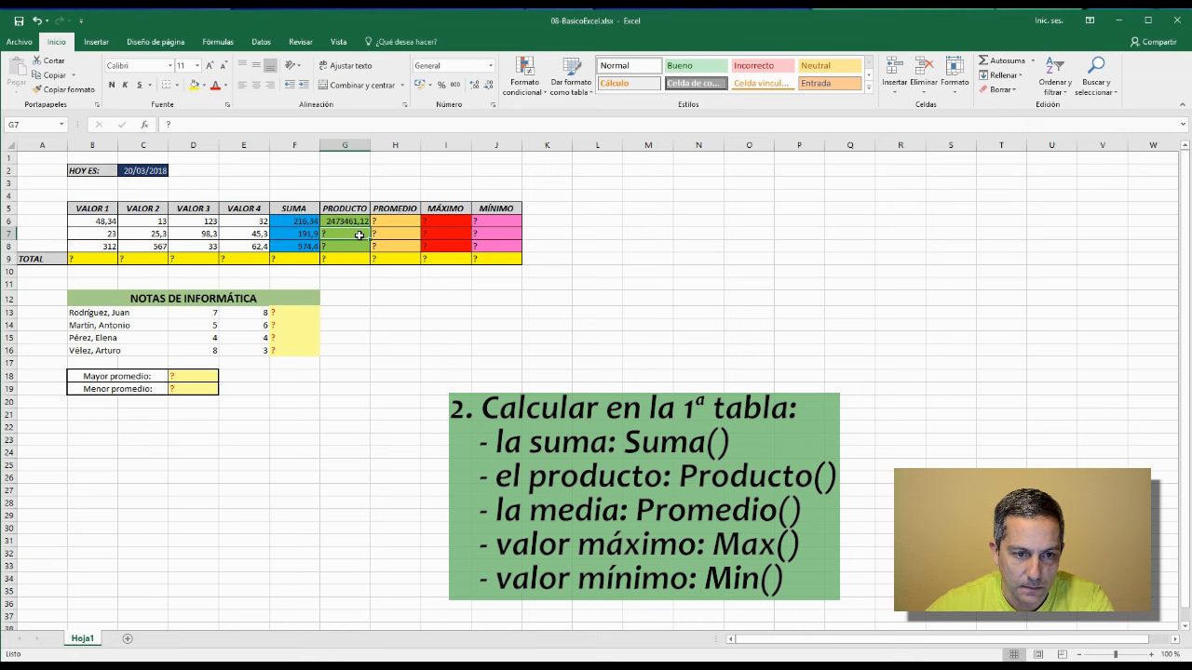
pyautogui.click(365, 222)
pyautogui.moveTo(370, 226); pyautogui.dragTo(369, 247)
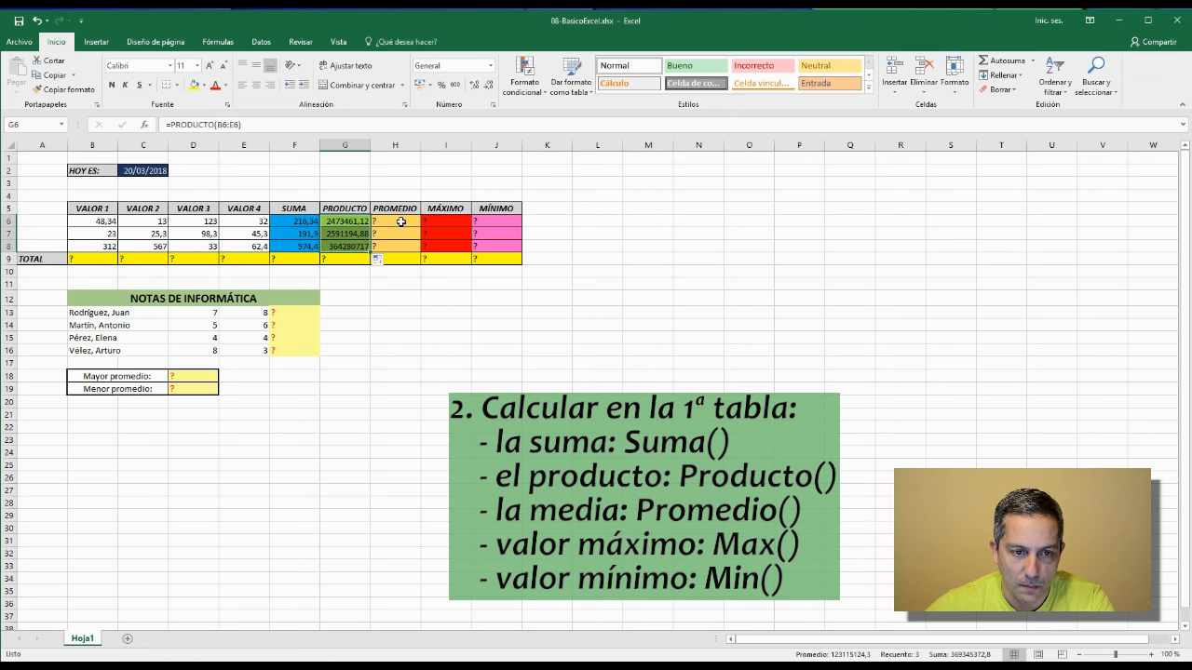
# Replace the placeholder in H6 with a PROMEDIO formula that averages the range B6:E6
pyautogui.click(400, 221)
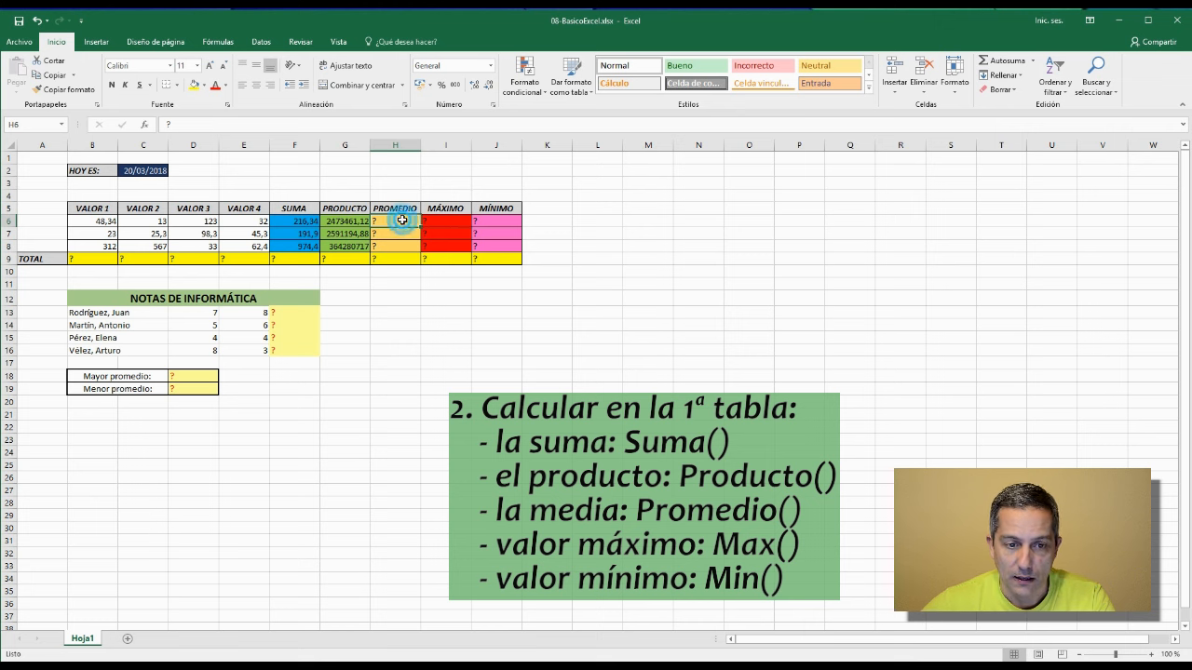
pyautogui.doubleClick(403, 221)
pyautogui.write('=promed')
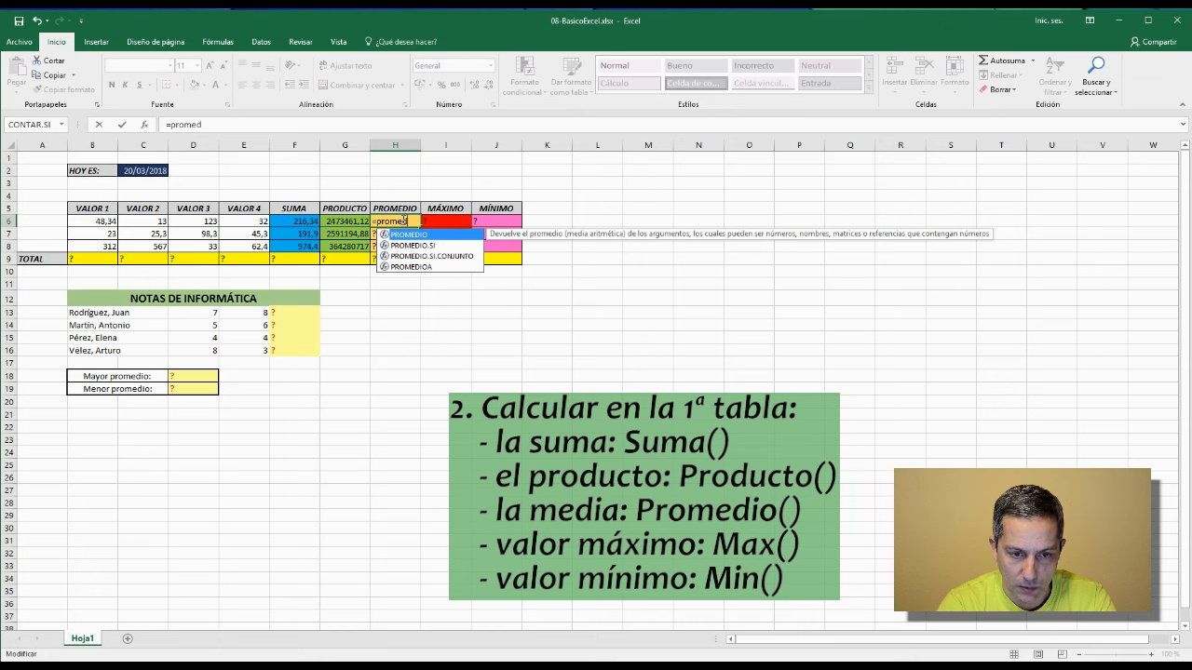
pyautogui.write('io(')
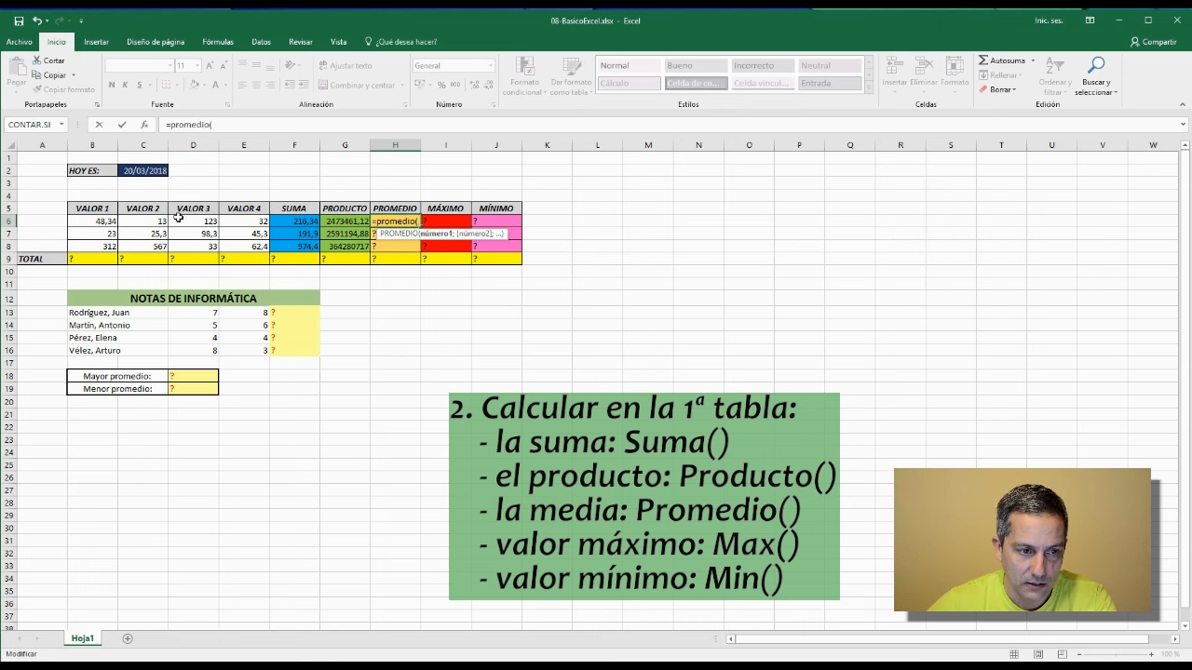
pyautogui.moveTo(101, 221); pyautogui.dragTo(236, 228)
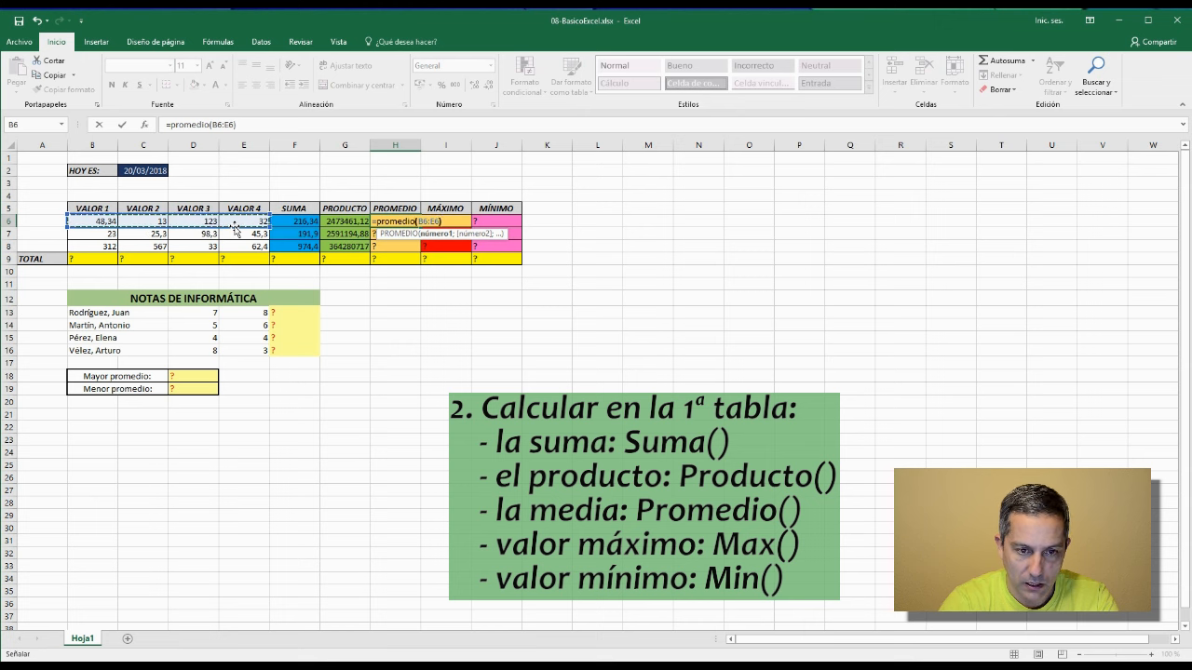
pyautogui.write(')')
pyautogui.press('Return')
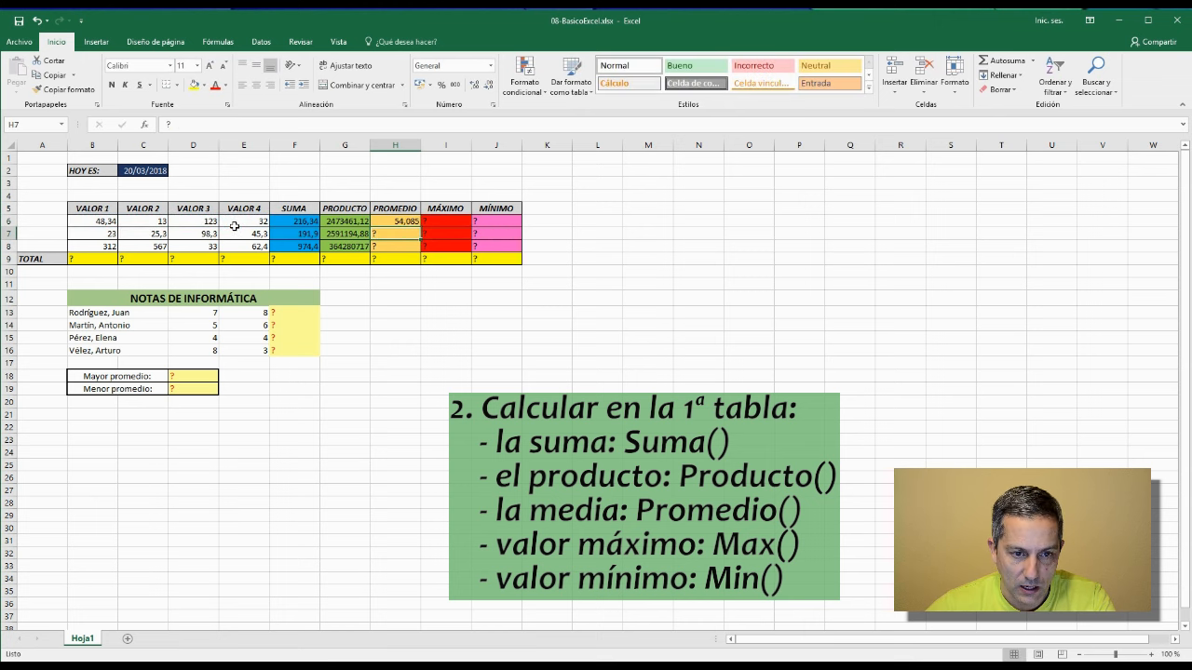
# Fill the PROMEDIO formula from H6 down to H8 and check the copied formula in H7
pyautogui.click(407, 222)
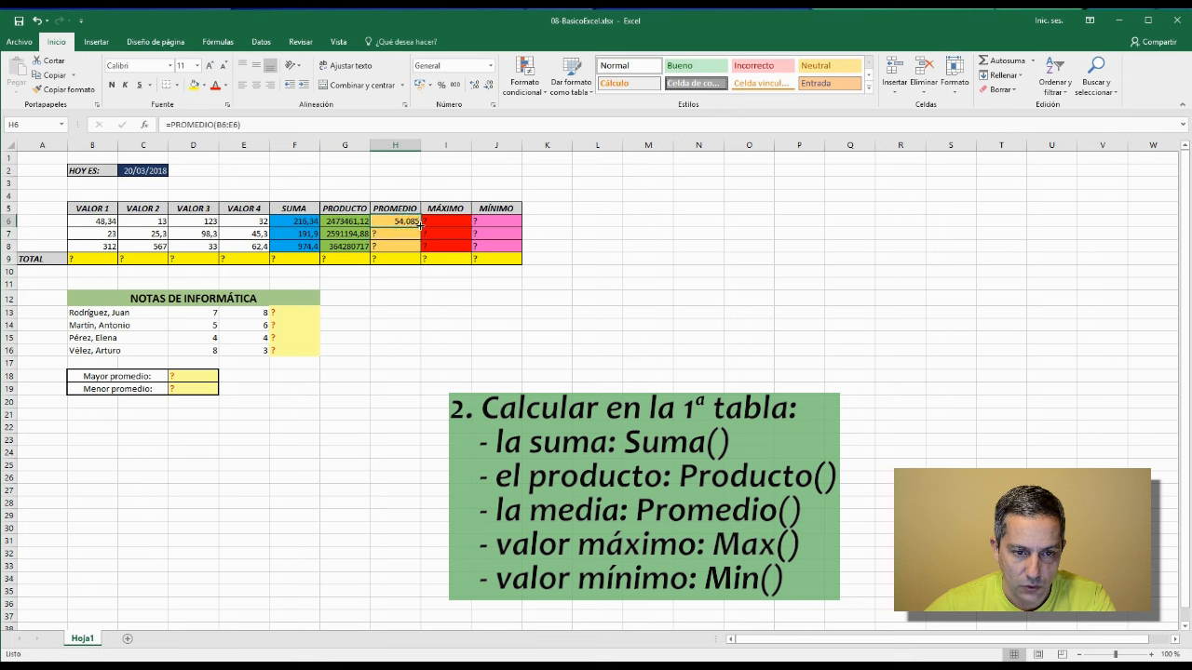
pyautogui.moveTo(420, 227); pyautogui.dragTo(420, 252)
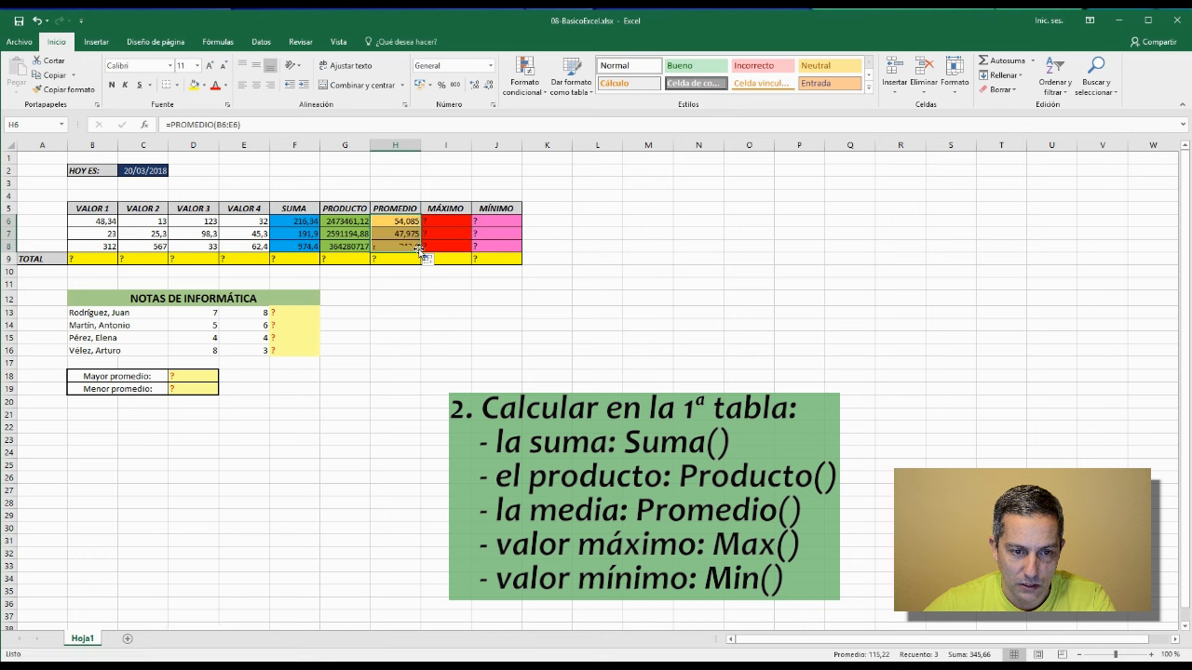
pyautogui.click(394, 233)
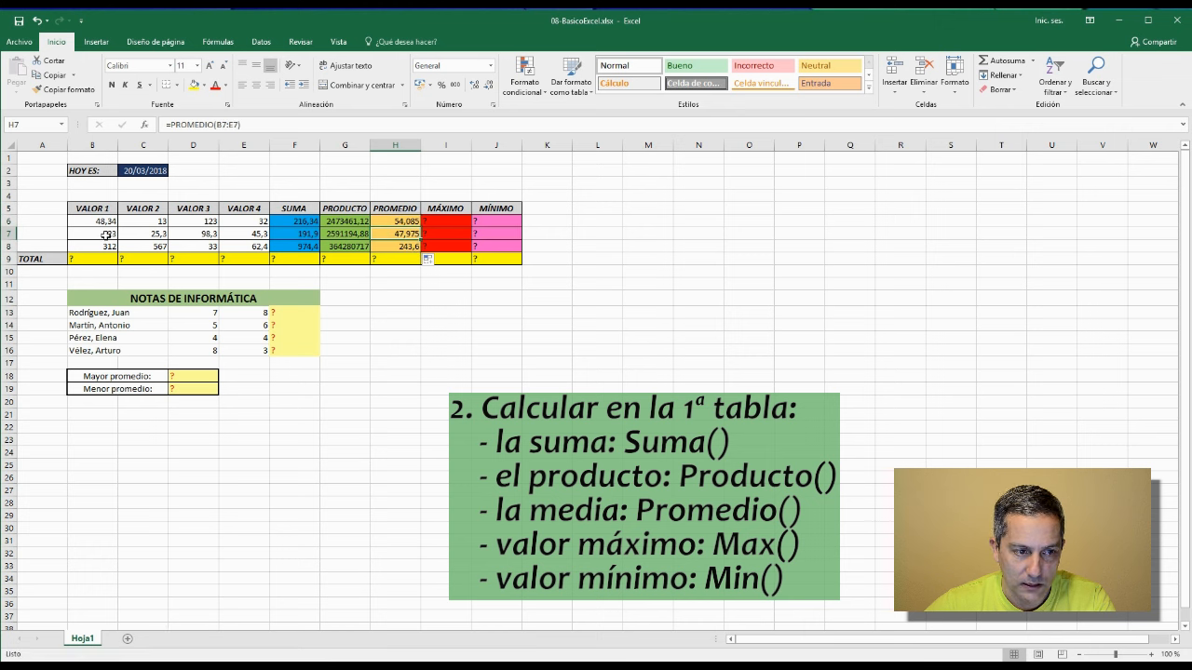
# Calculate the maximum of B6:E6 in I6 with the MAX function and fill the formula down to I8
pyautogui.click(450, 219)
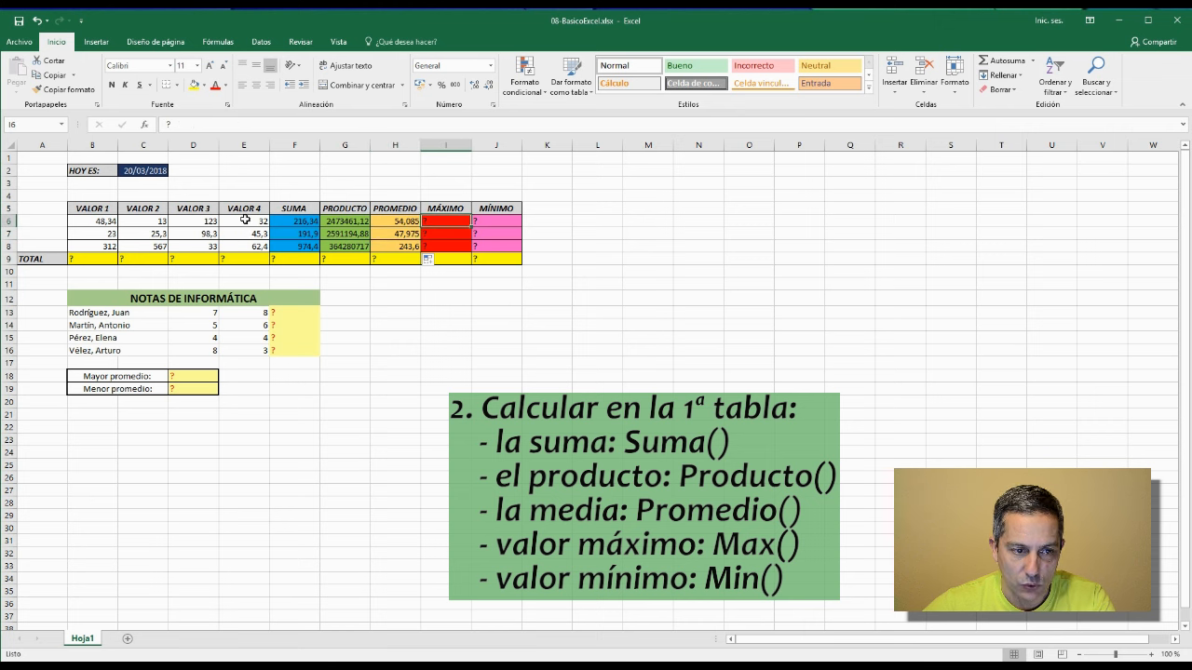
pyautogui.write('=')
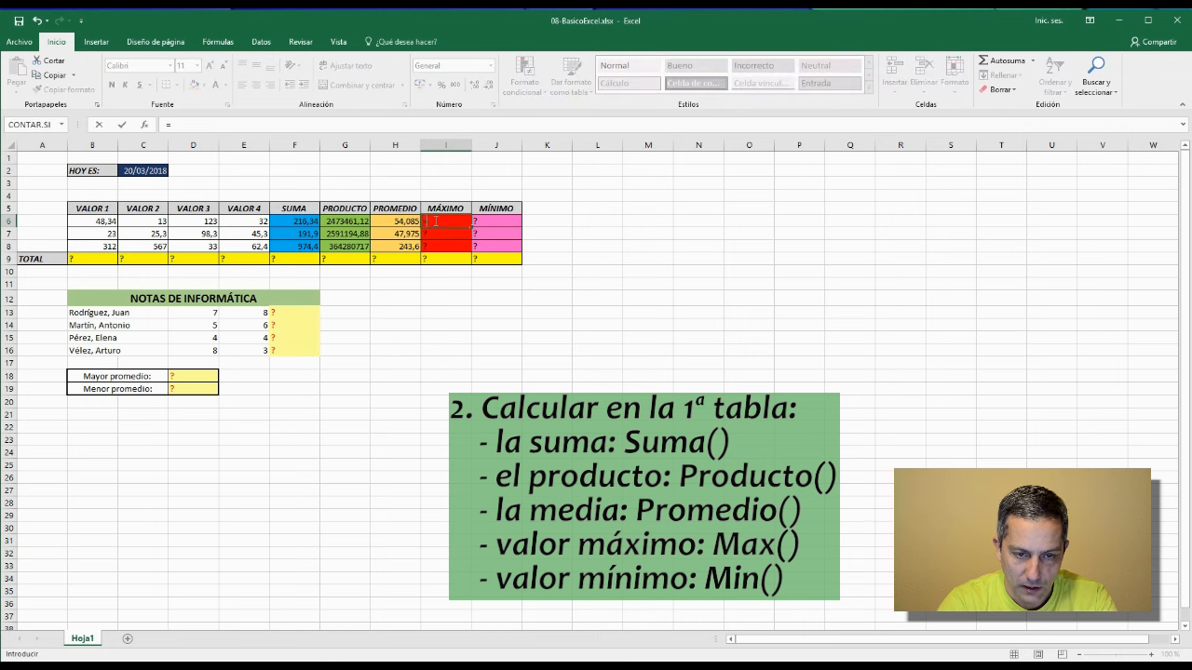
pyautogui.write('max')
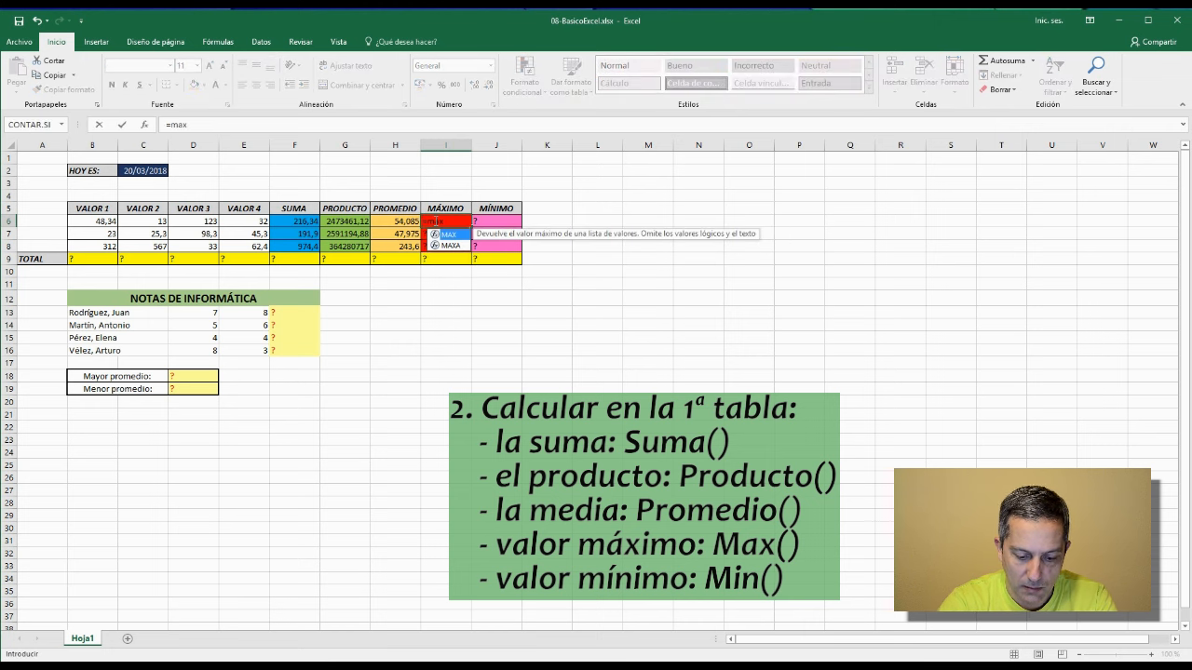
pyautogui.write('(')
pyautogui.click(91, 219)
pyautogui.moveTo(91, 220); pyautogui.dragTo(232, 220)
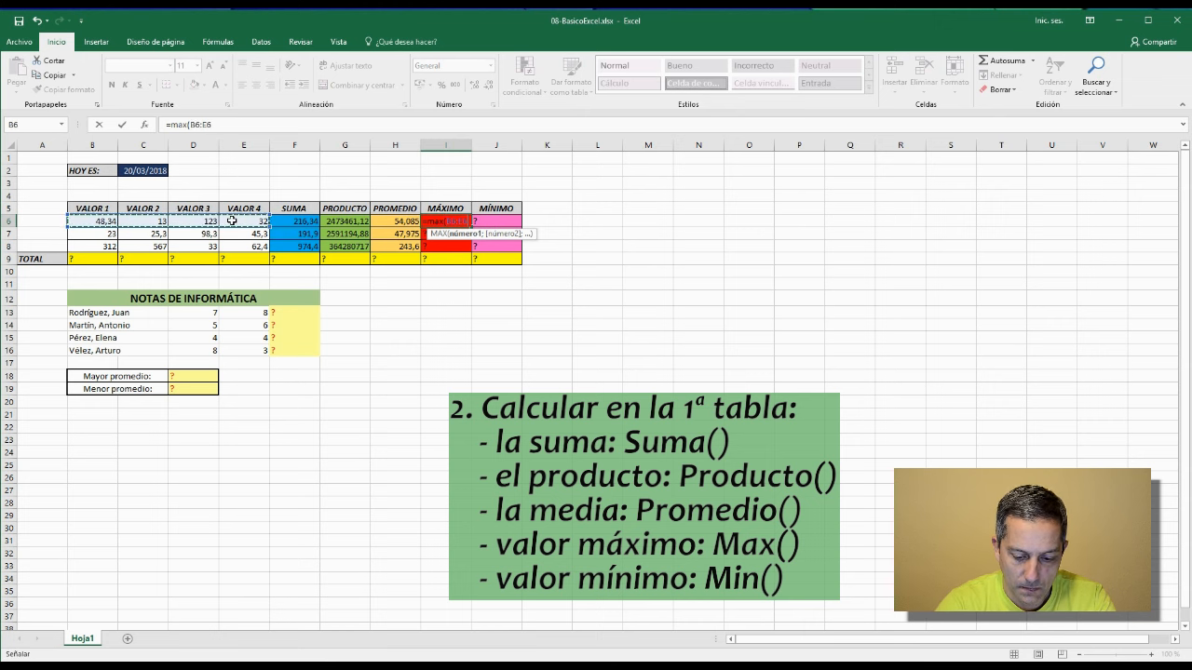
pyautogui.write(')')
pyautogui.press('Return')
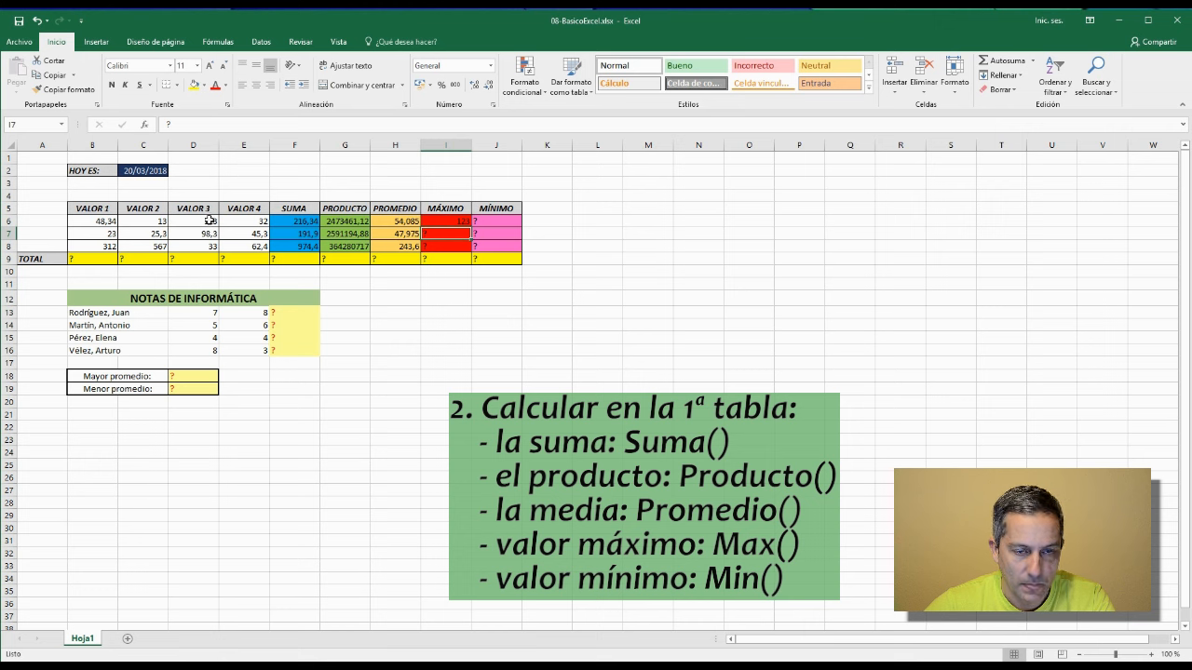
pyautogui.click(456, 221)
pyautogui.moveTo(471, 227); pyautogui.dragTo(472, 252)
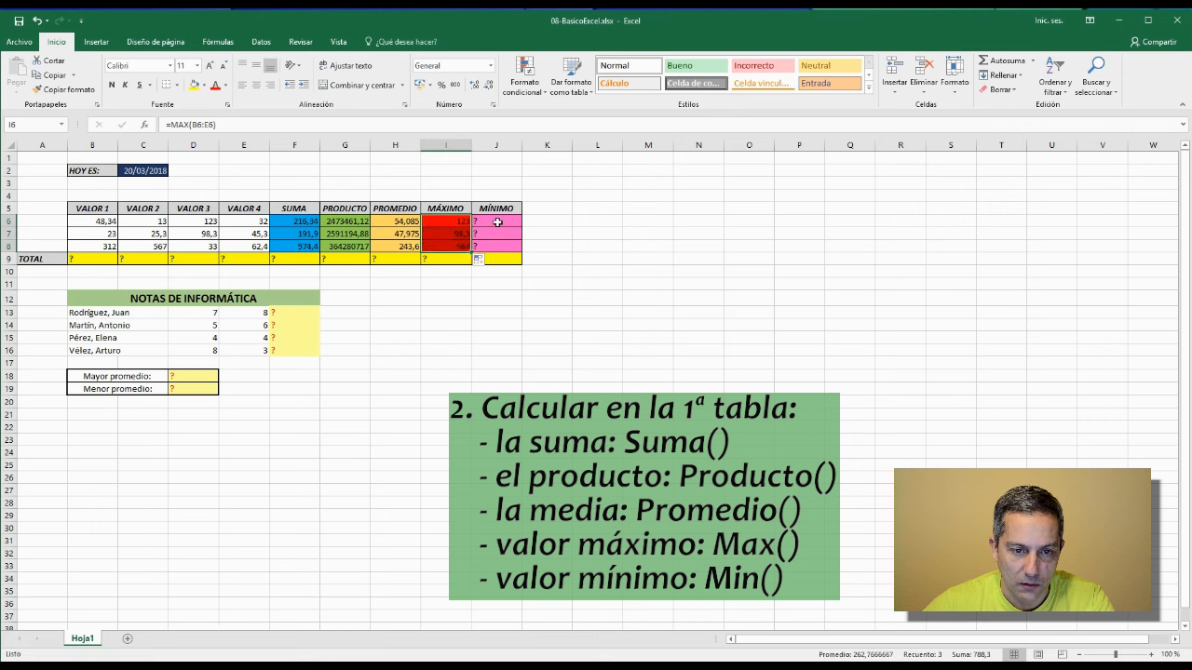
# Calculate the minimum of B6:E6 in J6 with the MIN function and fill the formula down to J8
pyautogui.click(499, 222)
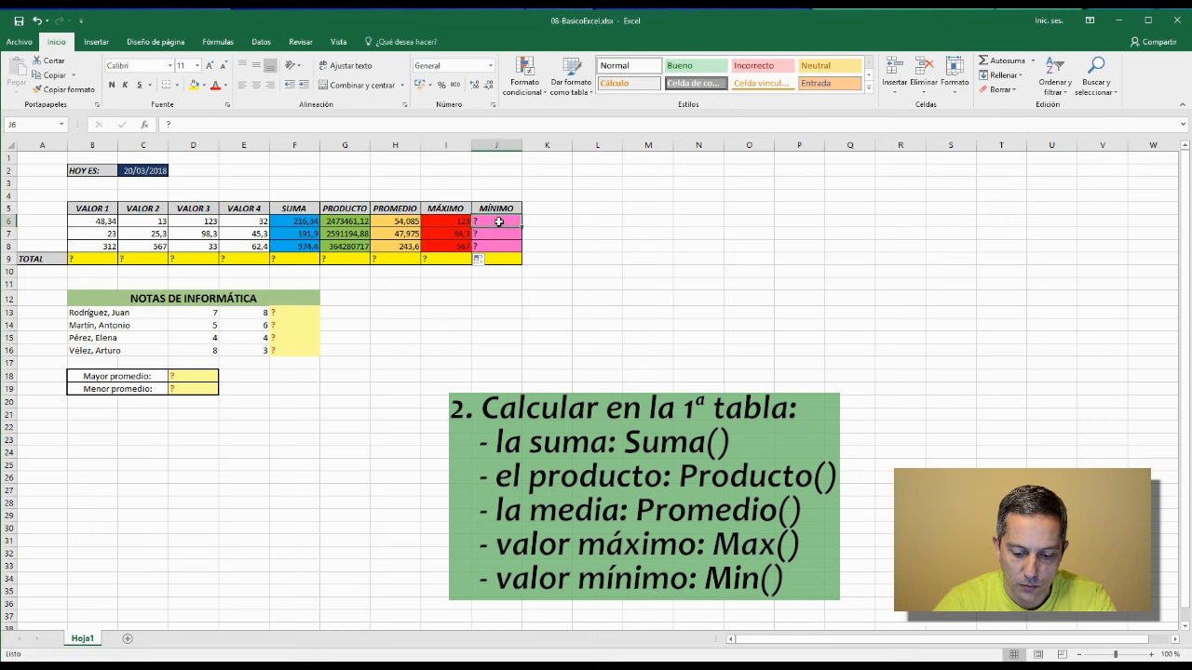
pyautogui.write('=m')
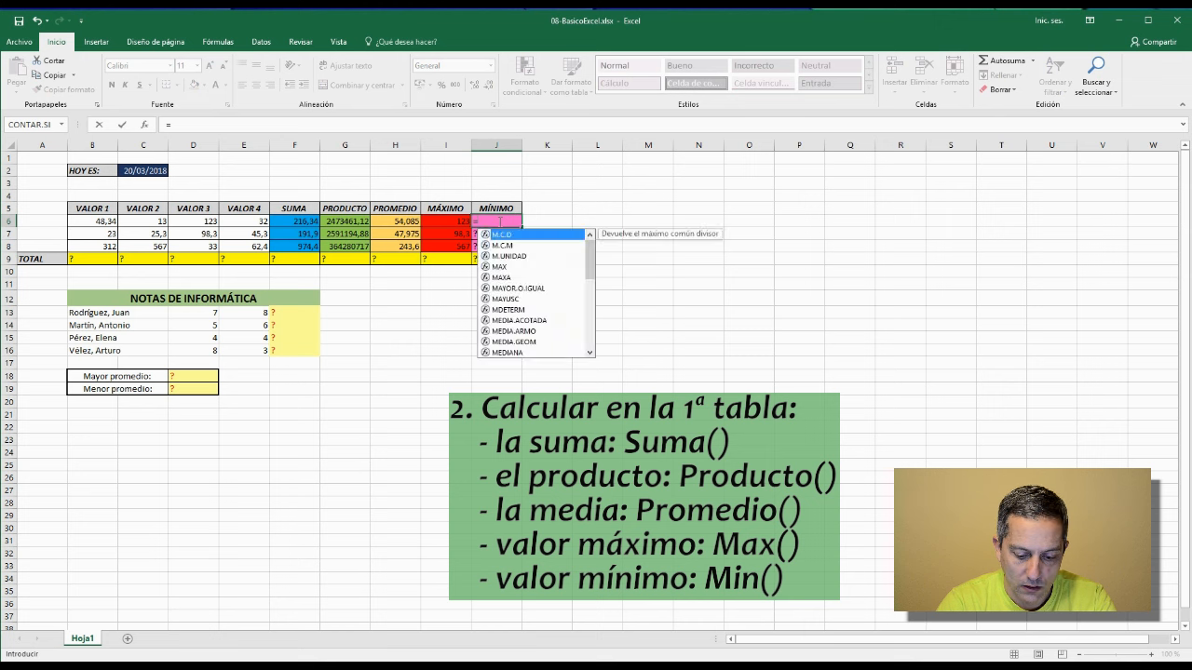
pyautogui.write('in(')
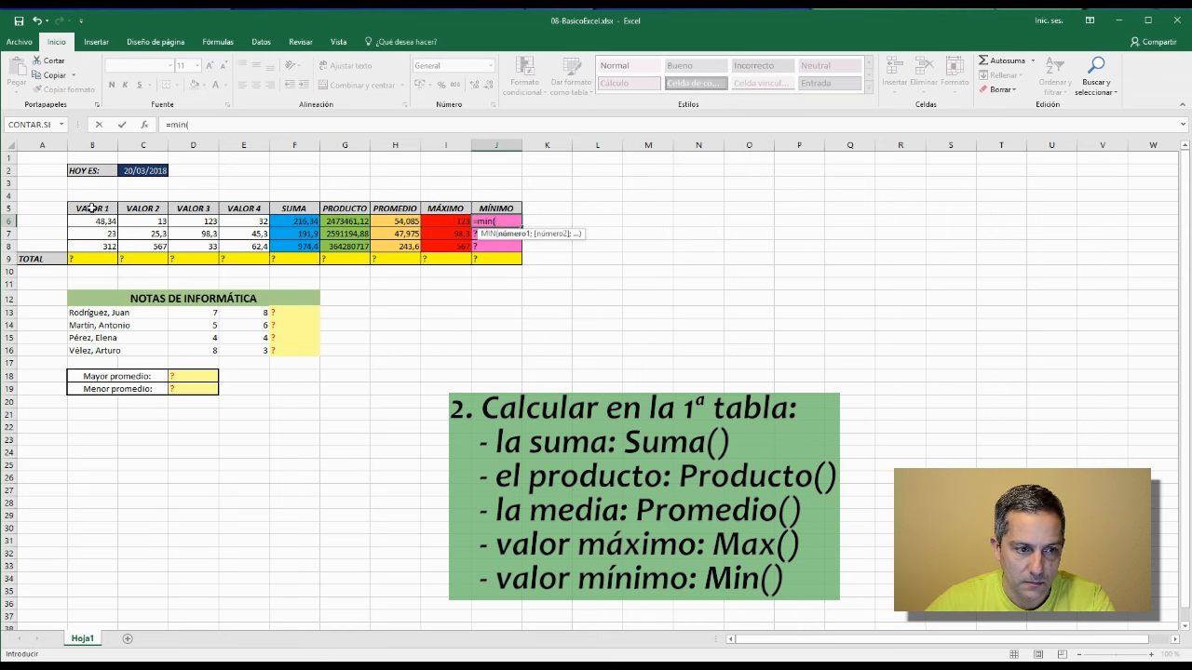
pyautogui.moveTo(90, 220); pyautogui.dragTo(229, 223)
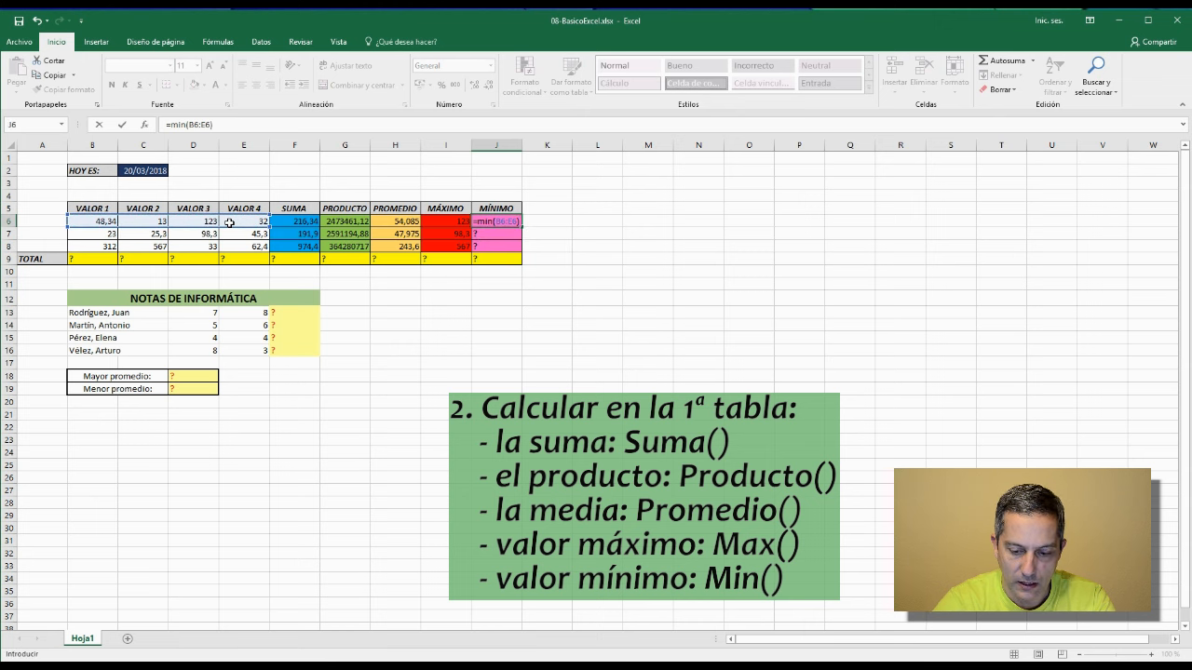
pyautogui.press('Return')
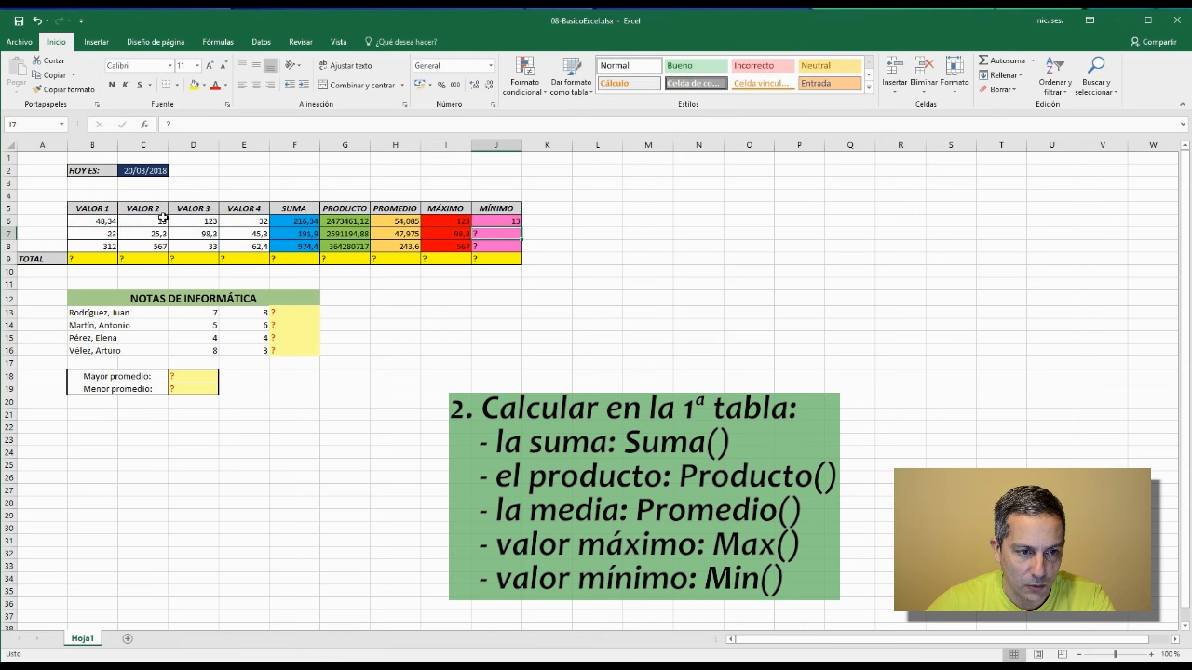
pyautogui.click(497, 221)
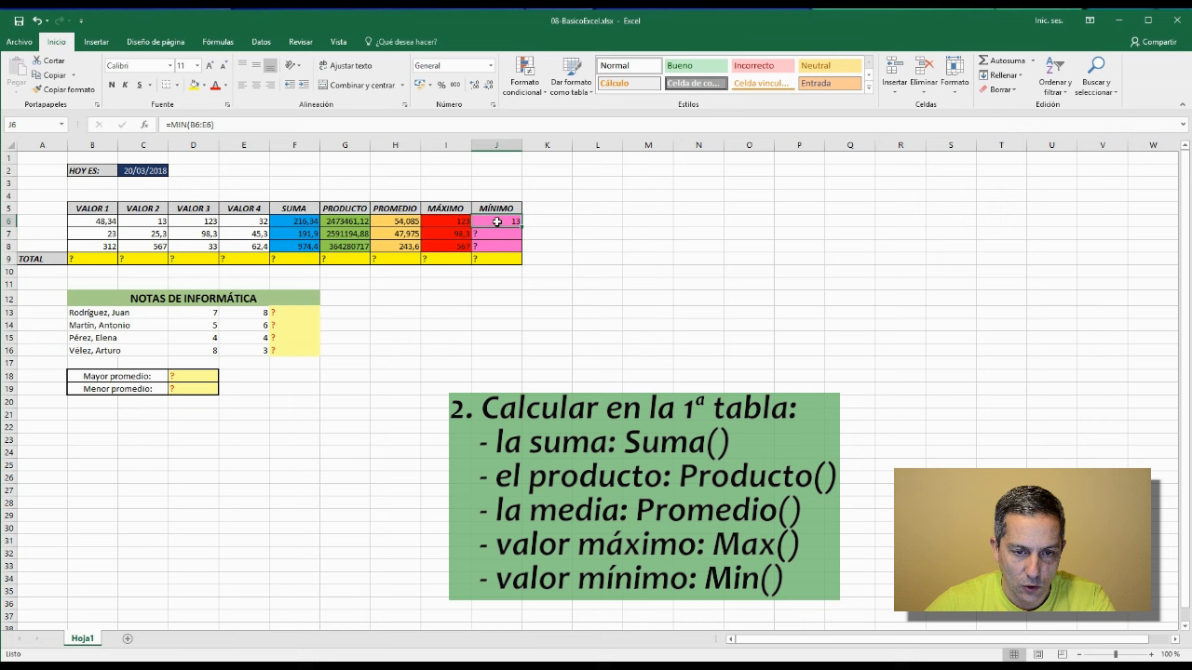
pyautogui.moveTo(521, 227); pyautogui.dragTo(520, 249)
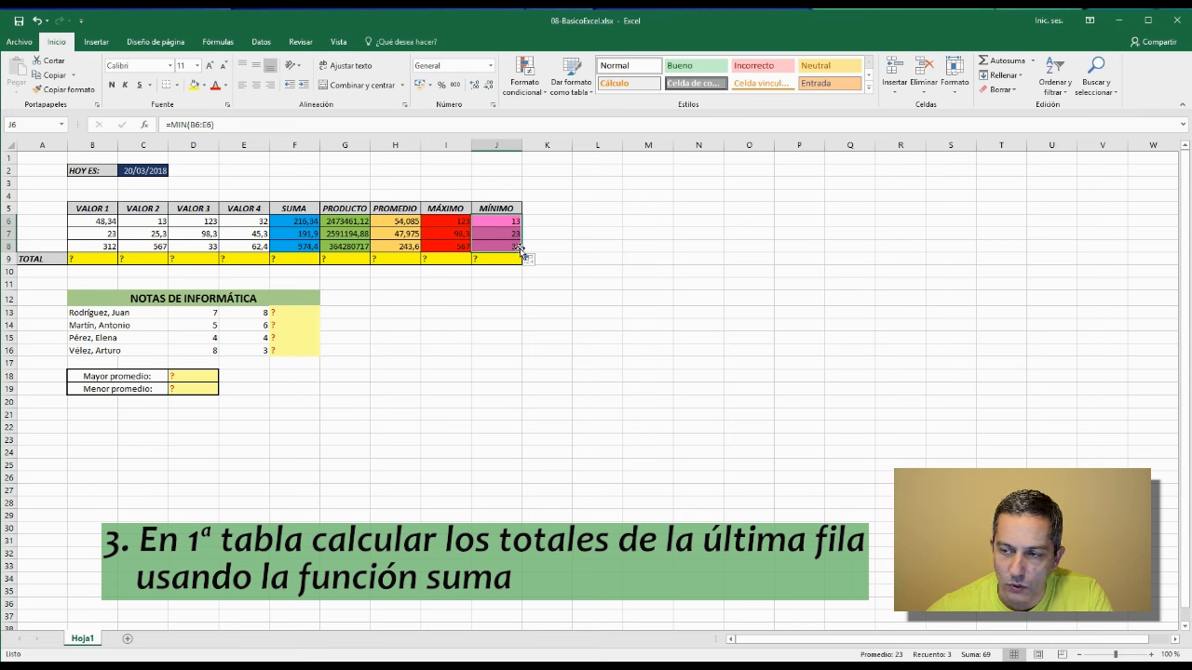
# Replace the placeholder in B9 of the TOTAL row with a SUMA formula that adds B6:B8
pyautogui.click(100, 260)
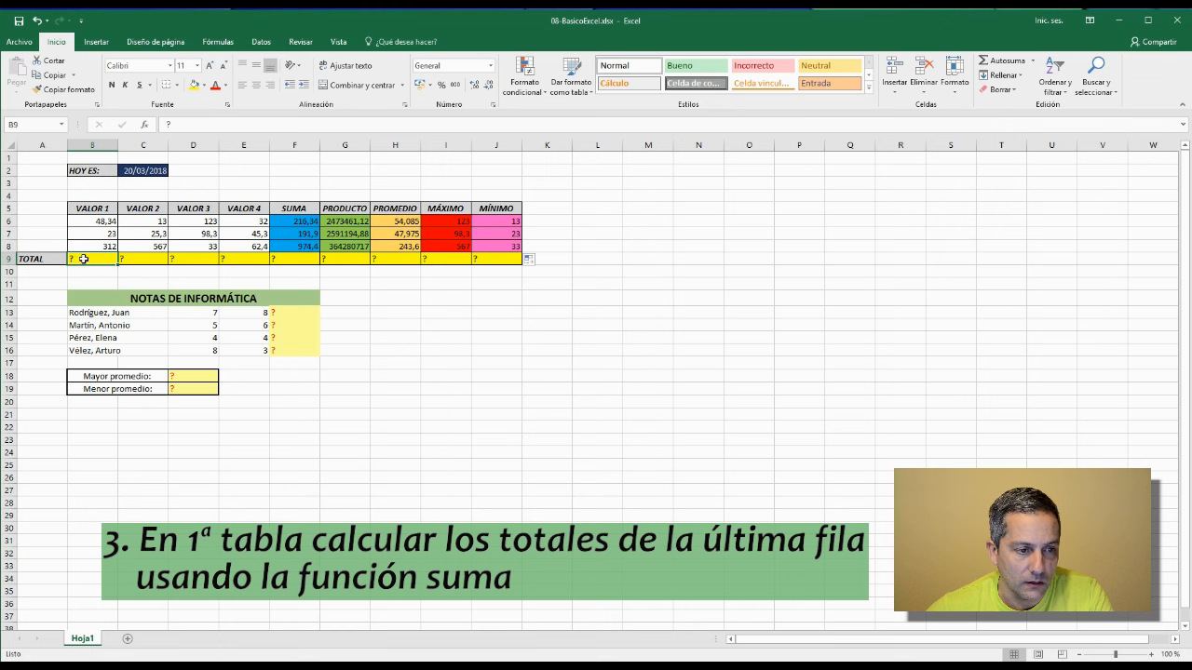
pyautogui.doubleClick(84, 259)
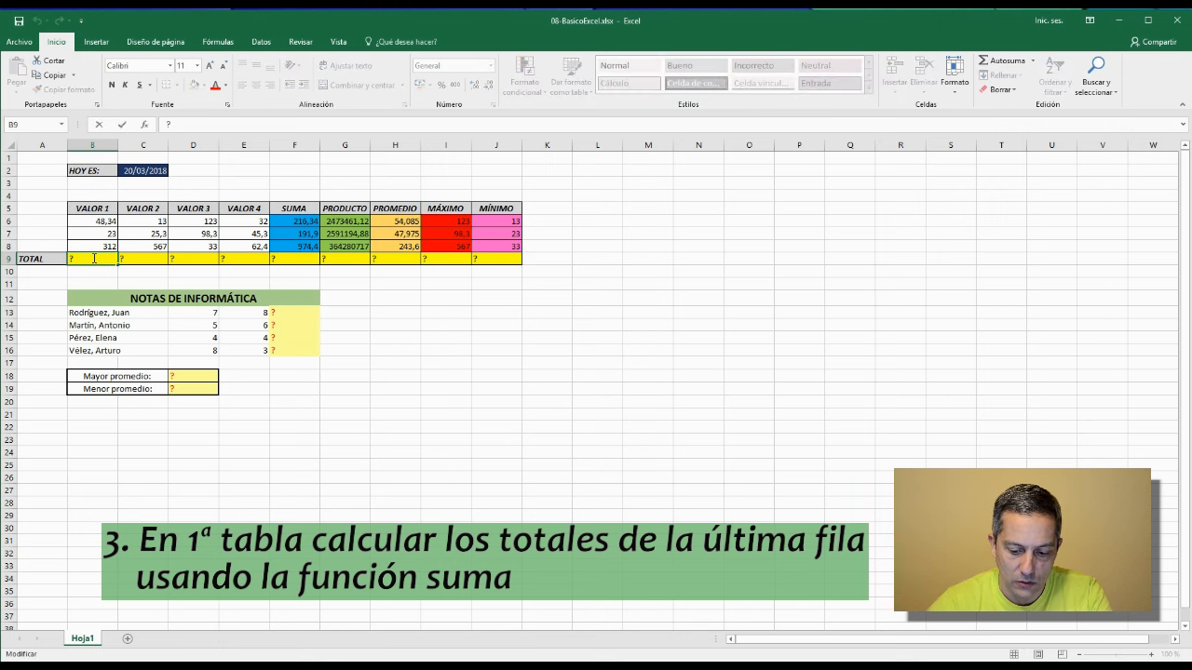
pyautogui.press('BackSpace')
pyautogui.write('=')
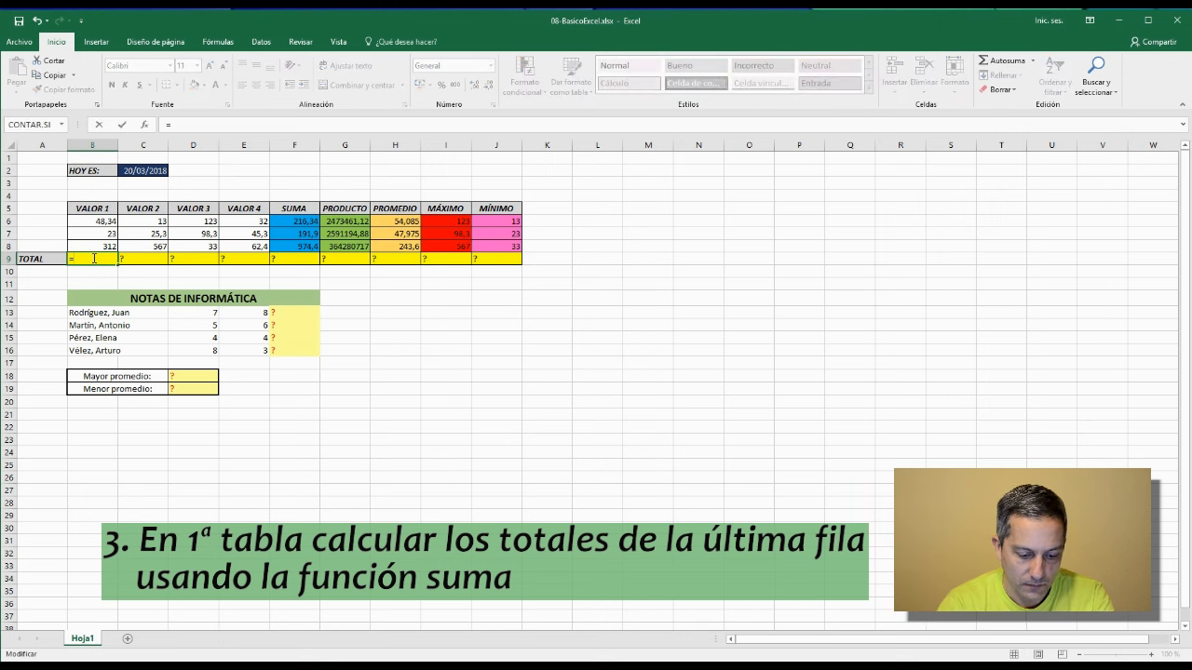
pyautogui.write('suma(')
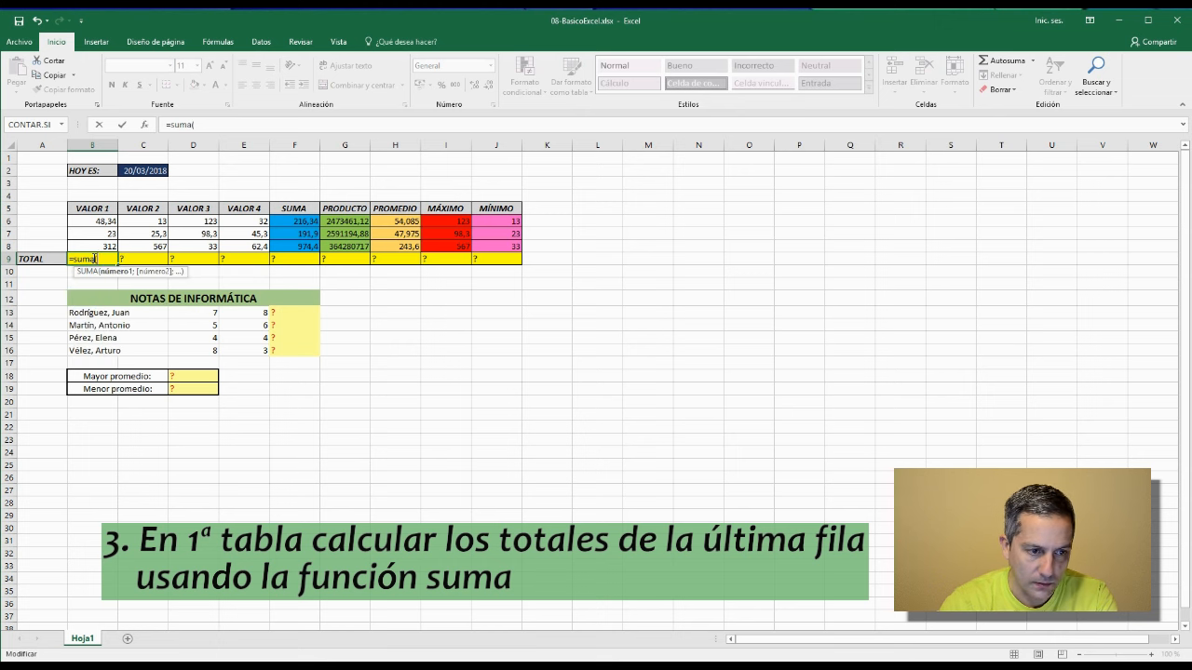
pyautogui.moveTo(101, 221); pyautogui.dragTo(107, 247)
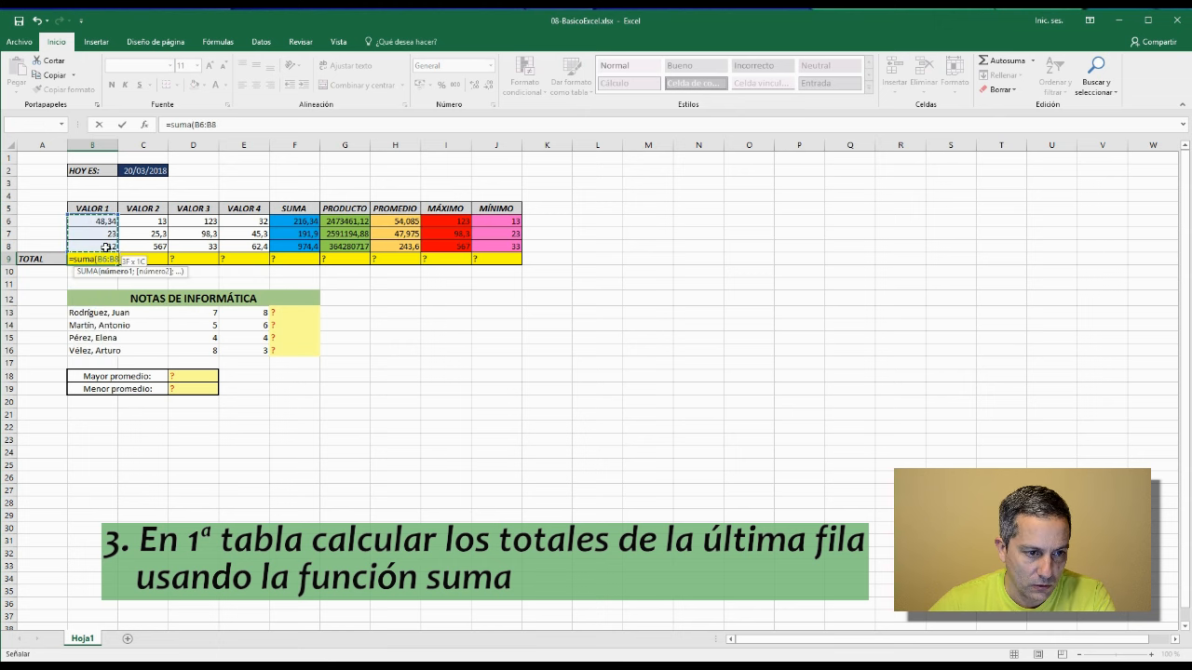
pyautogui.write(')')
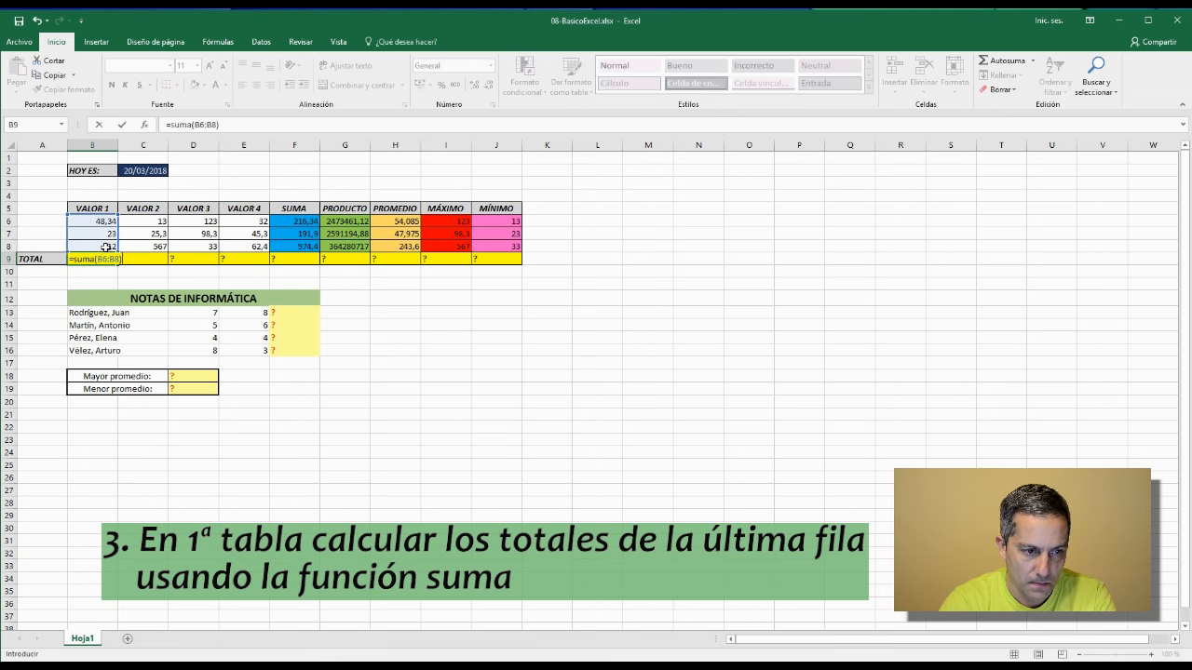
pyautogui.press('Return')
# Compare the cell references in the SUMA formulas of F6 and F7 with those of the column total in B9
pyautogui.click(106, 258)
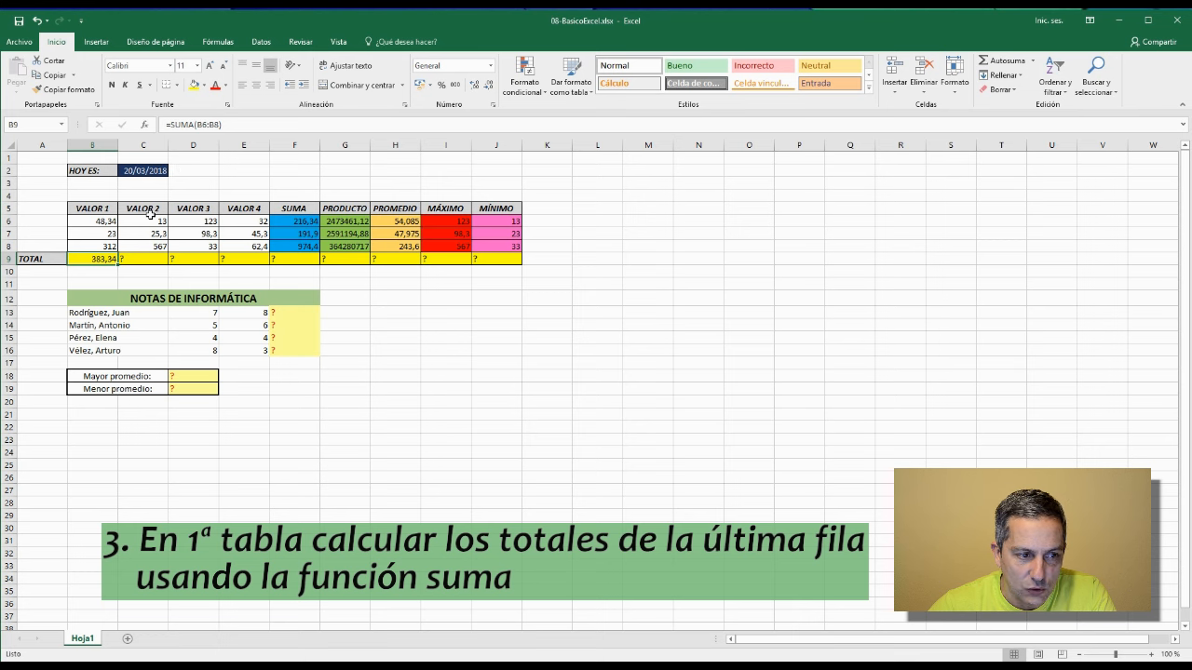
pyautogui.click(276, 221)
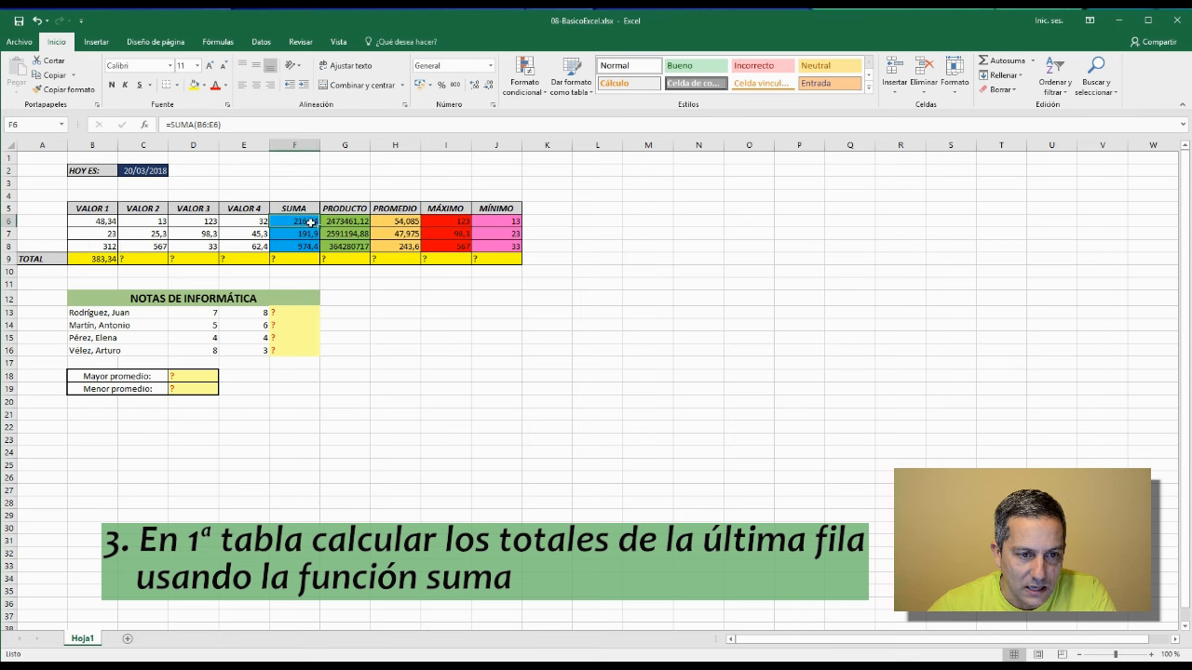
pyautogui.click(305, 234)
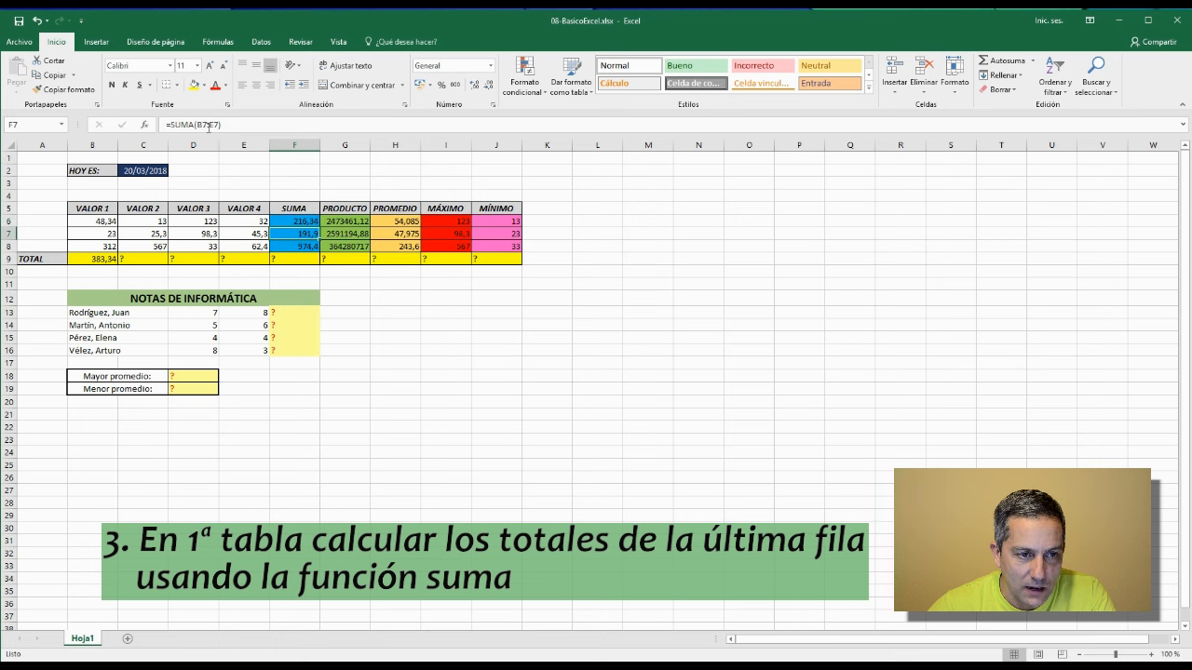
pyautogui.click(301, 222)
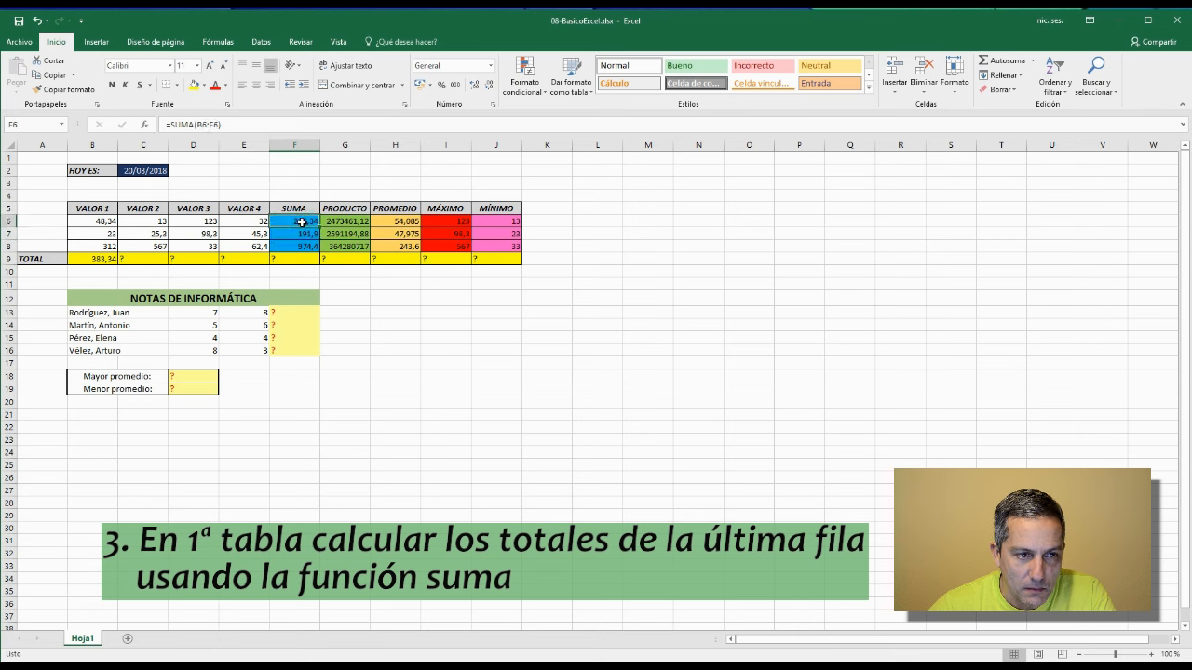
pyautogui.click(304, 234)
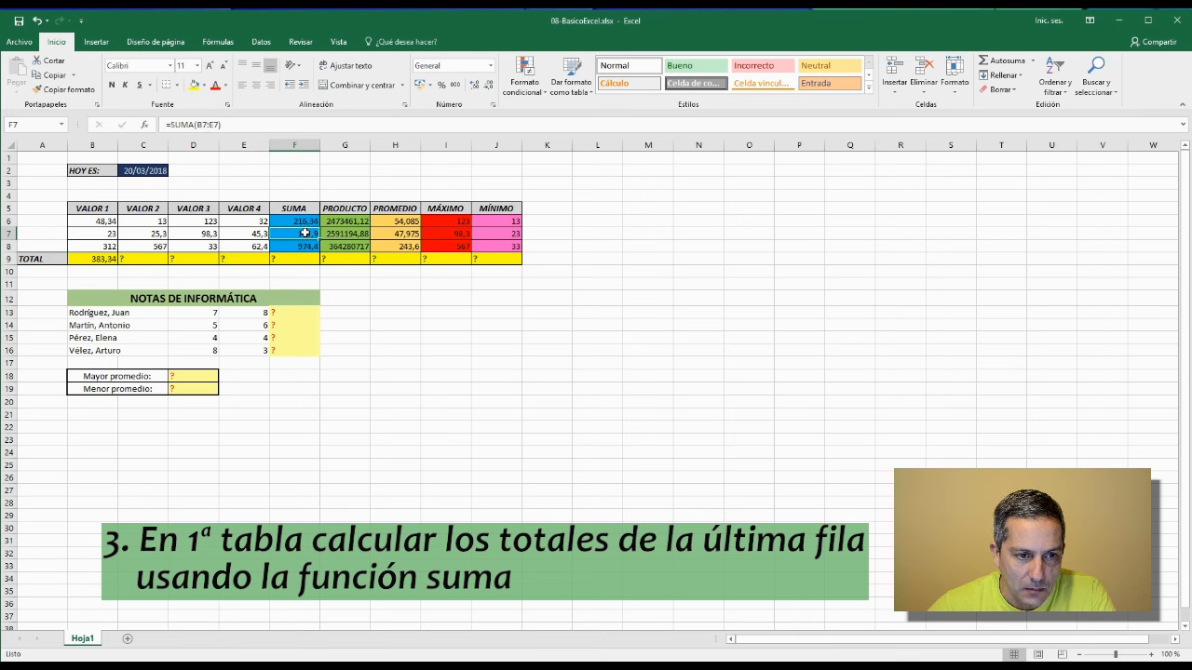
pyautogui.click(108, 259)
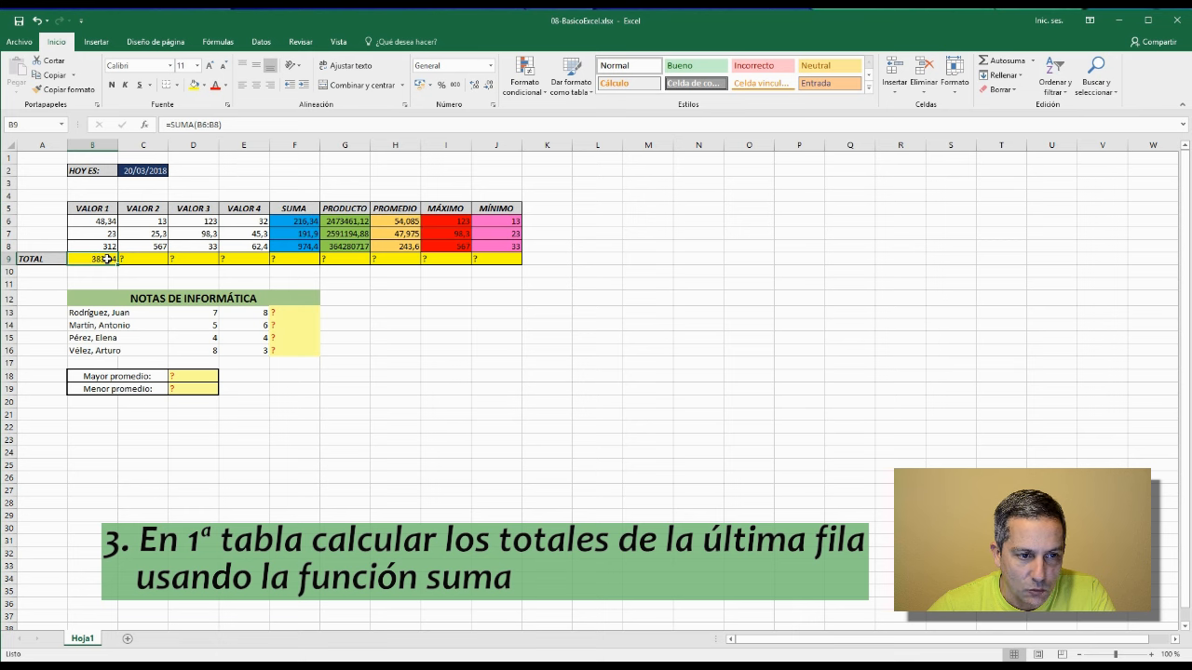
pyautogui.click(139, 259)
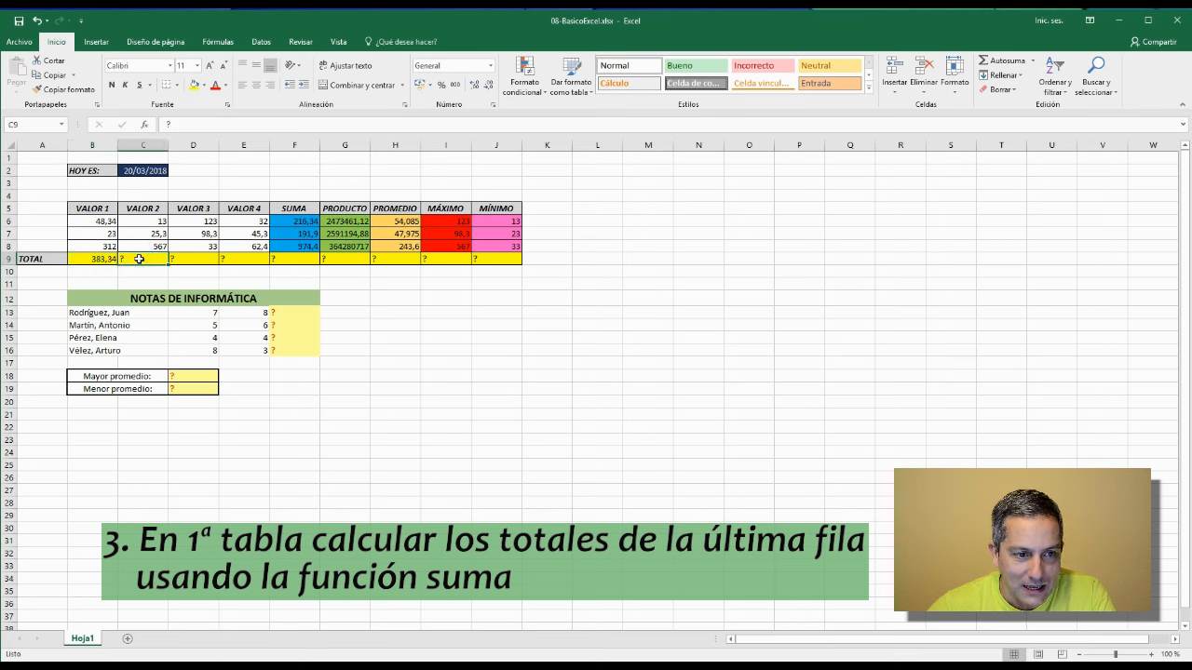
pyautogui.click(100, 259)
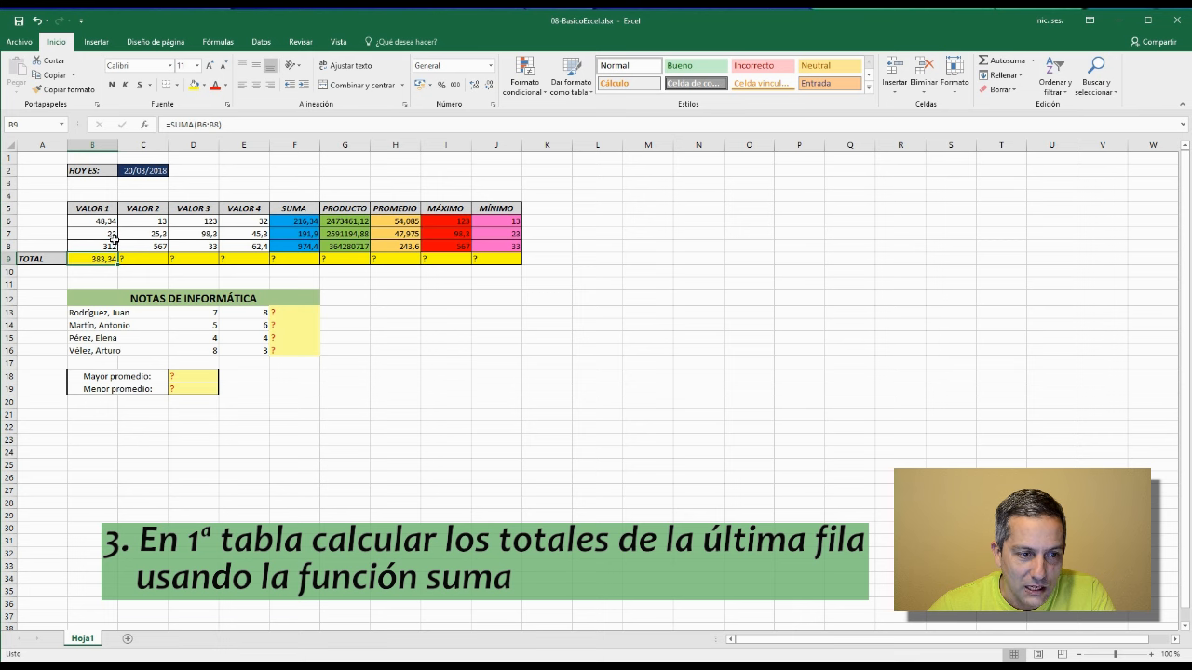
# Fill the SUMA formula from B9 across the TOTAL row to J9 and check the copied formula in C9
pyautogui.moveTo(118, 261); pyautogui.dragTo(510, 269)
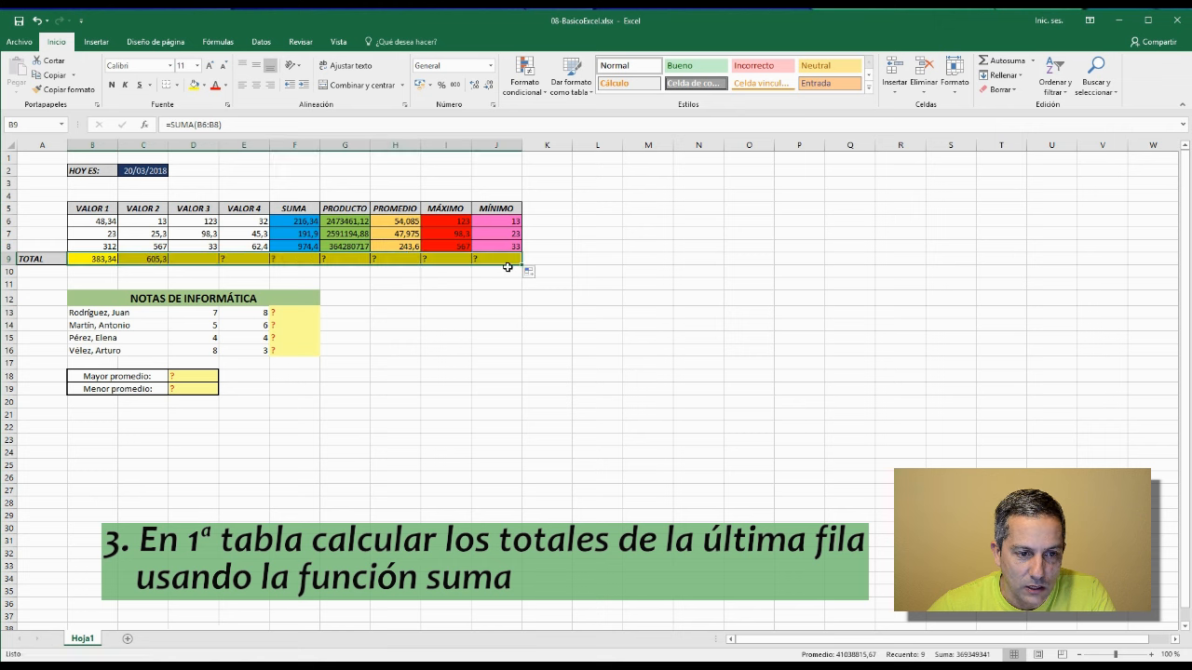
pyautogui.click(151, 257)
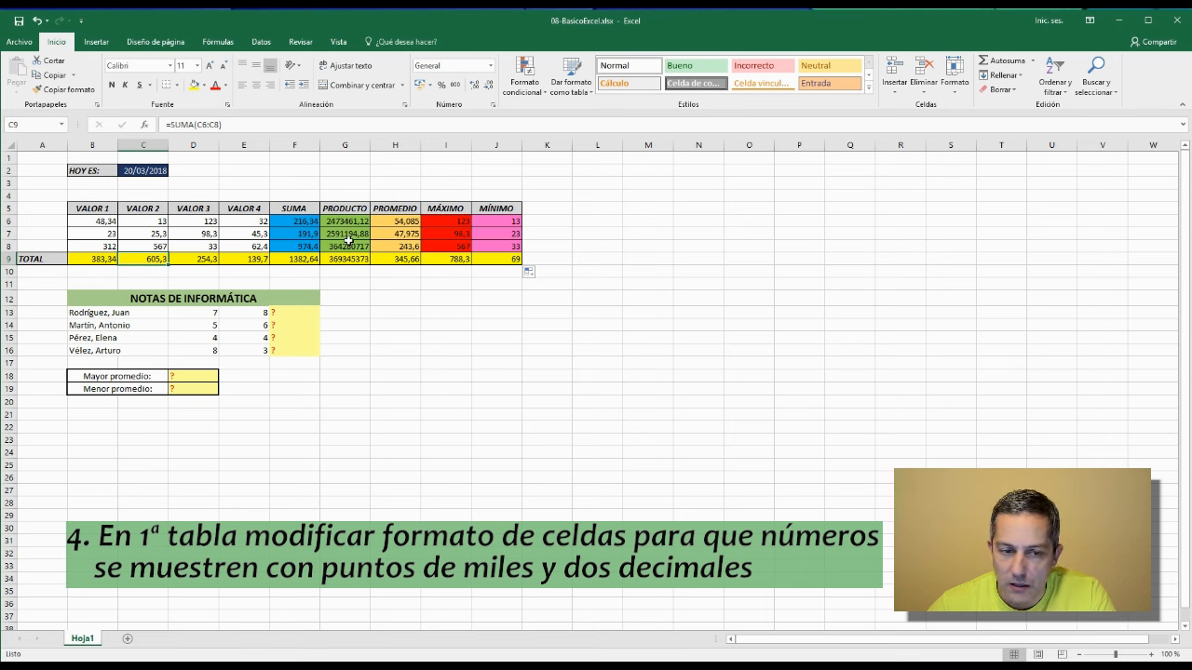
# Format the first table's numbers in B6:J9 with the Número category, two decimal places and the thousands separator
pyautogui.moveTo(98, 222); pyautogui.dragTo(494, 258)
pyautogui.rightClick(496, 259)
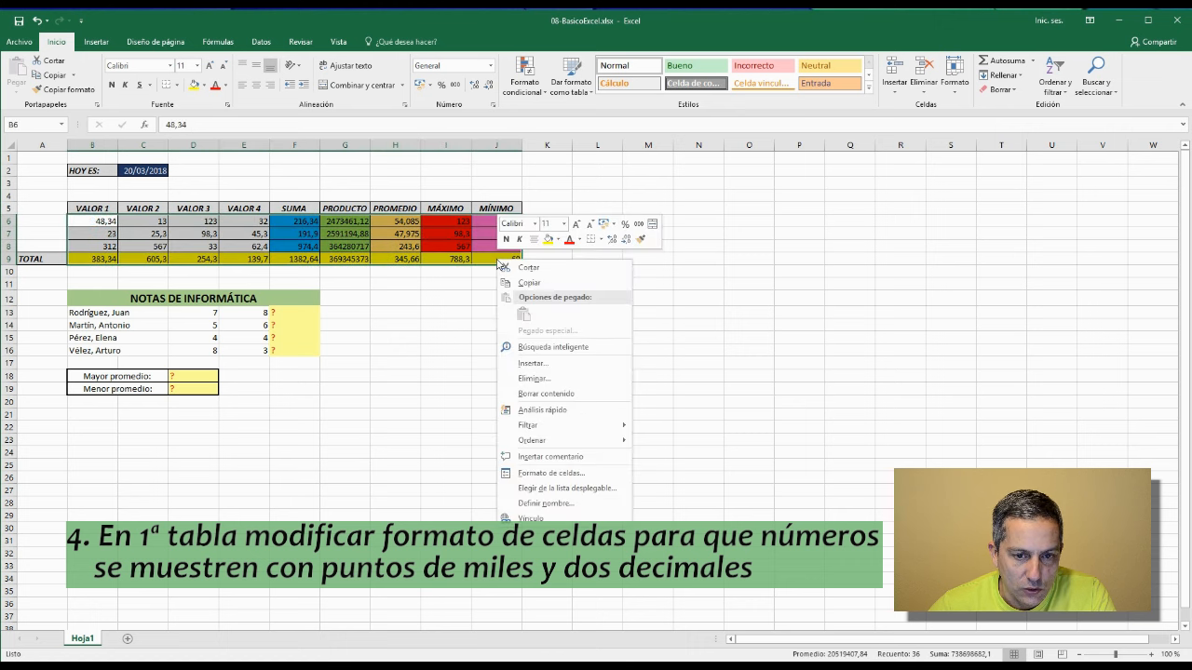
pyautogui.click(549, 474)
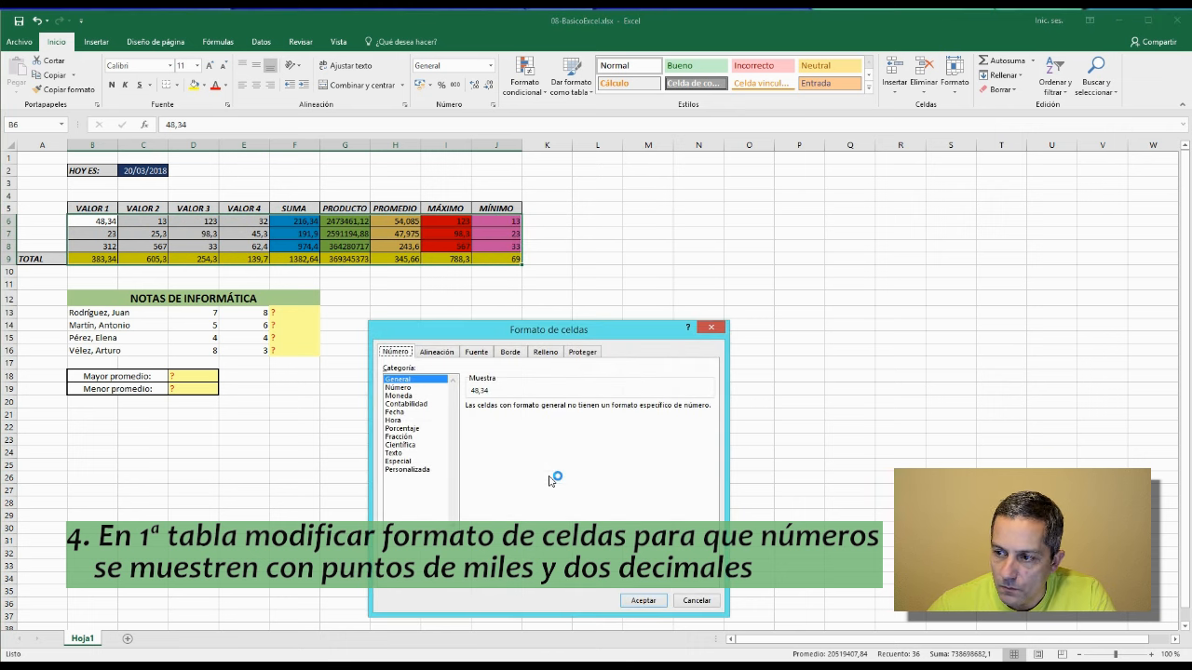
pyautogui.click(401, 387)
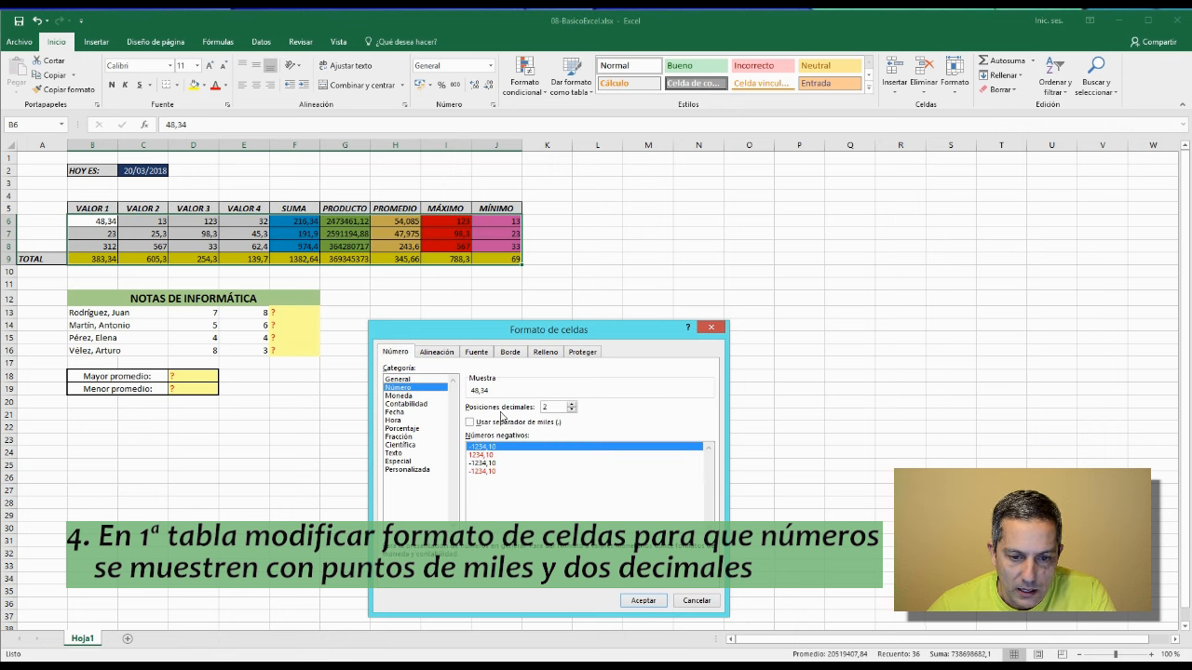
pyautogui.click(471, 423)
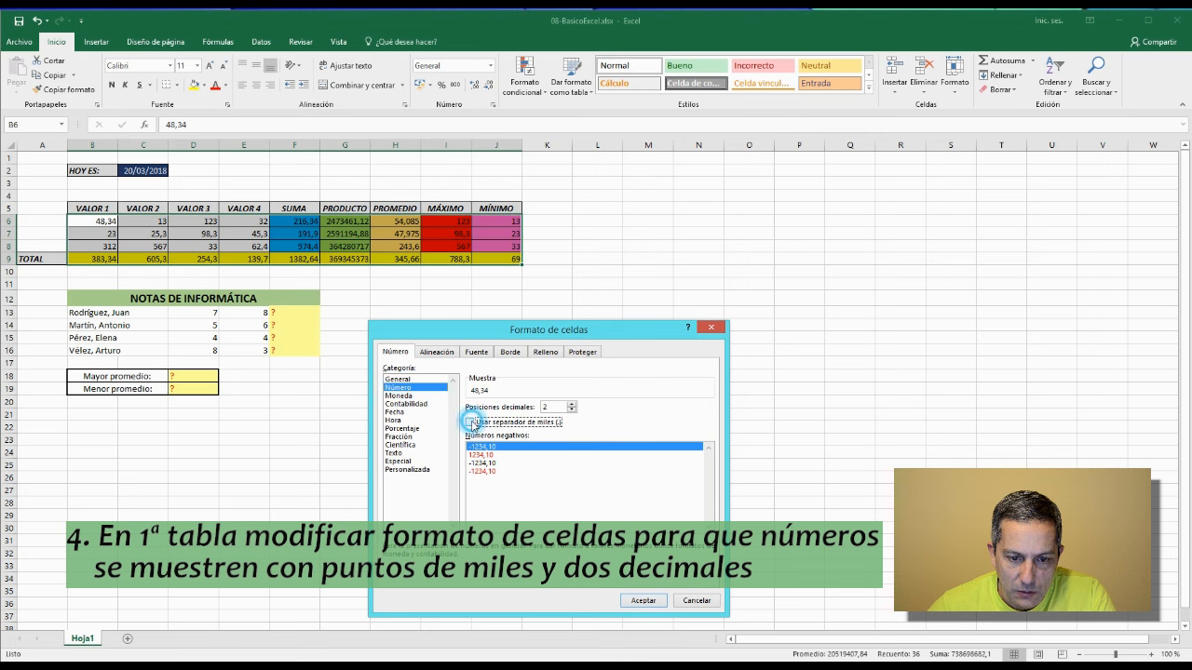
pyautogui.click(642, 601)
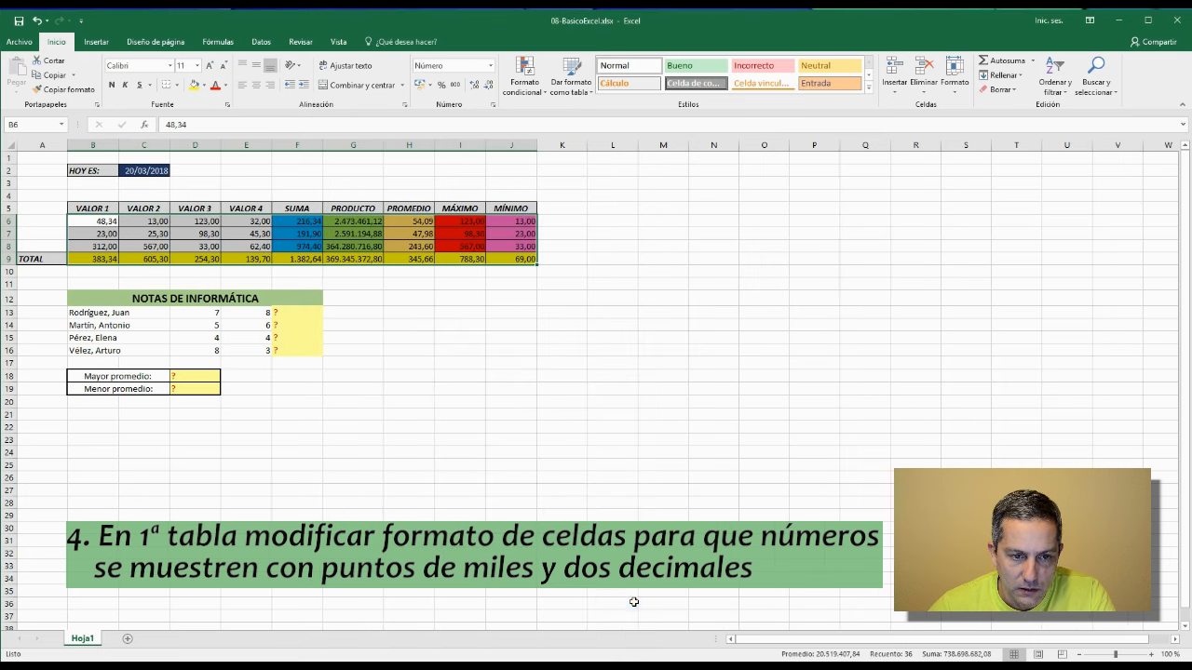
pyautogui.click(361, 250)
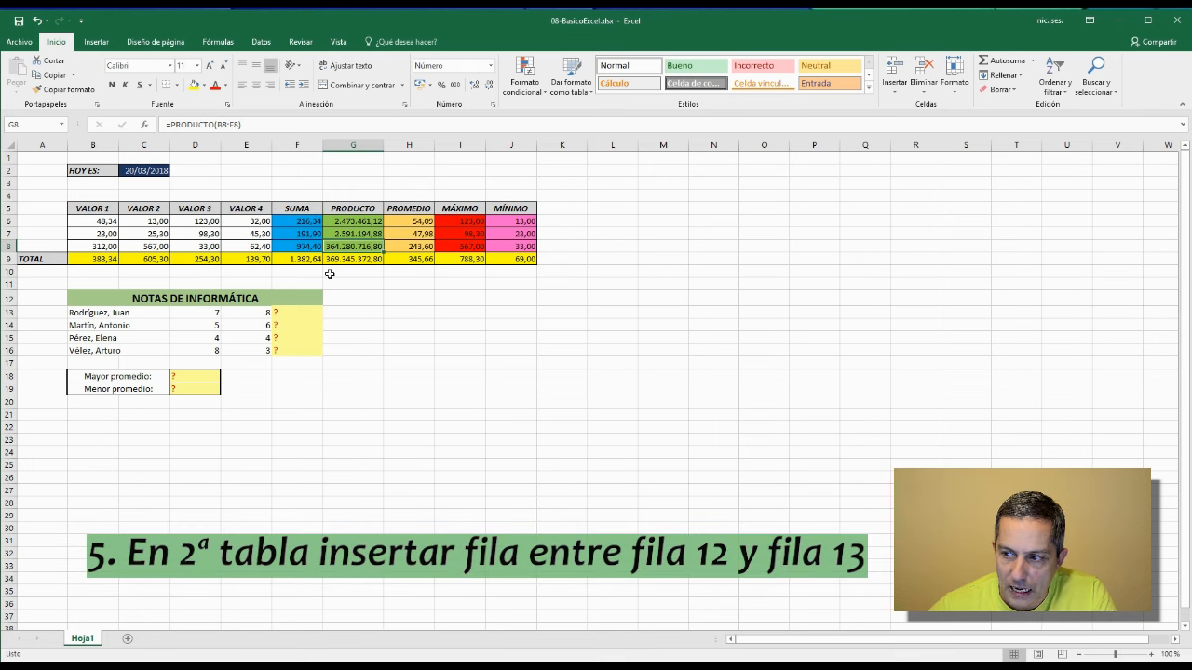
# Insert a blank row between the NOTAS DE INFORMÁTICA title in row 12 and the first student in row 13
pyautogui.click(162, 302)
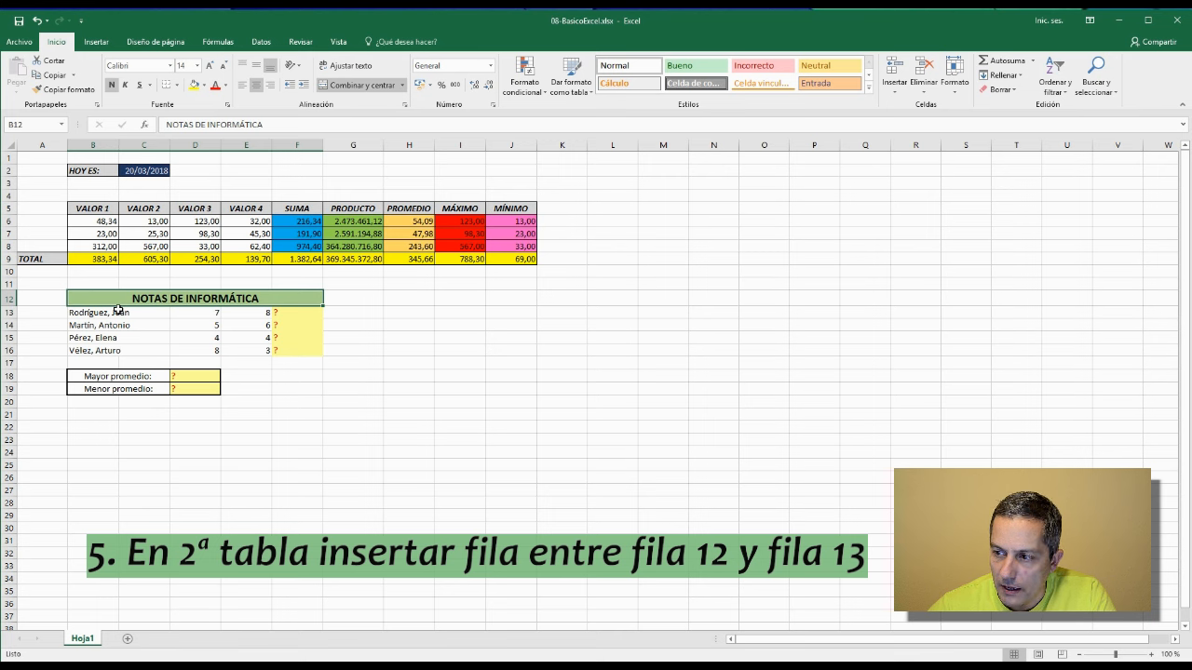
pyautogui.click(9, 313)
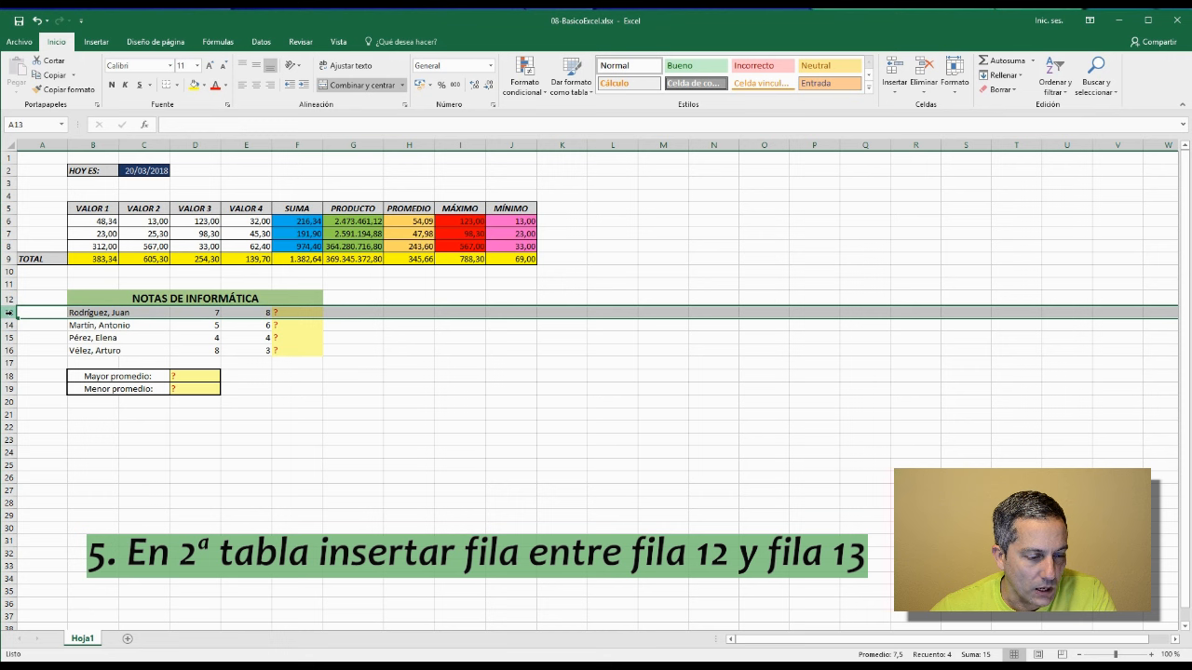
pyautogui.rightClick(10, 313)
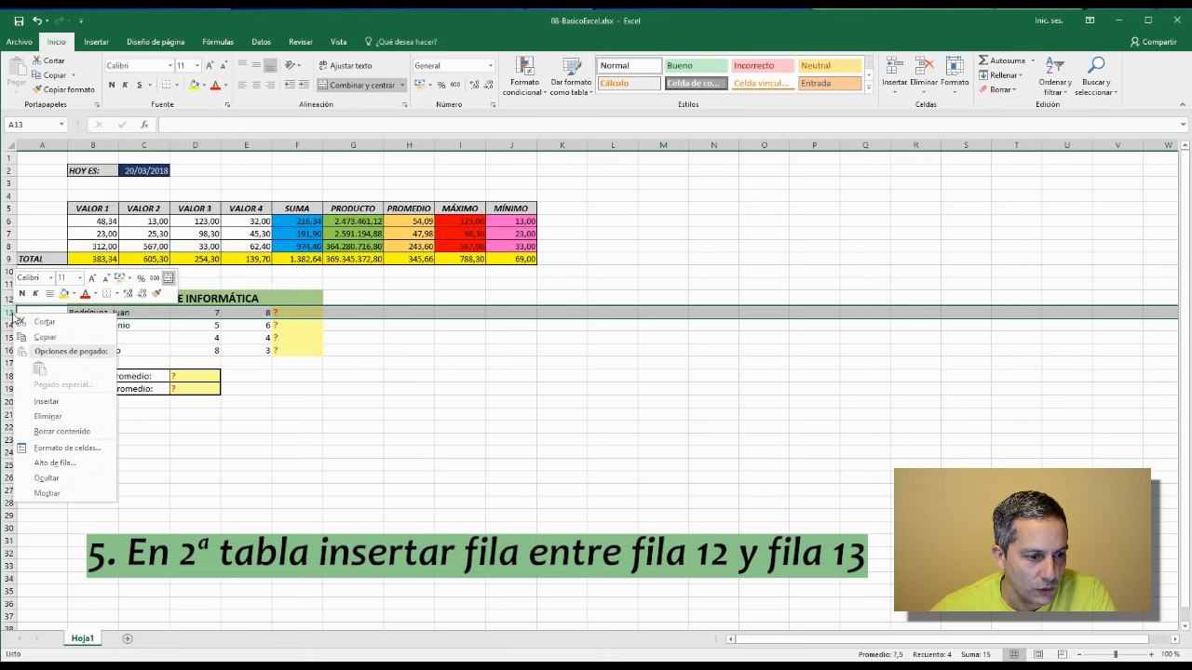
pyautogui.click(46, 401)
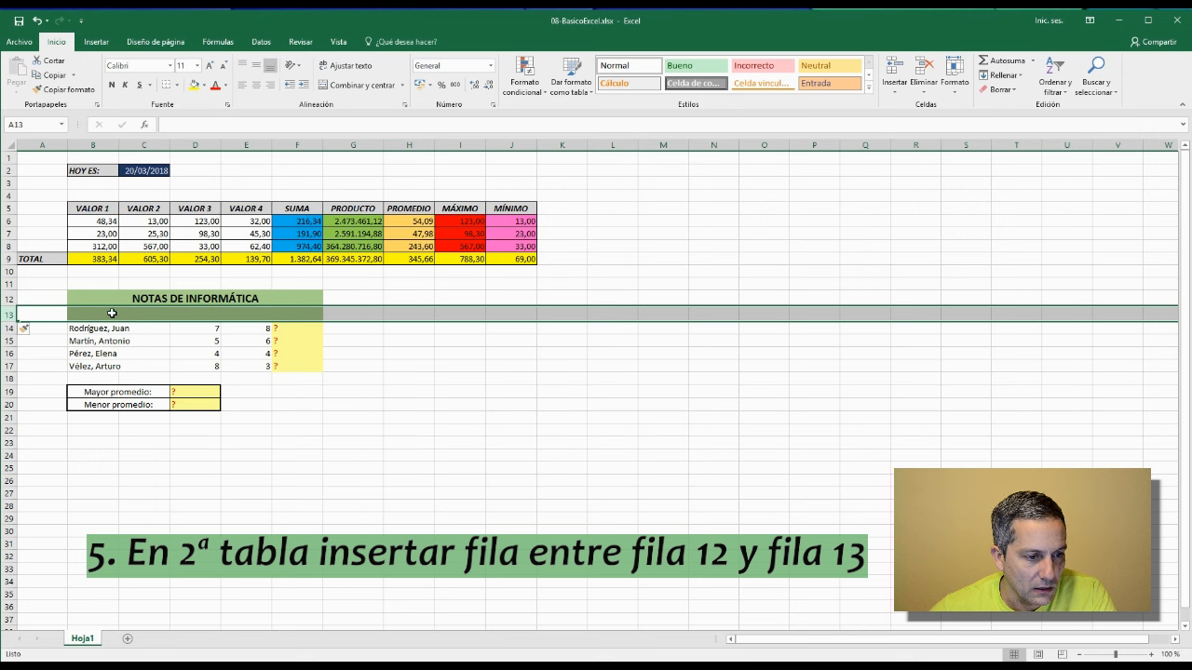
# Merge and center cells B13 and C13 in the blank row below the NOTAS DE INFORMÁTICA title
pyautogui.click(112, 313)
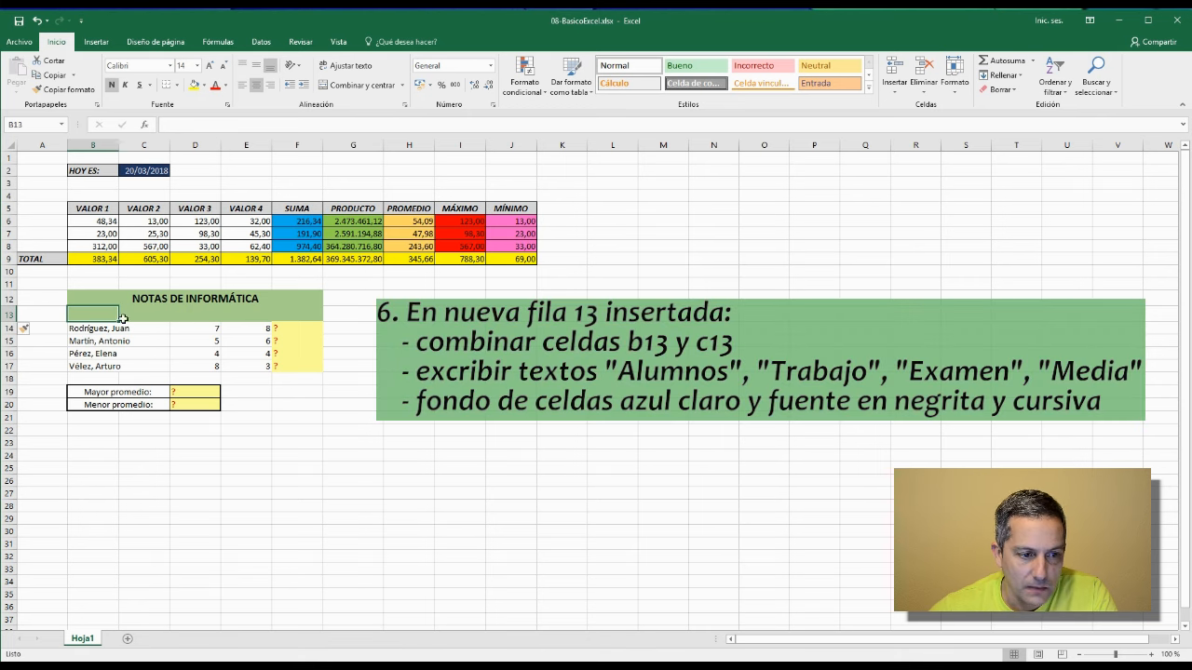
pyautogui.moveTo(94, 313); pyautogui.dragTo(144, 312)
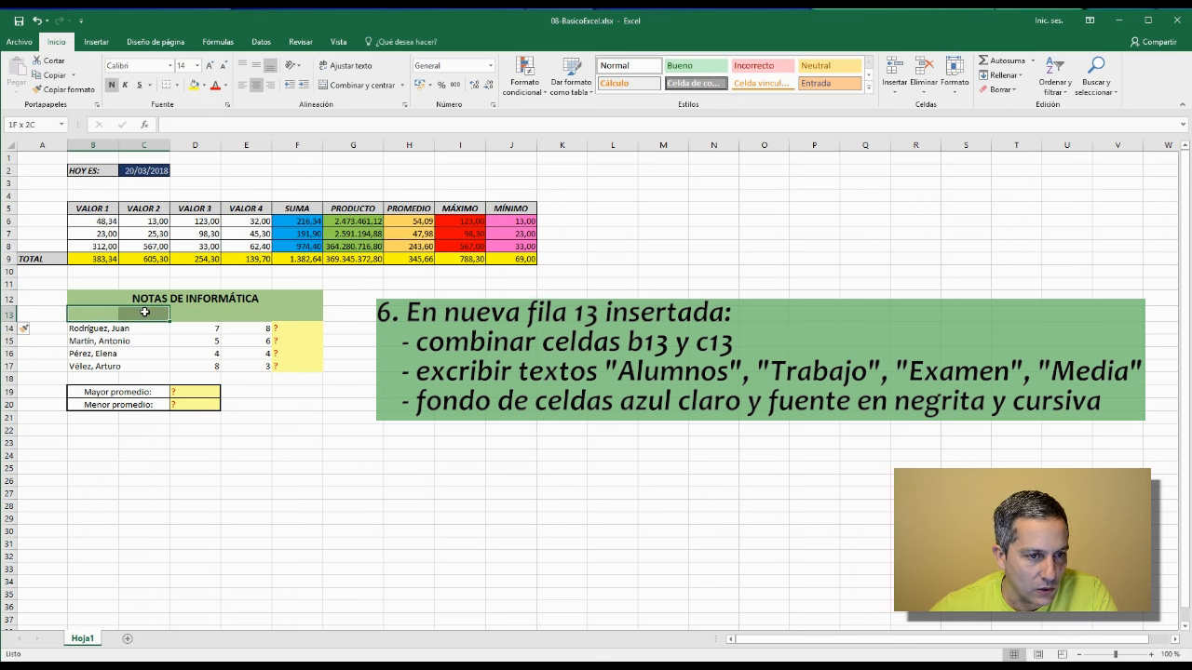
pyautogui.click(326, 85)
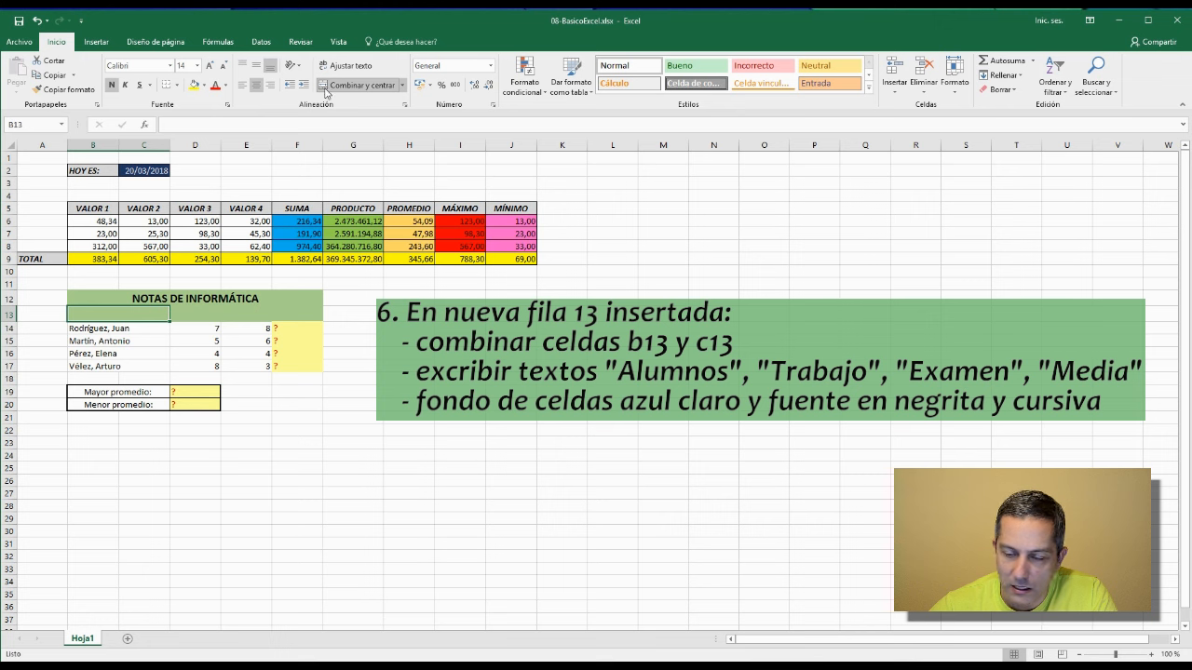
# Enter the row 13 headers Alumnos in the merged B13 cell, Trabajo in D13, Examen in E13 and Media in F13
pyautogui.write('Alumn')
pyautogui.write('os')
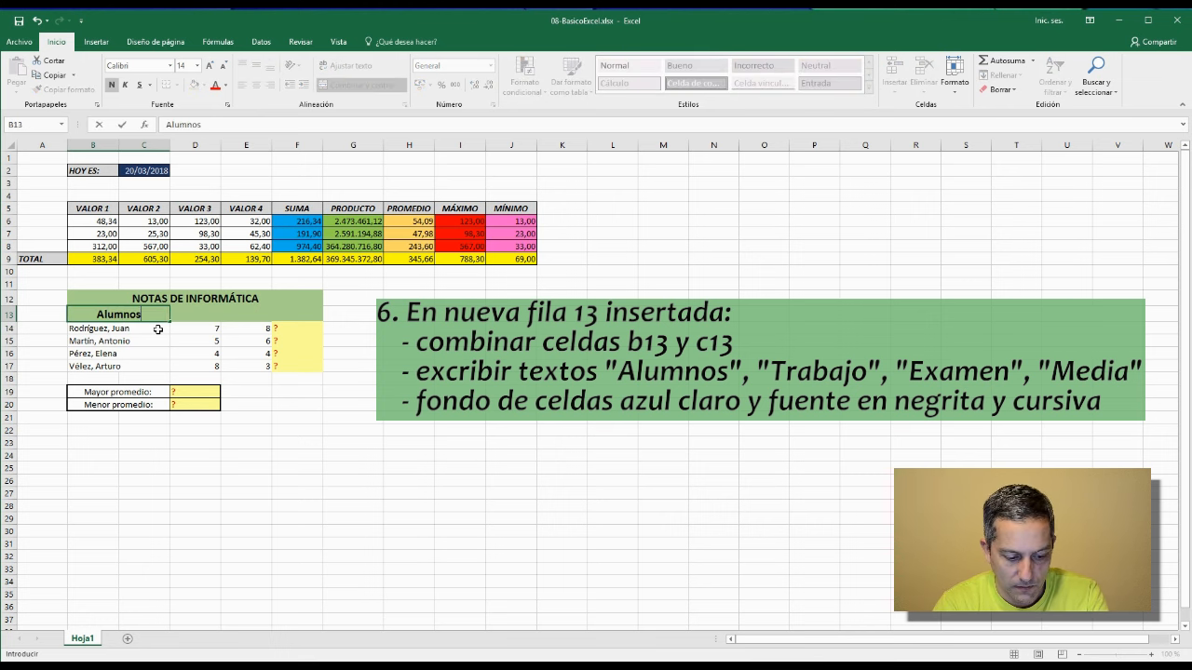
pyautogui.press('Tab')
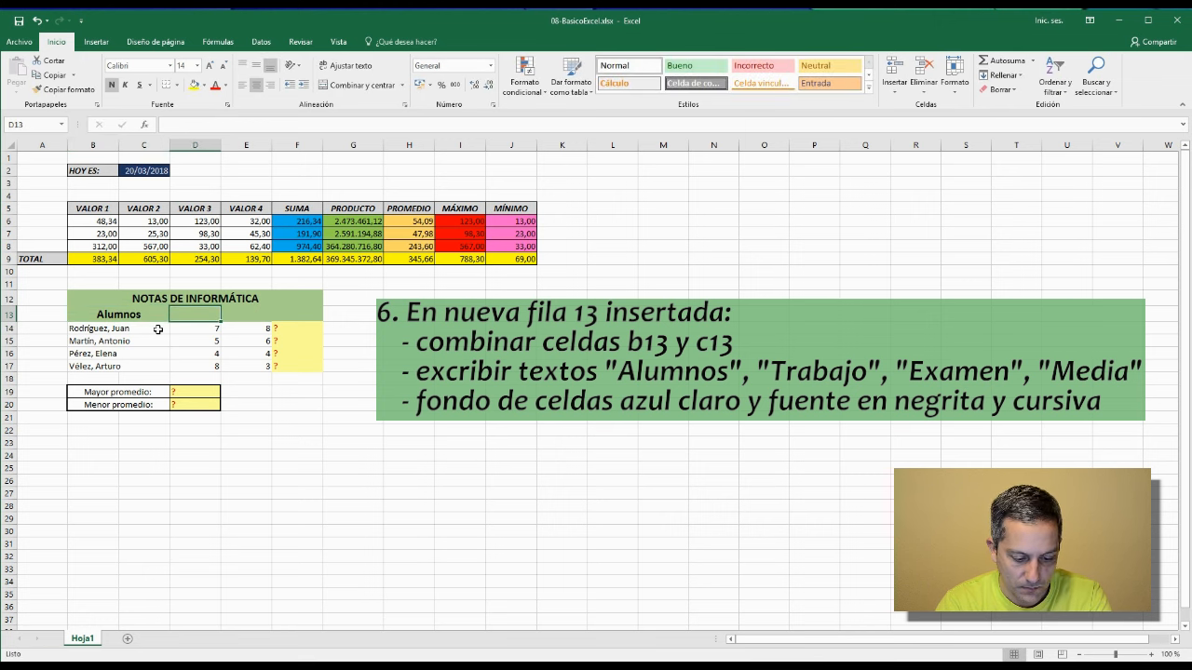
pyautogui.write('Trabajo')
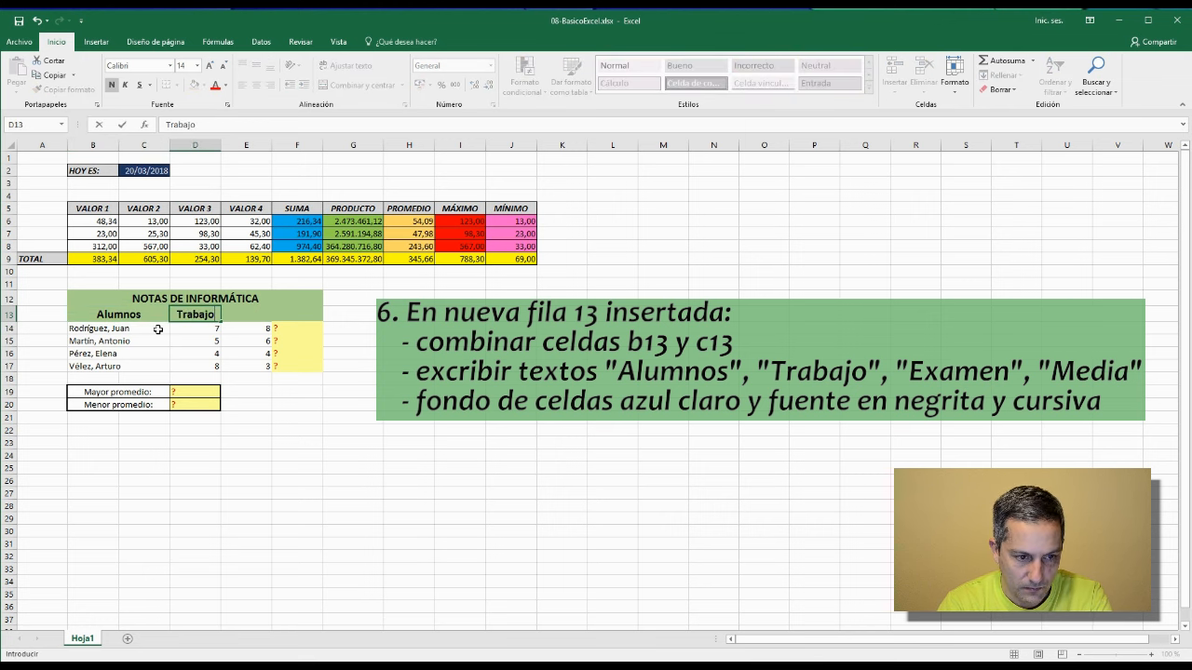
pyautogui.press('Tab')
pyautogui.write('E')
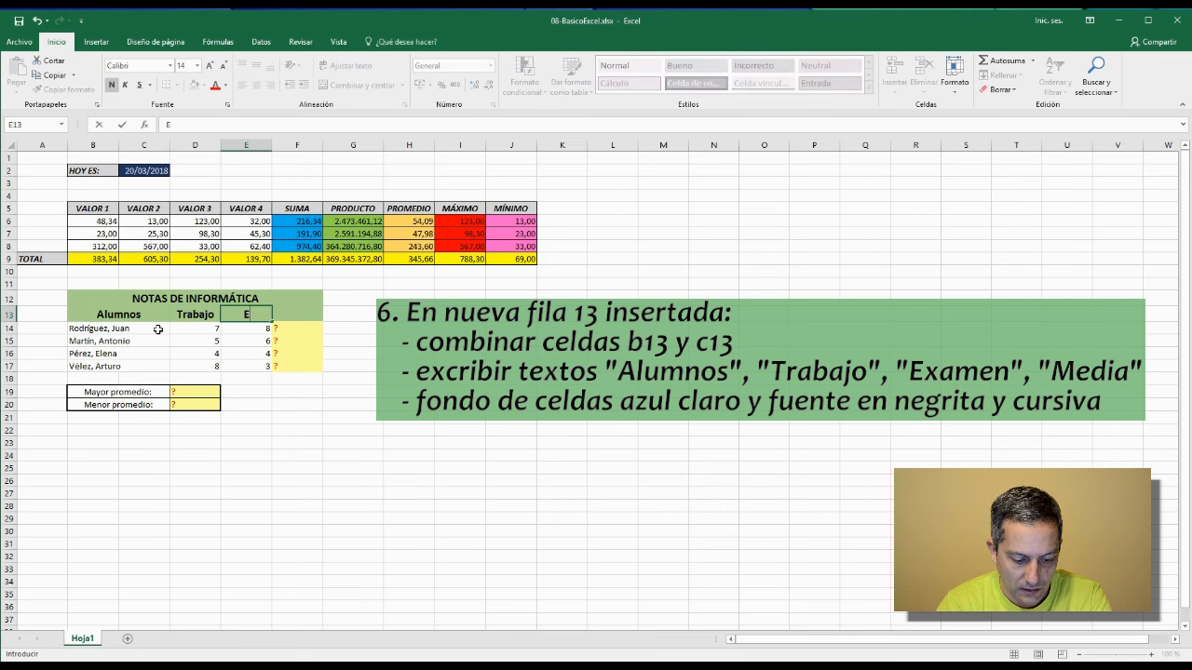
pyautogui.write('xamen')
pyautogui.press('Tab')
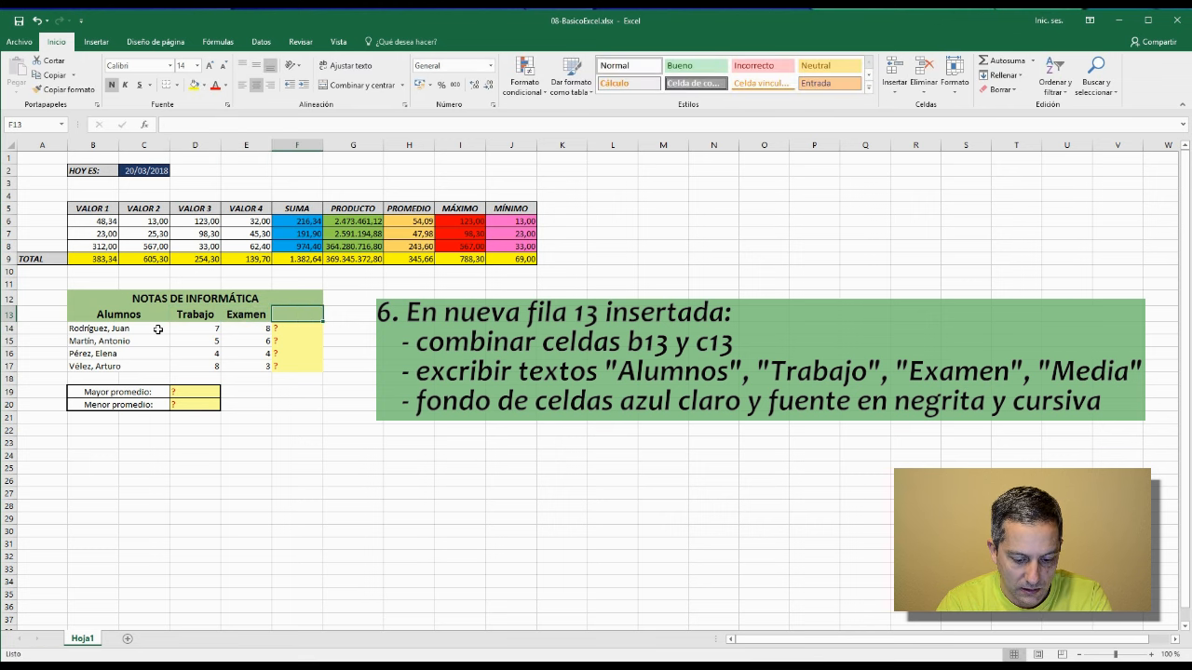
pyautogui.write('Media')
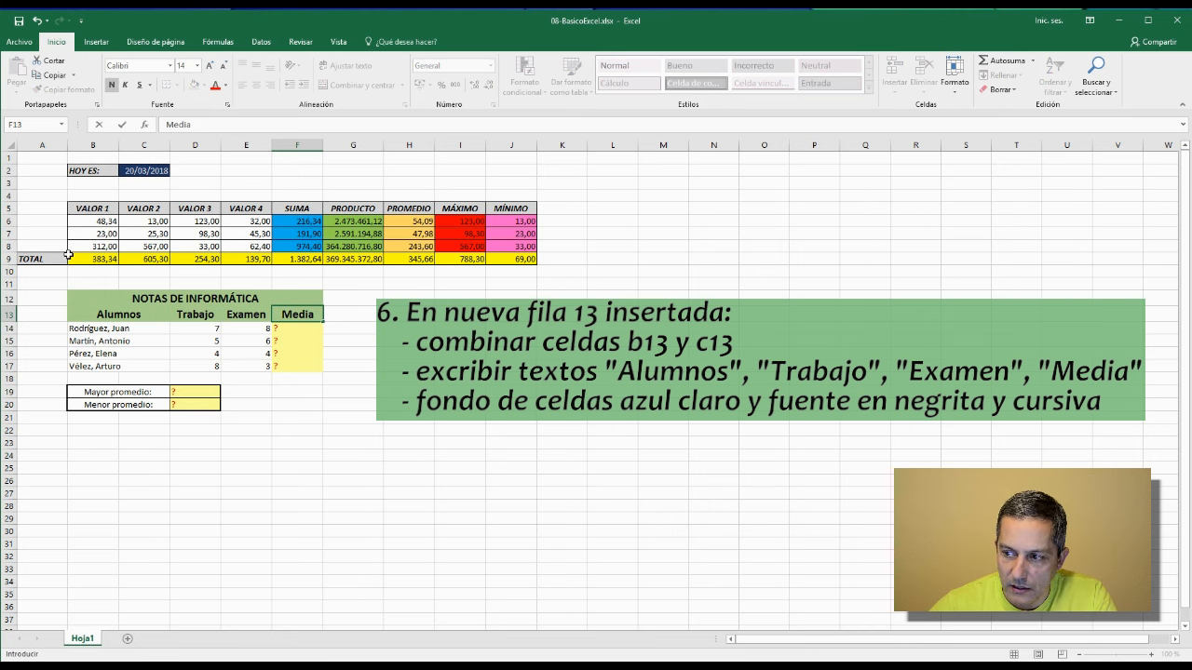
# Give the header cells B13:F13 a light blue fill and italic text
pyautogui.moveTo(93, 314); pyautogui.dragTo(296, 317)
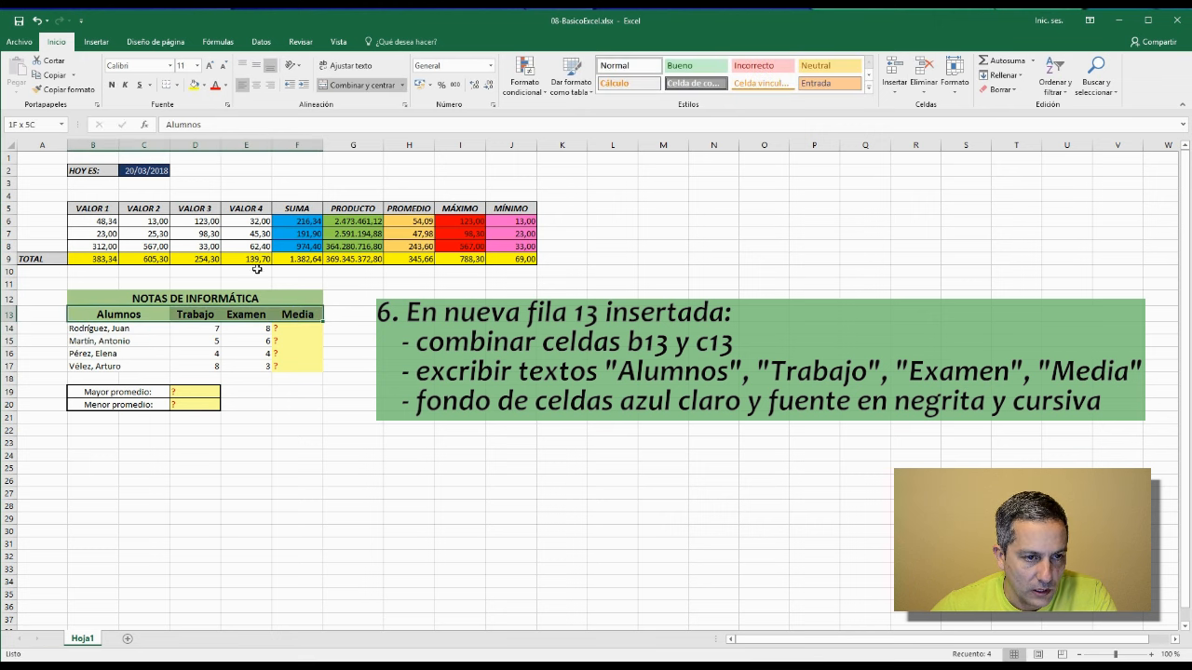
pyautogui.click(203, 85)
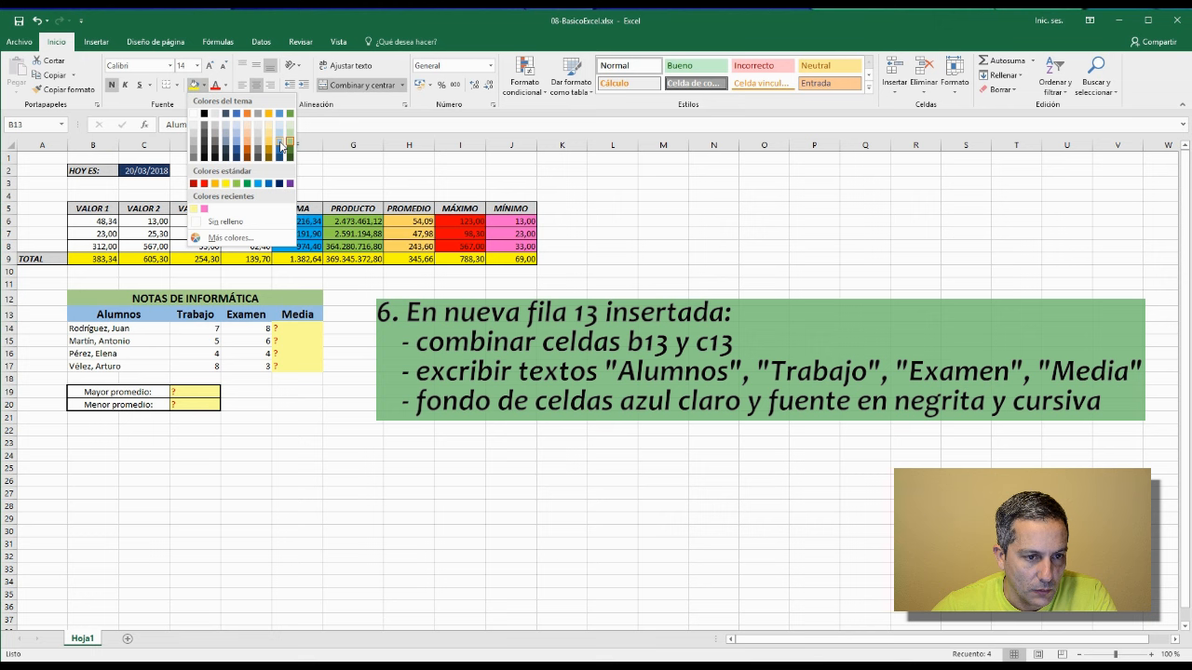
pyautogui.click(279, 145)
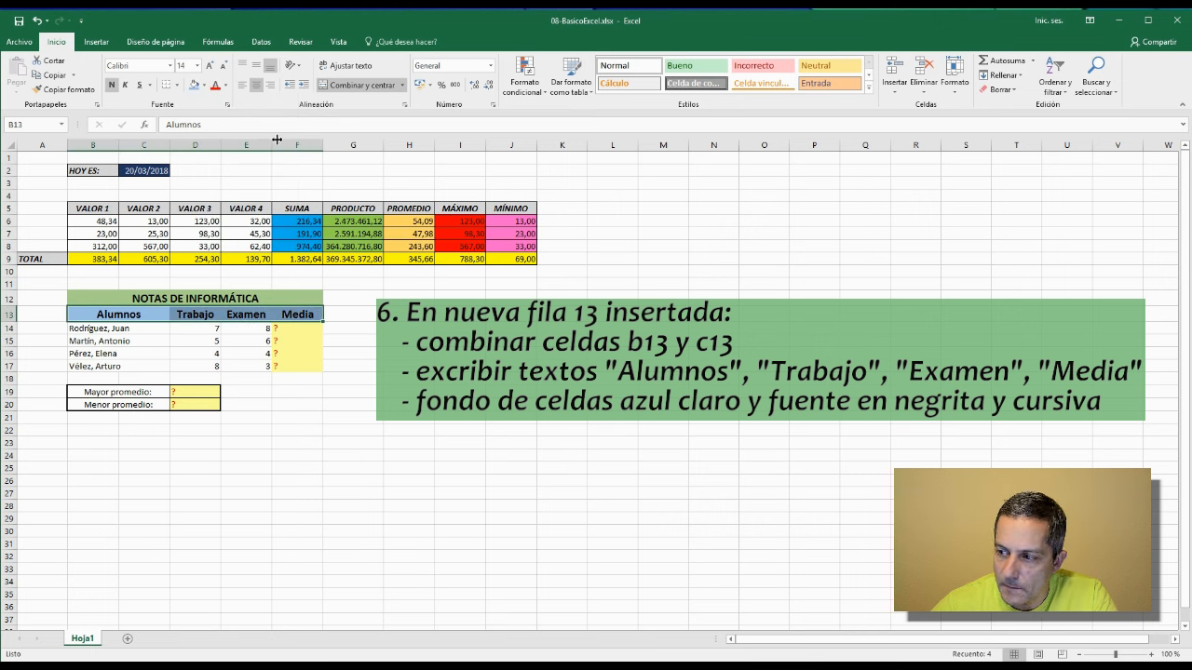
pyautogui.click(125, 87)
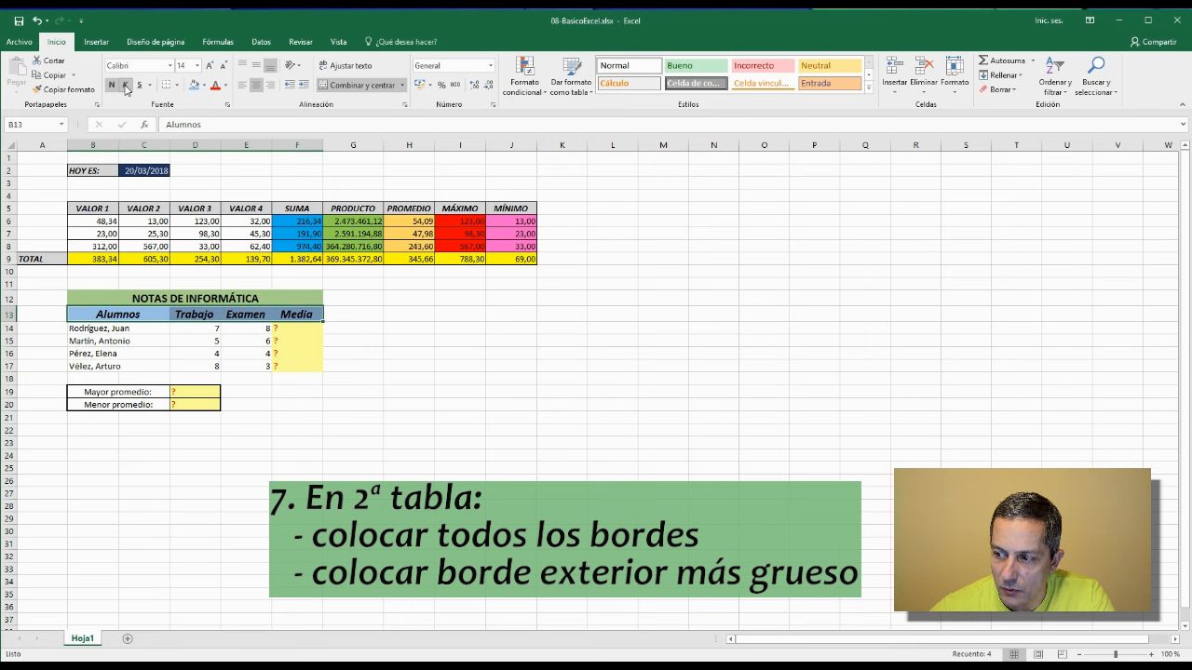
# Apply all borders to the grades table in B12:F17
pyautogui.click(128, 328)
pyautogui.moveTo(82, 298); pyautogui.dragTo(279, 366)
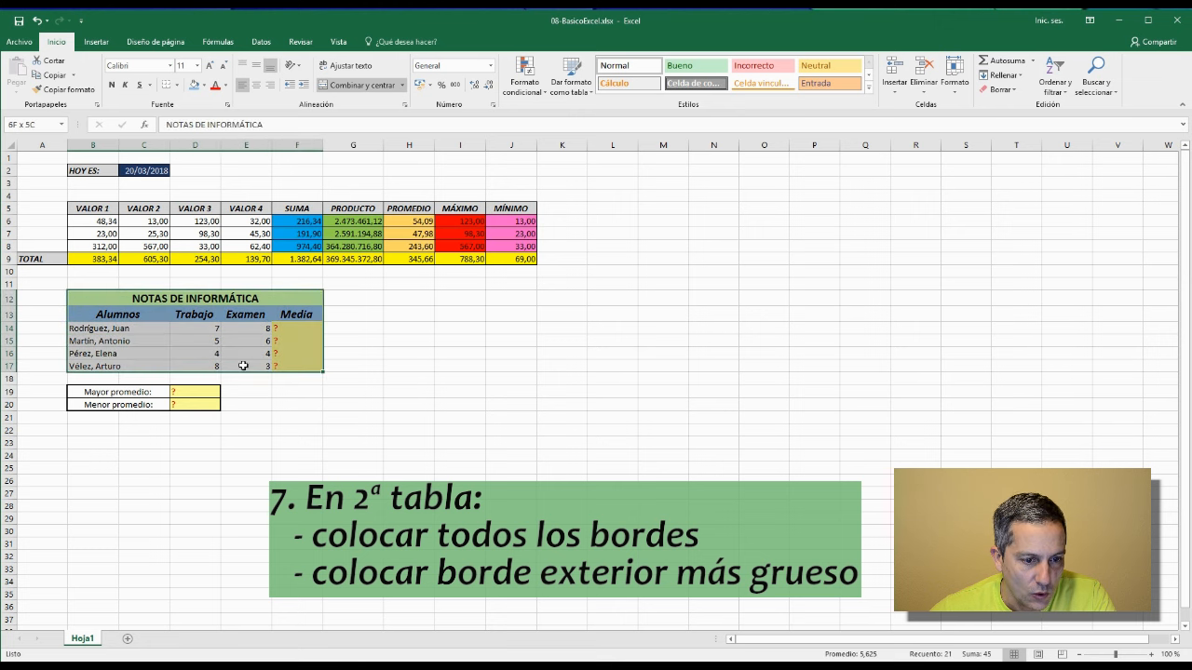
pyautogui.click(177, 85)
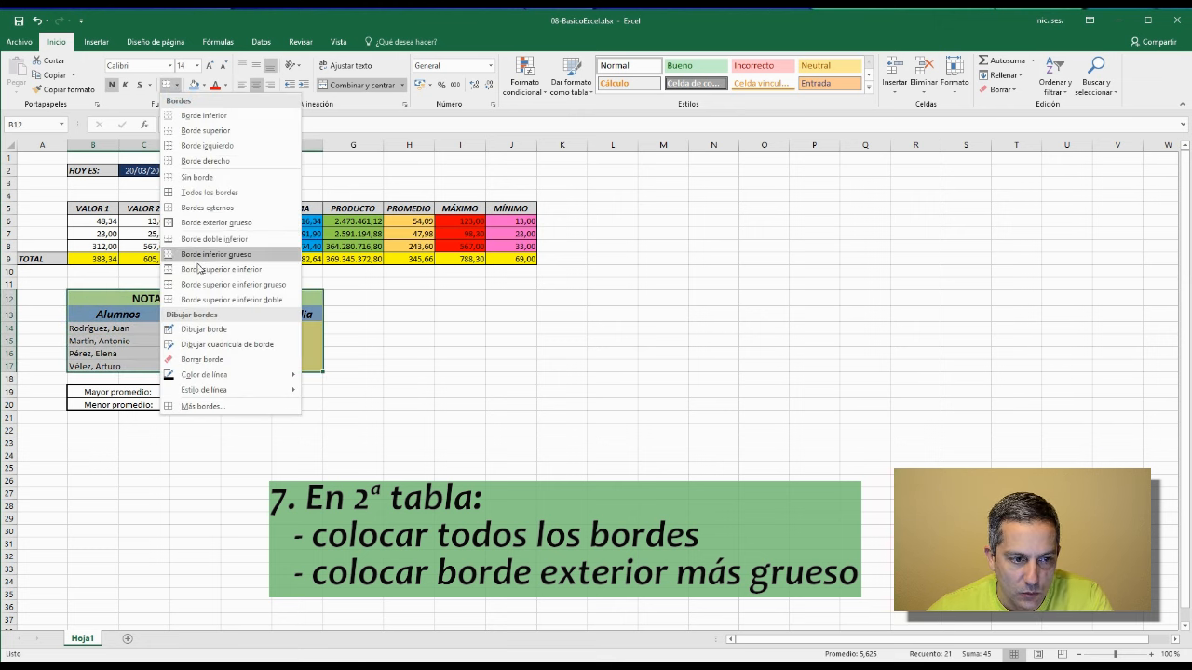
pyautogui.click(201, 192)
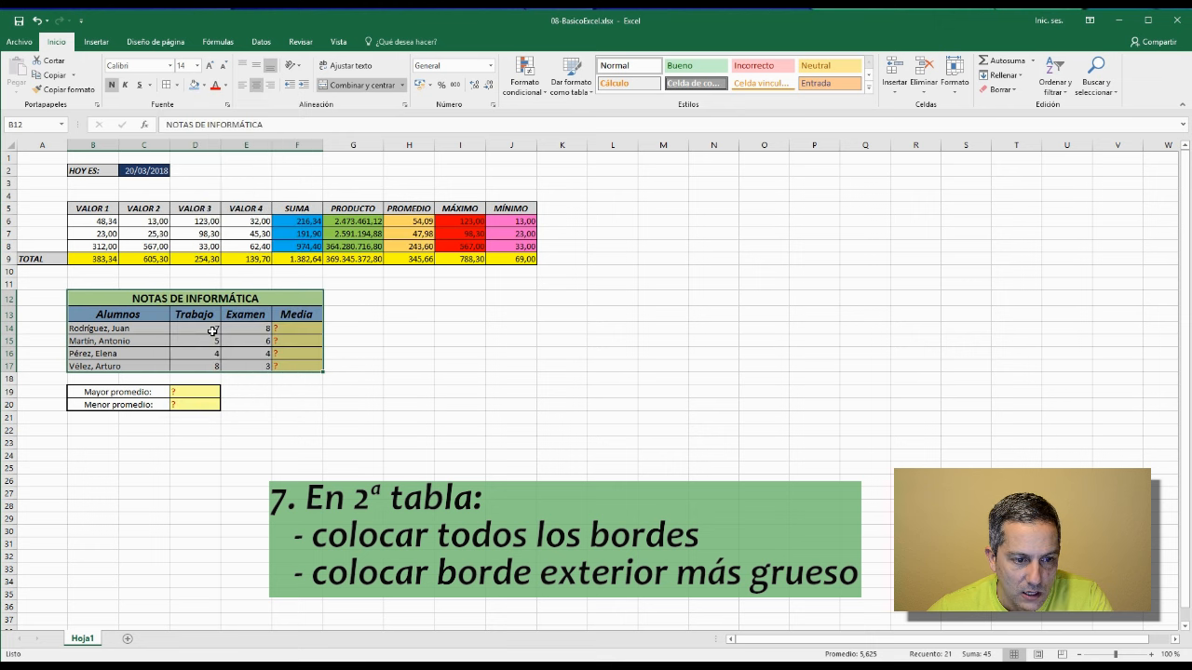
pyautogui.click(391, 317)
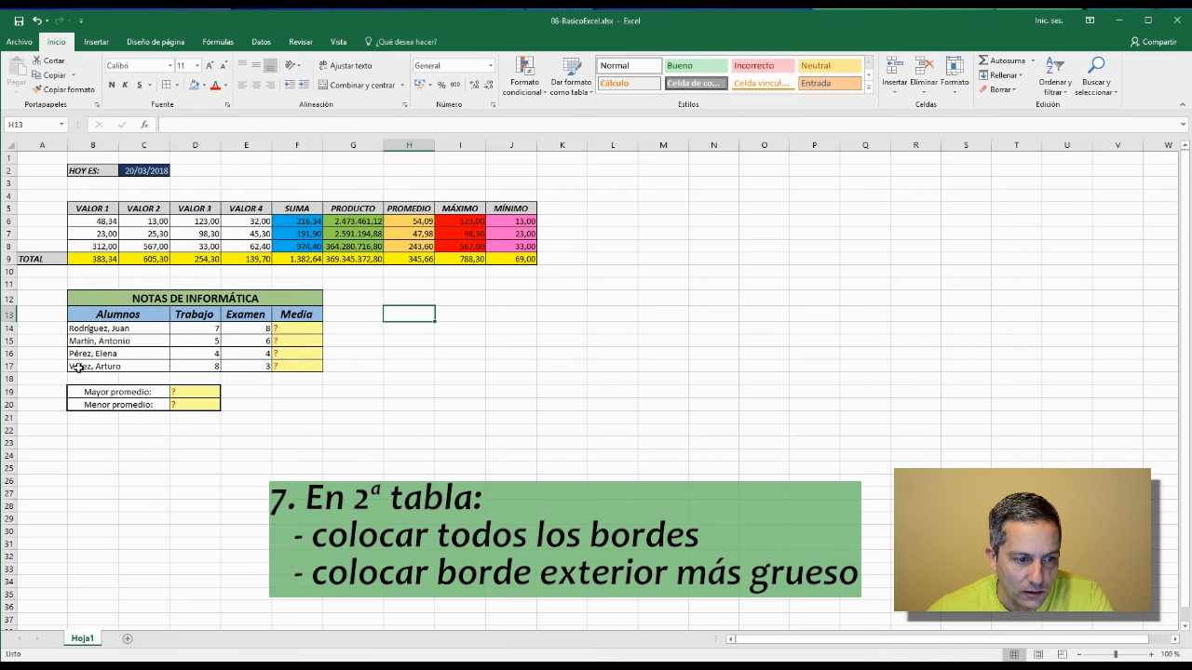
# Add a thick outside border around the grades table in B12:F17
pyautogui.moveTo(80, 298); pyautogui.dragTo(298, 367)
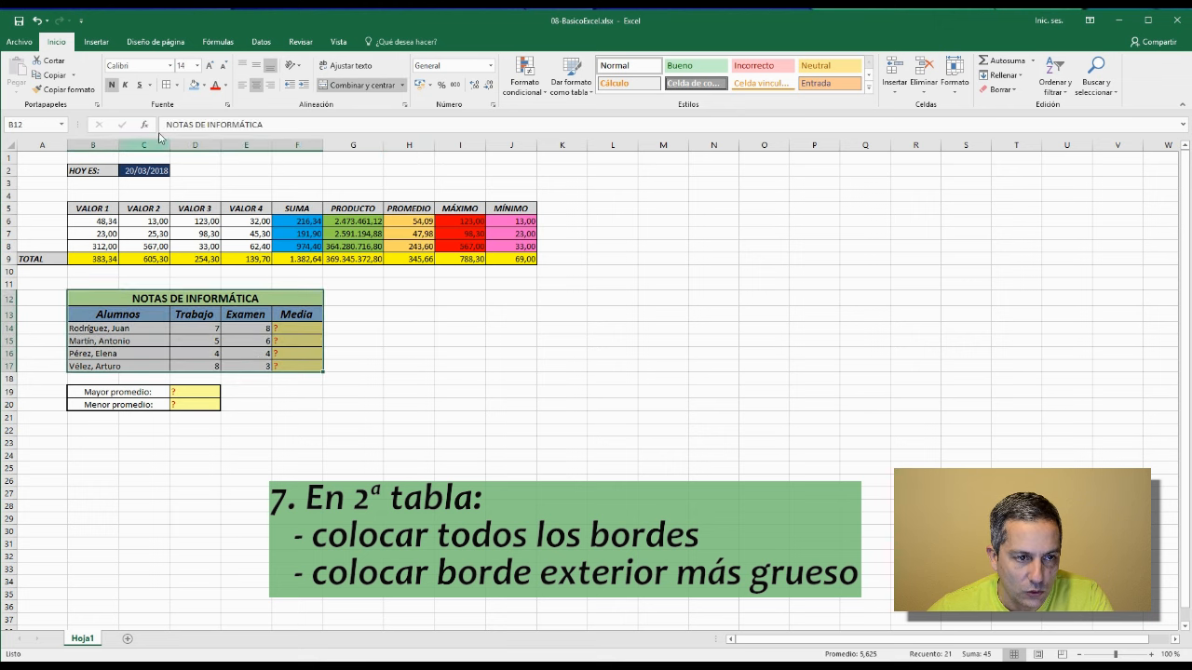
pyautogui.click(177, 84)
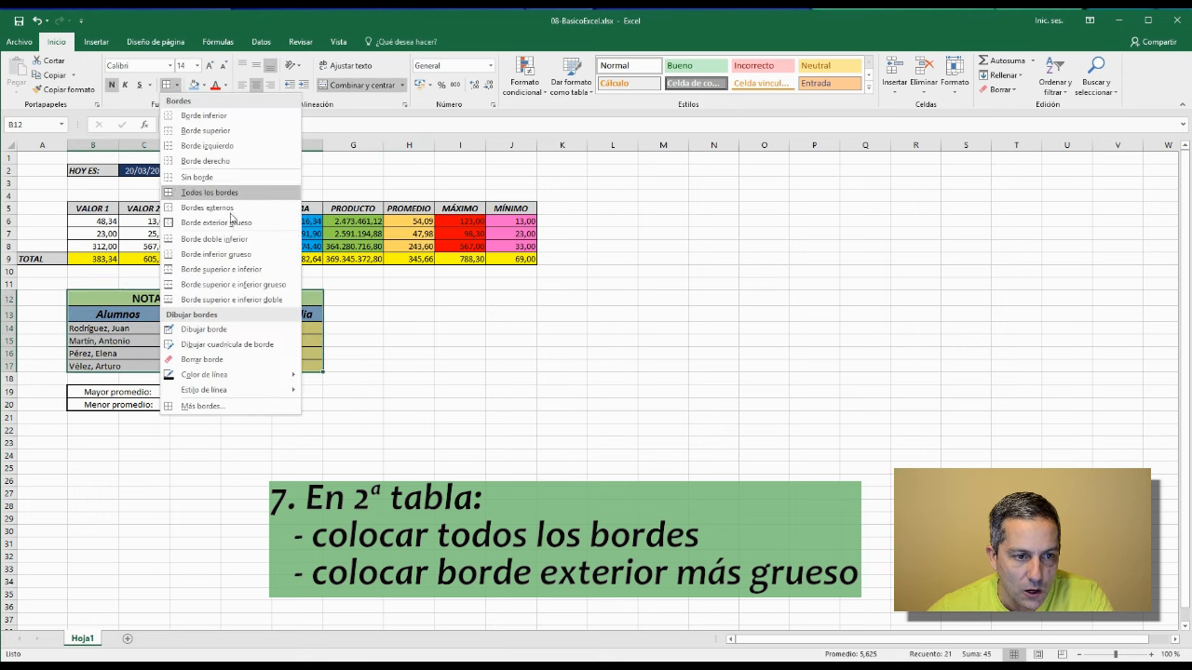
pyautogui.click(228, 224)
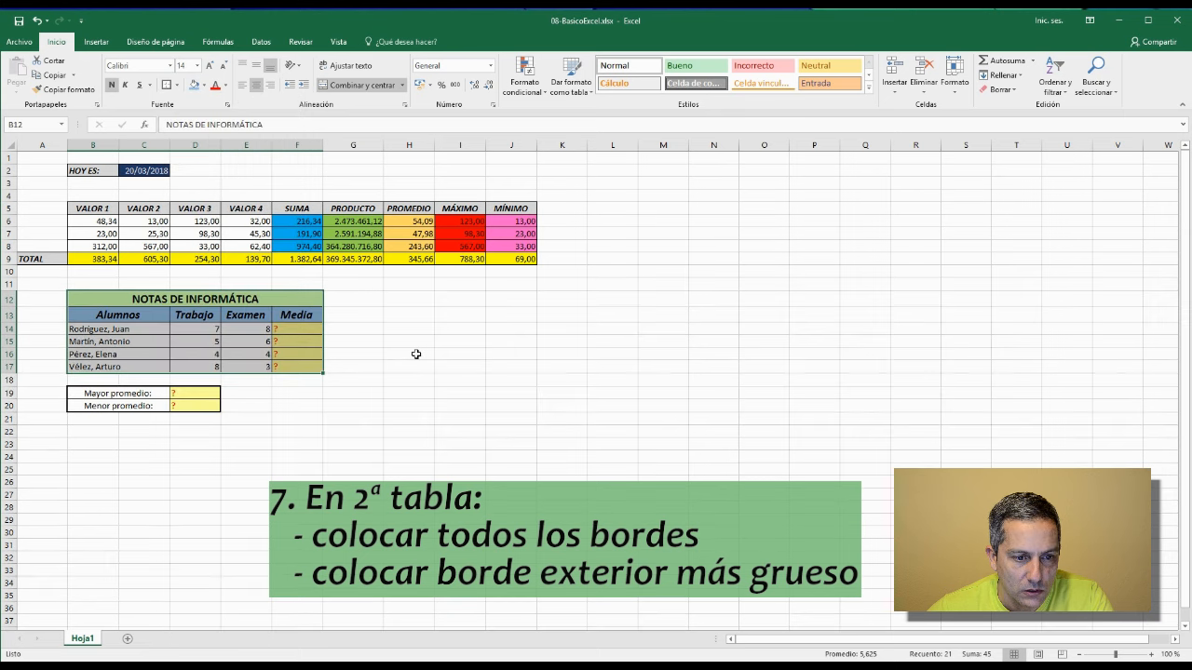
pyautogui.click(424, 365)
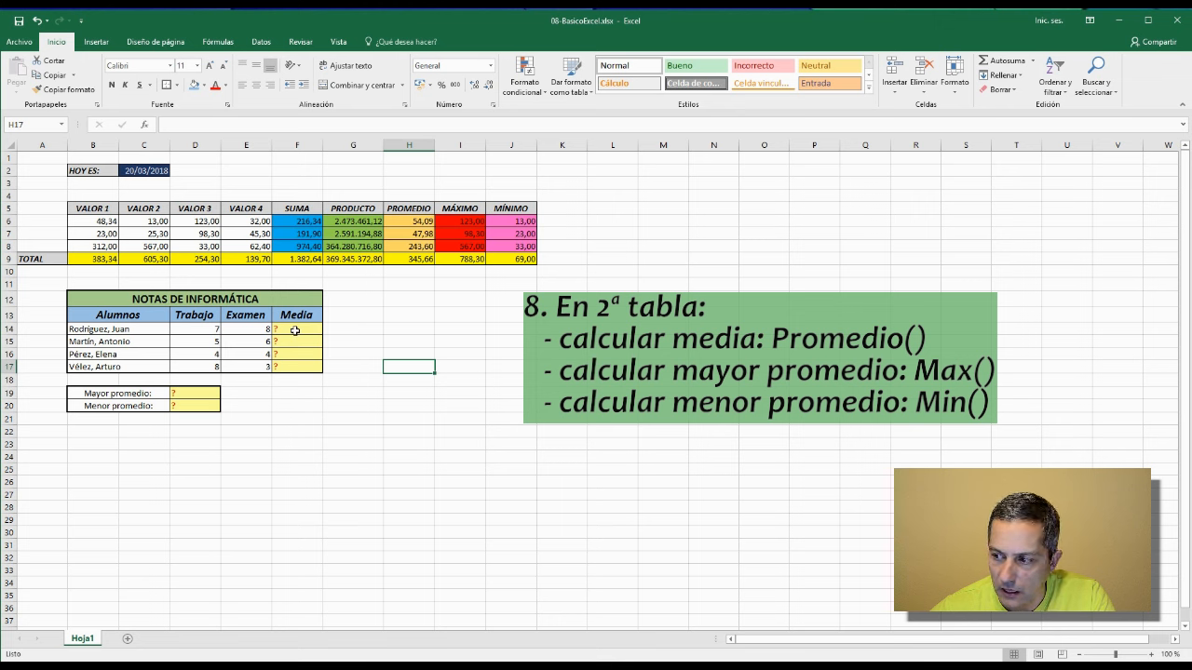
# Enter the formula =PROMEDIO(D14:E14) in cell F14 to average the first student's Trabajo and Examen grades
pyautogui.click(294, 330)
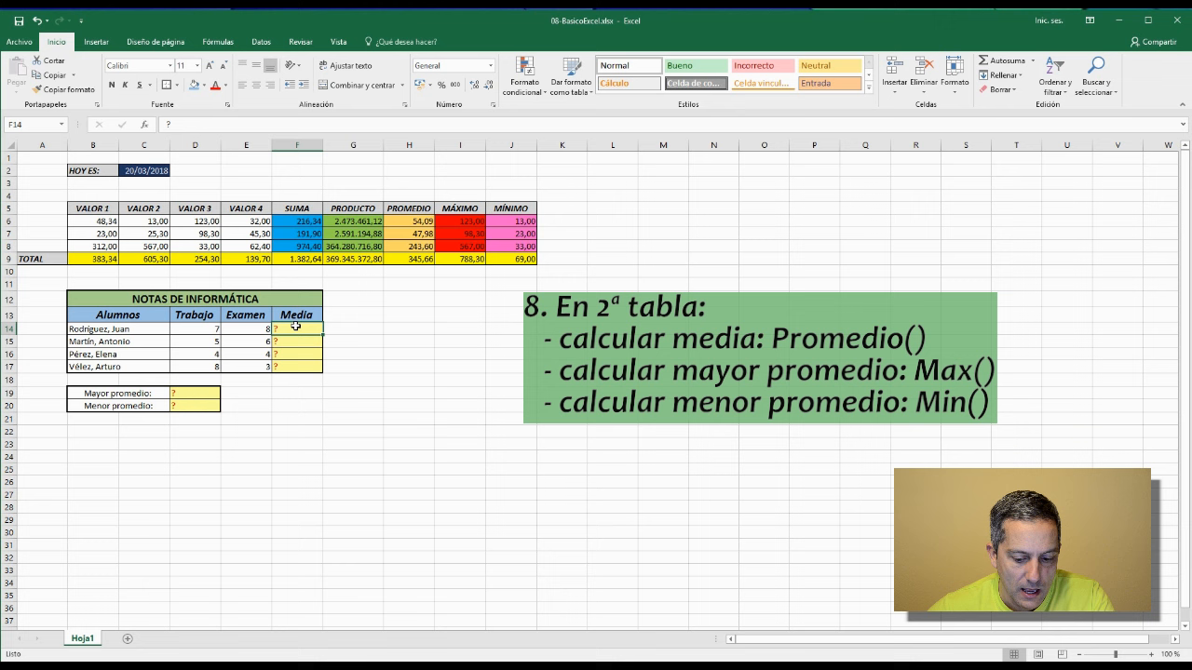
pyautogui.write('=')
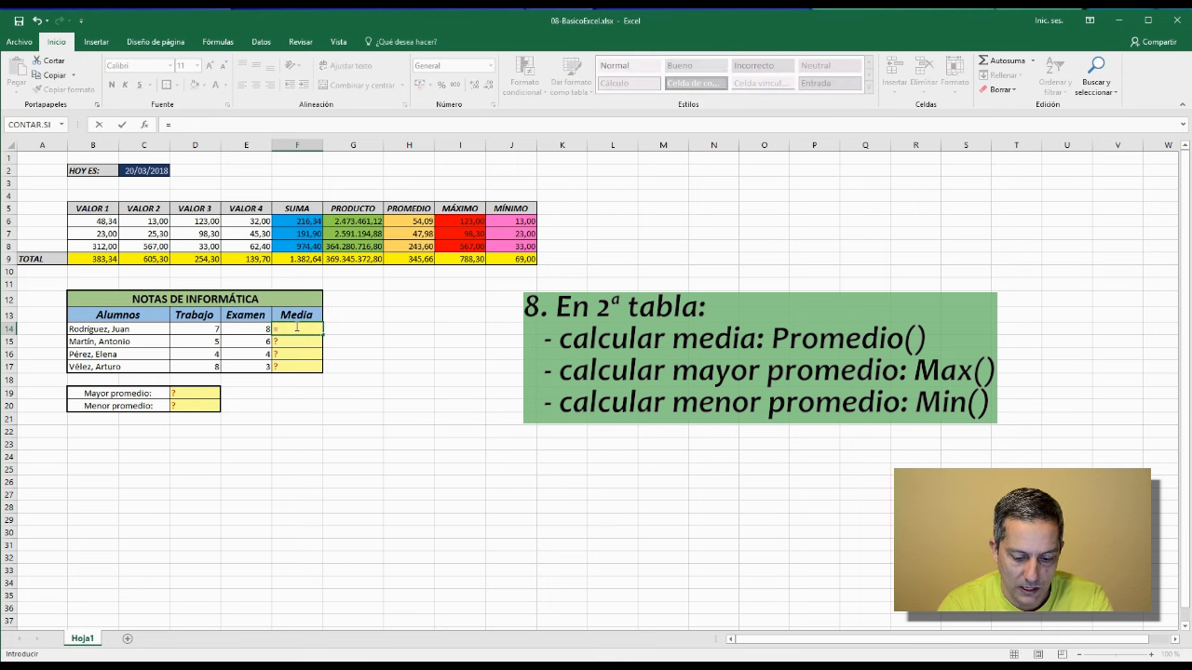
pyautogui.write('promedio')
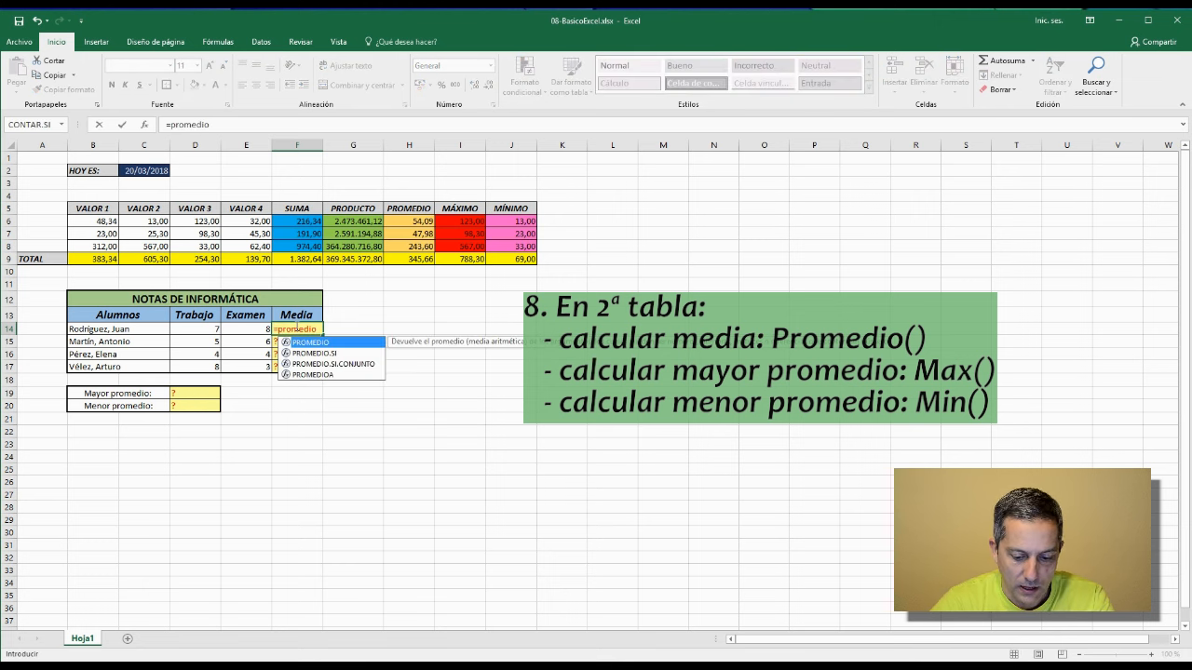
pyautogui.write('(')
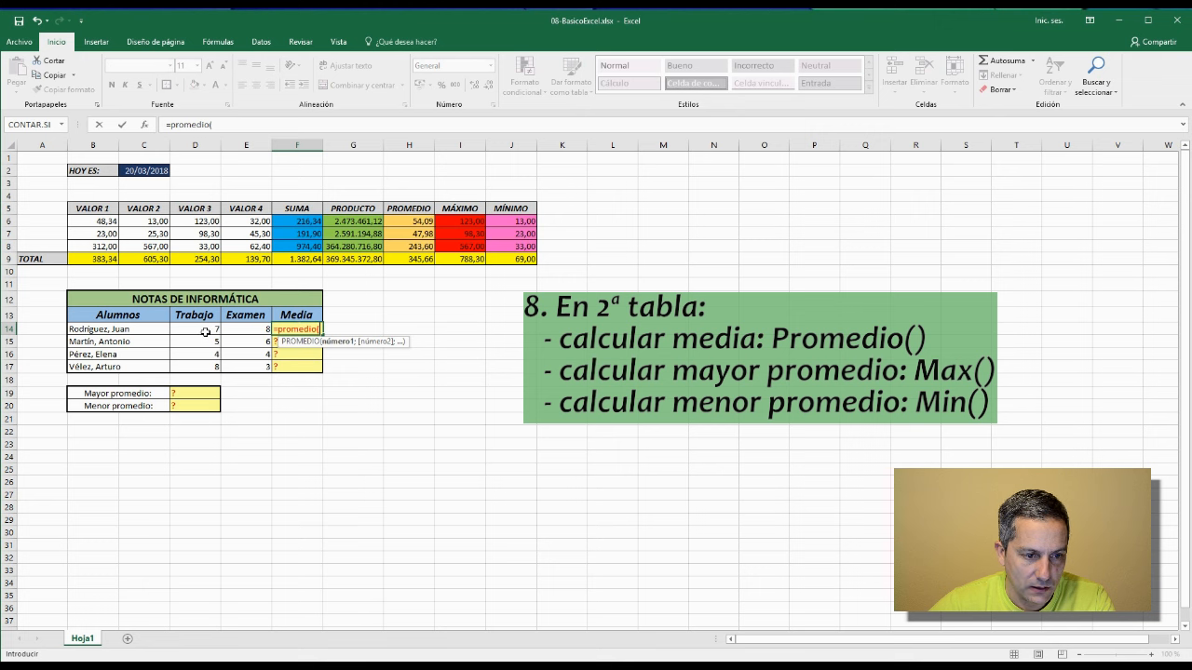
pyautogui.moveTo(205, 330); pyautogui.dragTo(245, 330)
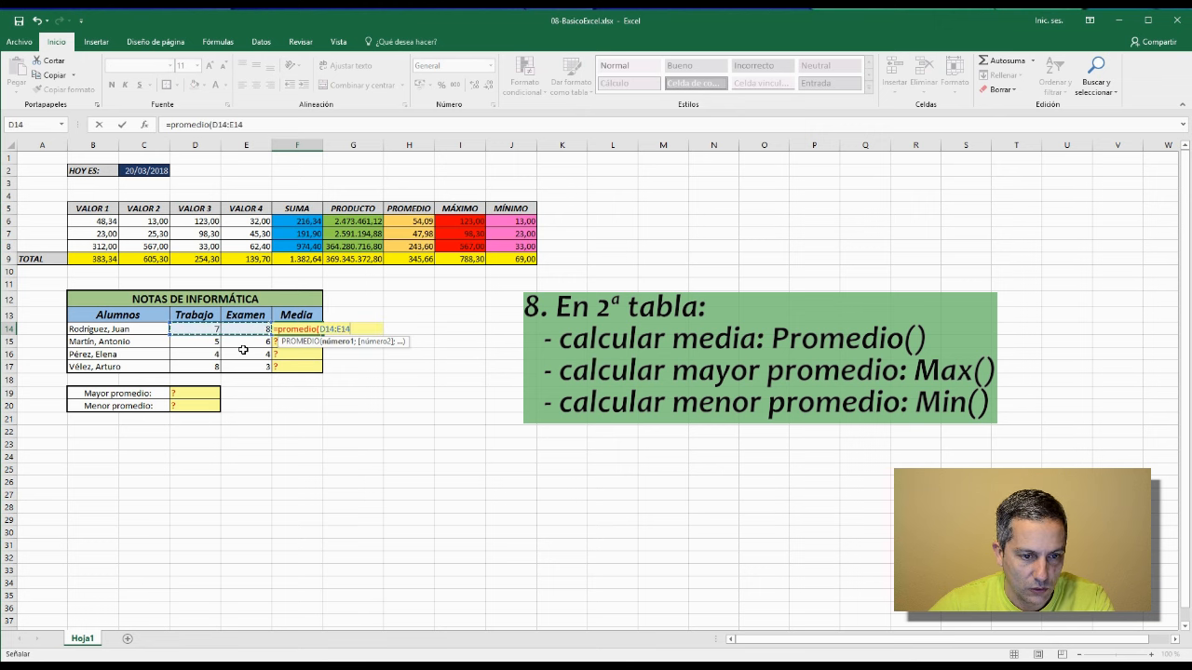
pyautogui.write(')')
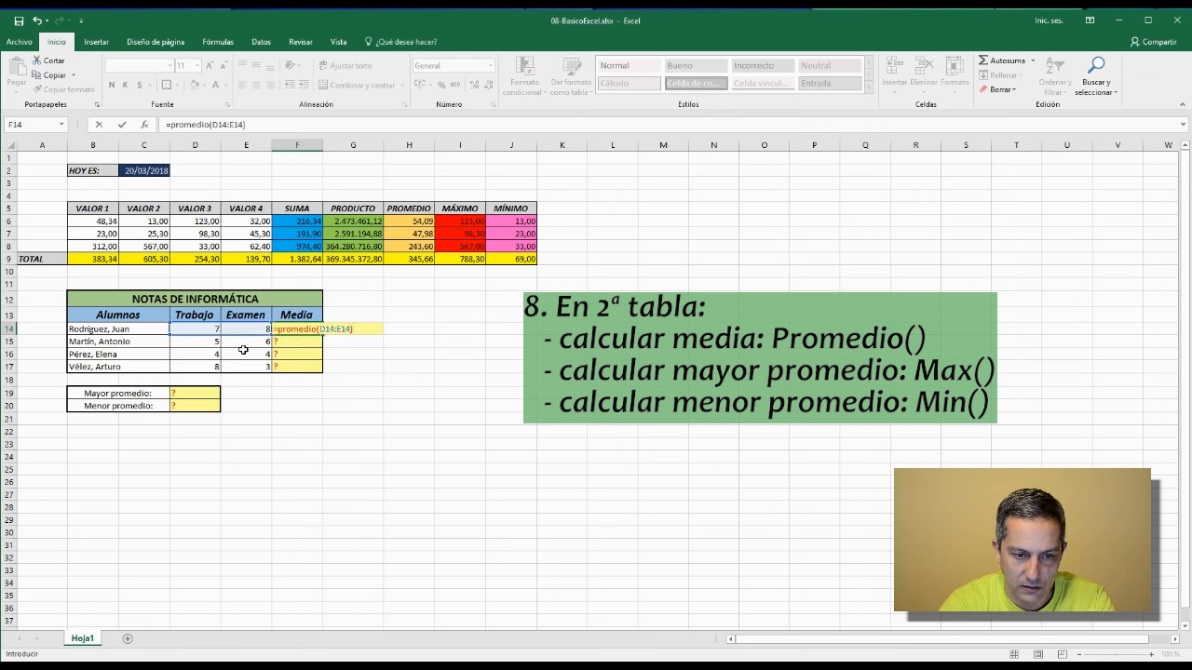
pyautogui.press('Return')
# Fill the average formula from F14 down to F17, using the fill without formatting option
pyautogui.click(307, 332)
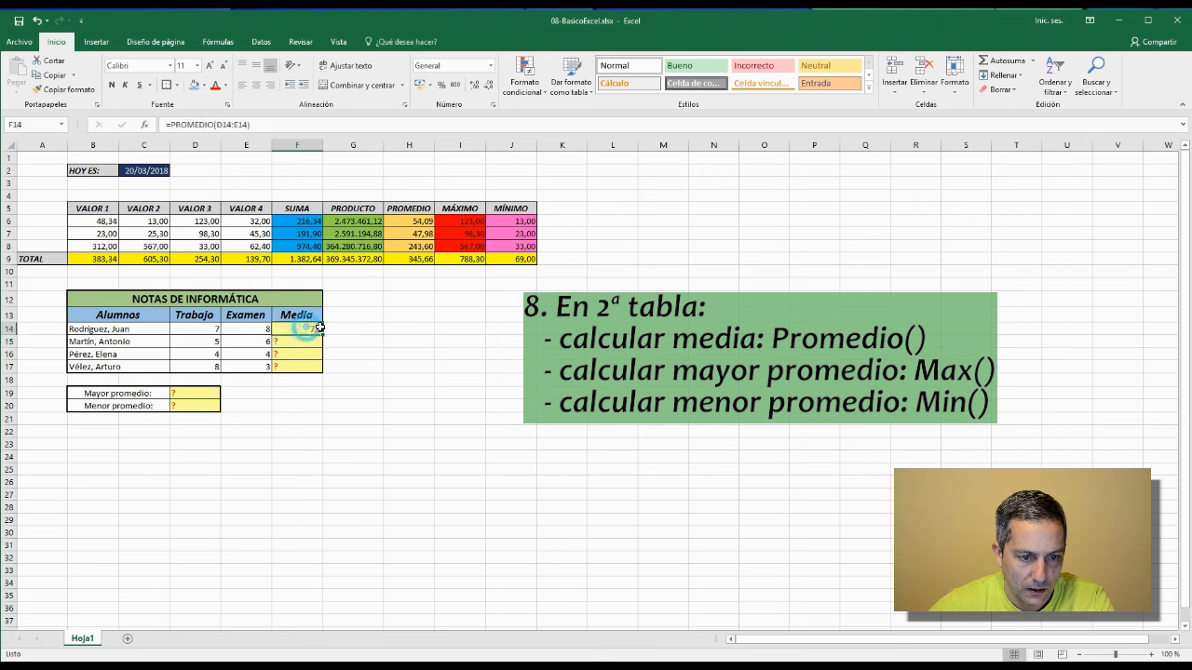
pyautogui.moveTo(324, 335); pyautogui.dragTo(325, 374)
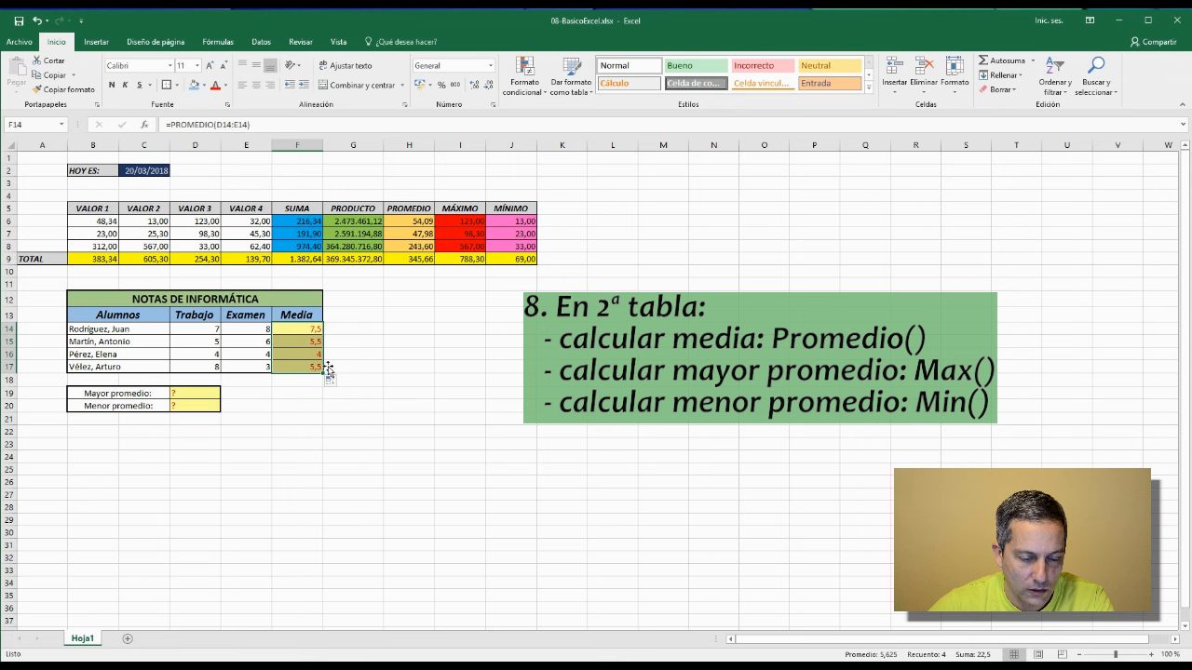
pyautogui.click(365, 355)
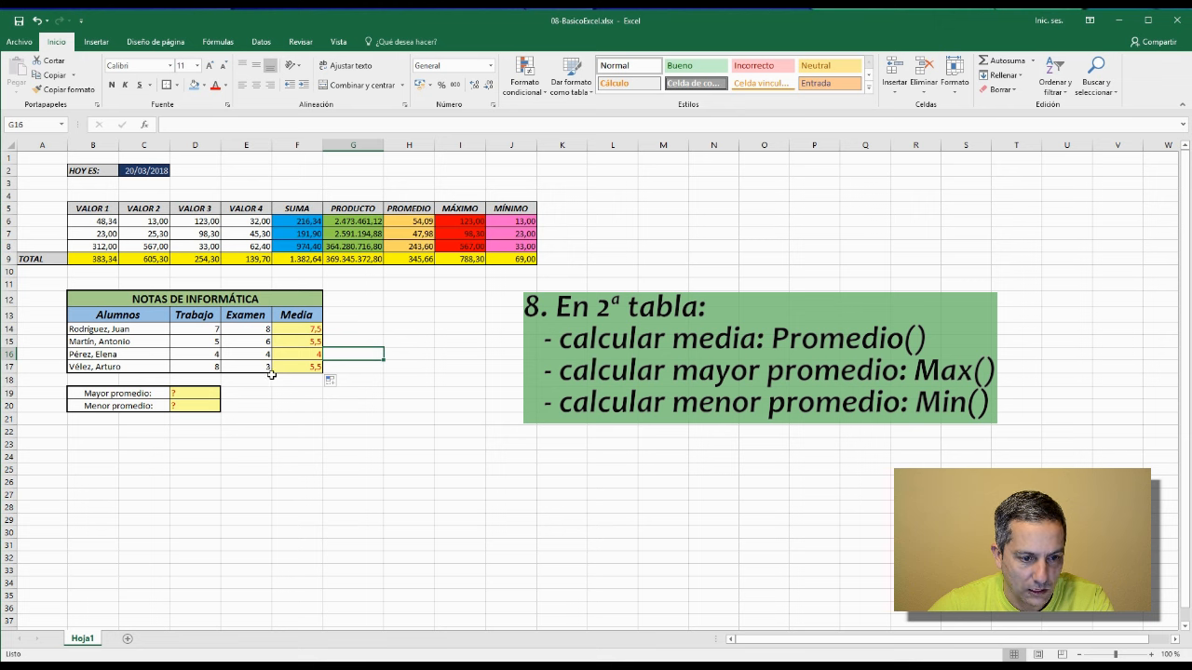
pyautogui.click(342, 385)
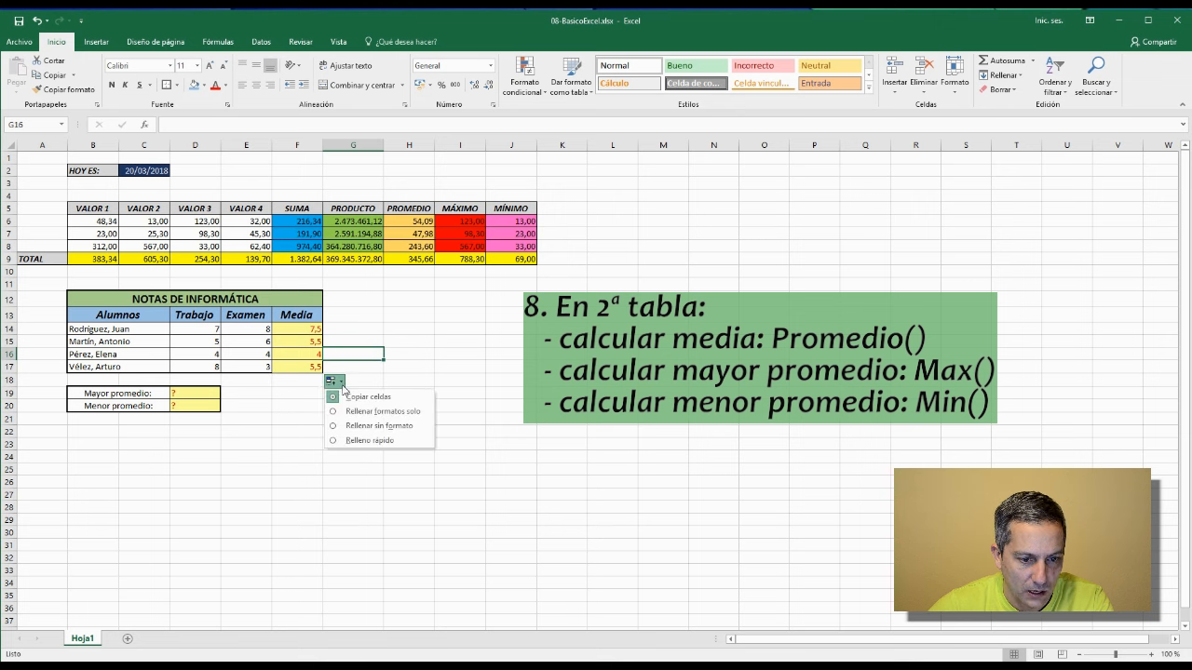
pyautogui.click(367, 430)
pyautogui.click(298, 419)
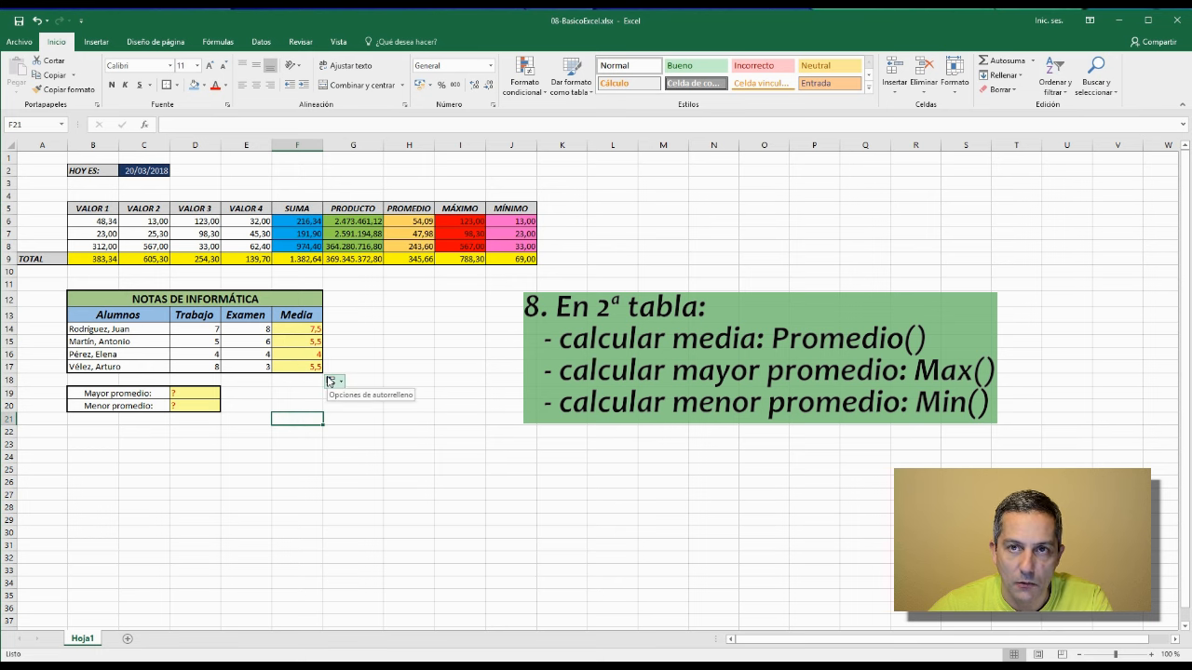
# Enter the formula =MAX(F14:F17) in D19 to calculate the highest average
pyautogui.click(190, 393)
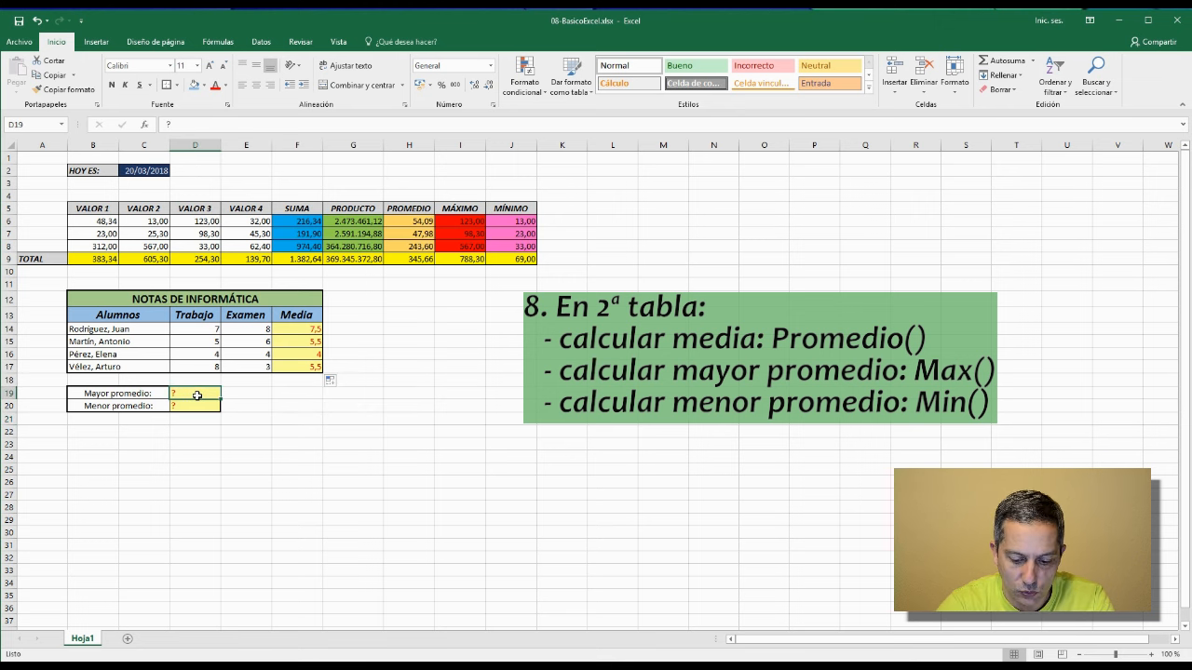
pyautogui.write('=max(')
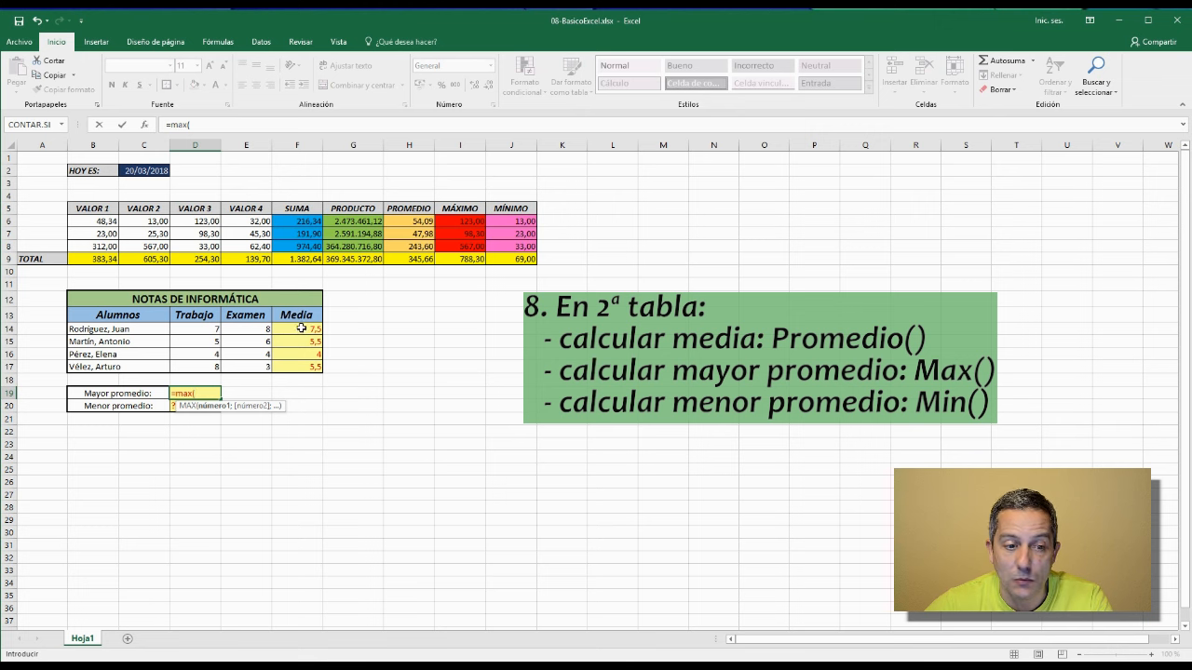
pyautogui.moveTo(297, 331); pyautogui.dragTo(301, 367)
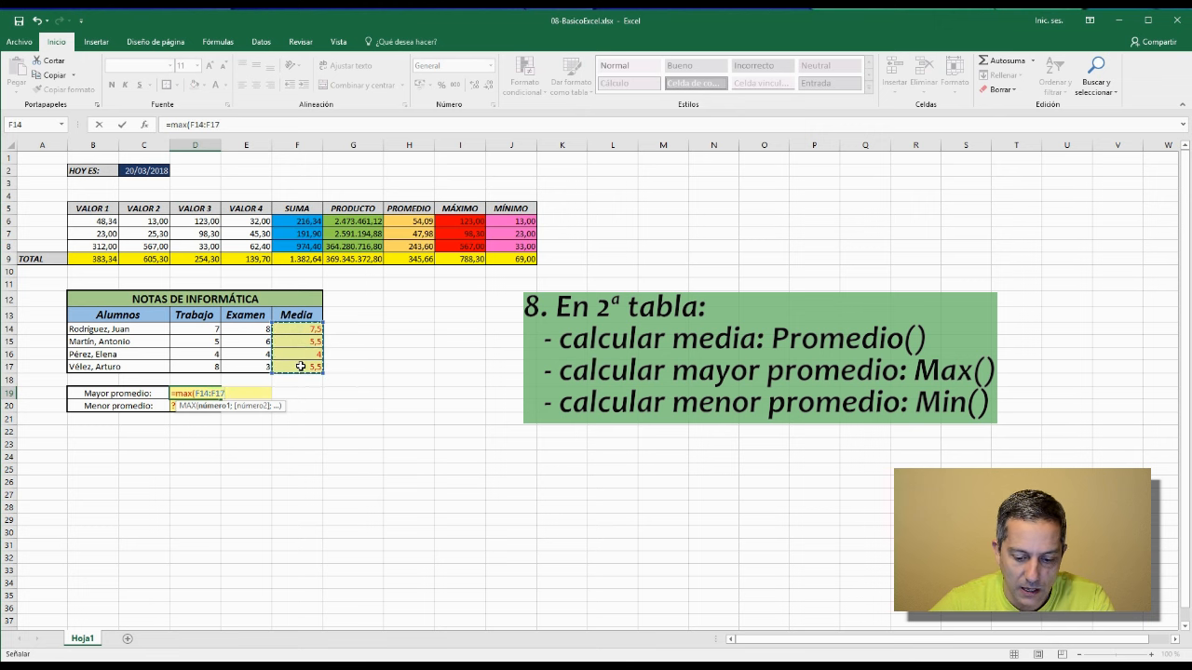
pyautogui.press('Return')
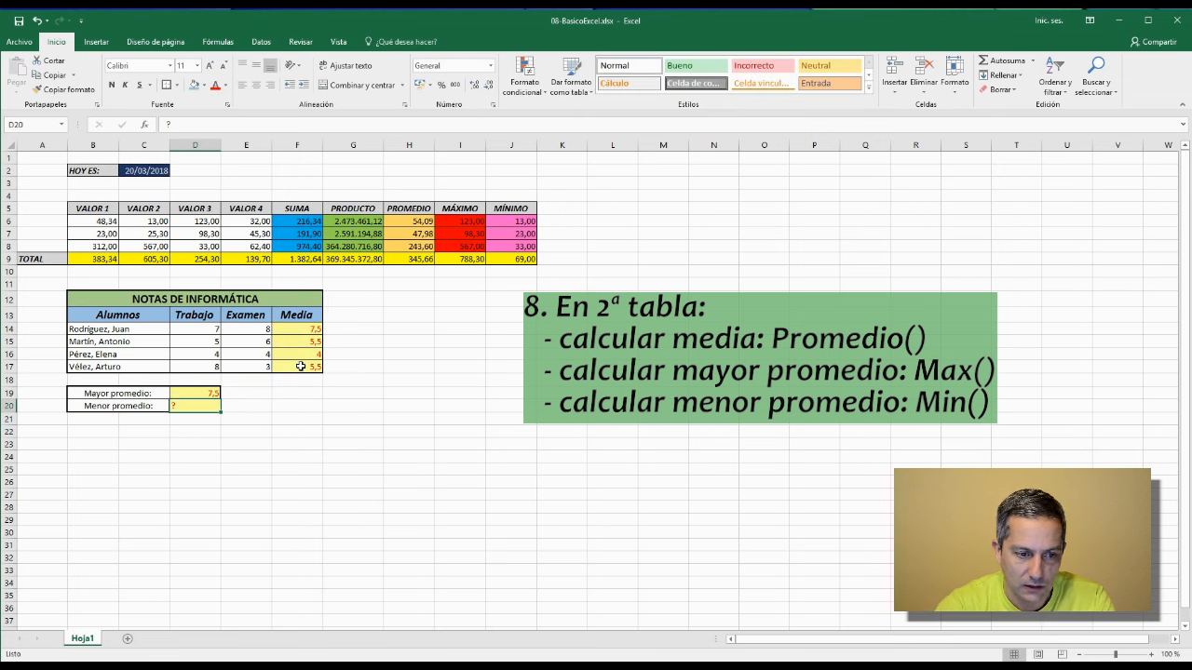
# Enter the formula =MIN(F14:F17) in D20 to calculate the lowest average
pyautogui.doubleClick(199, 406)
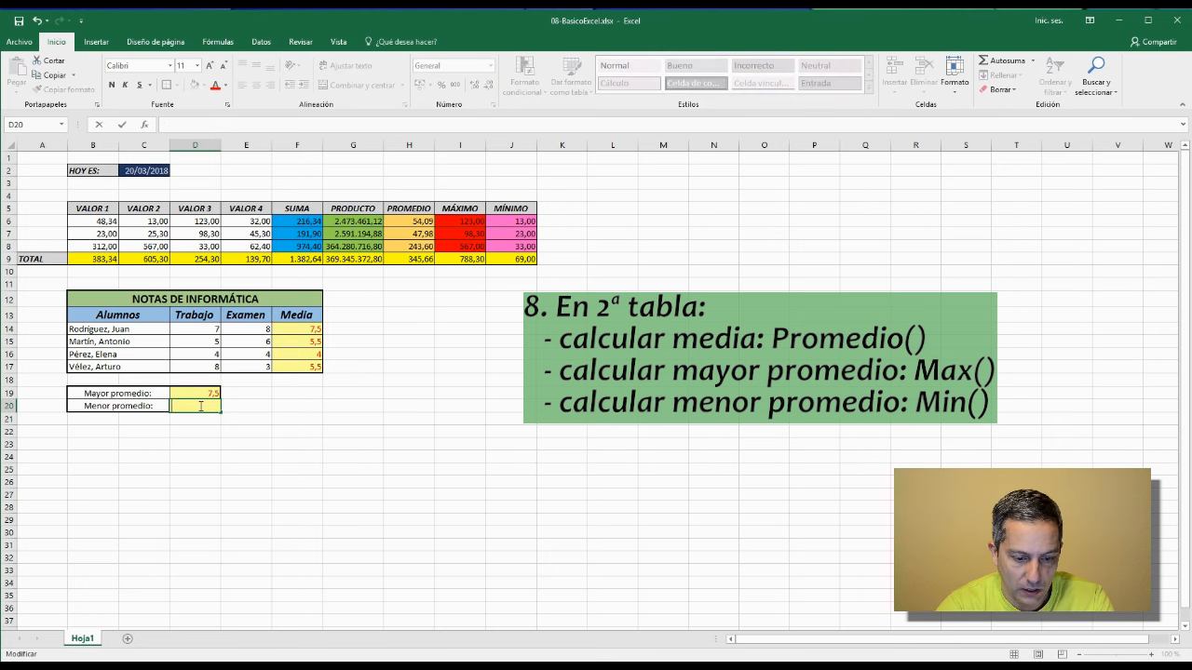
pyautogui.write('=')
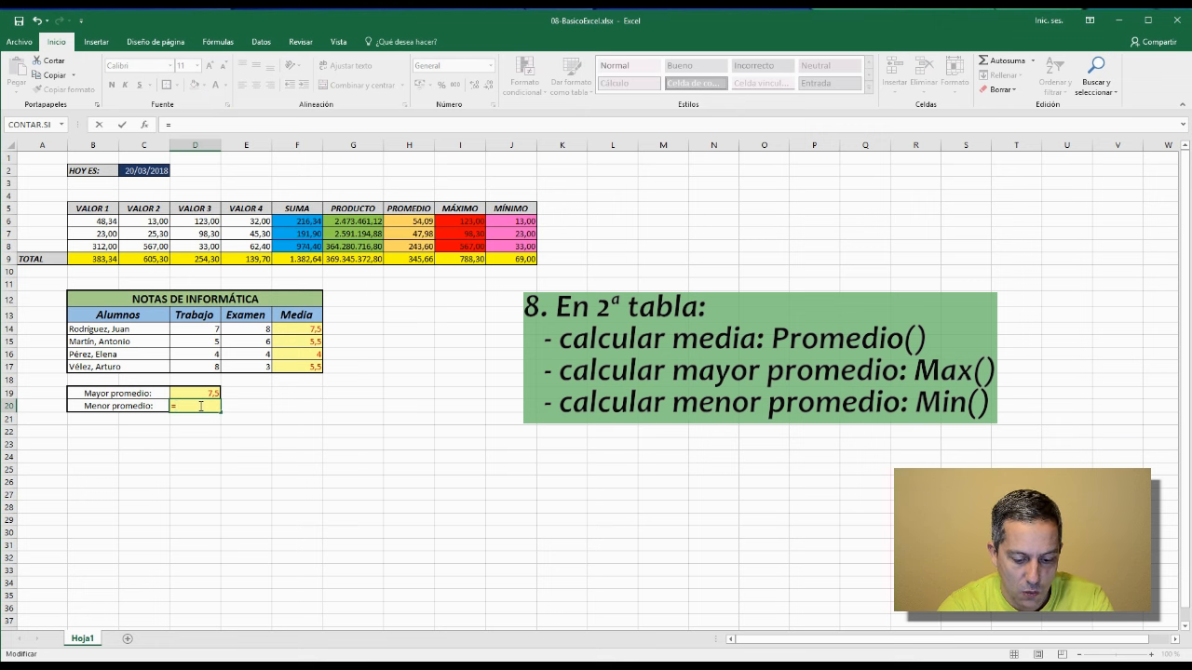
pyautogui.write('min(')
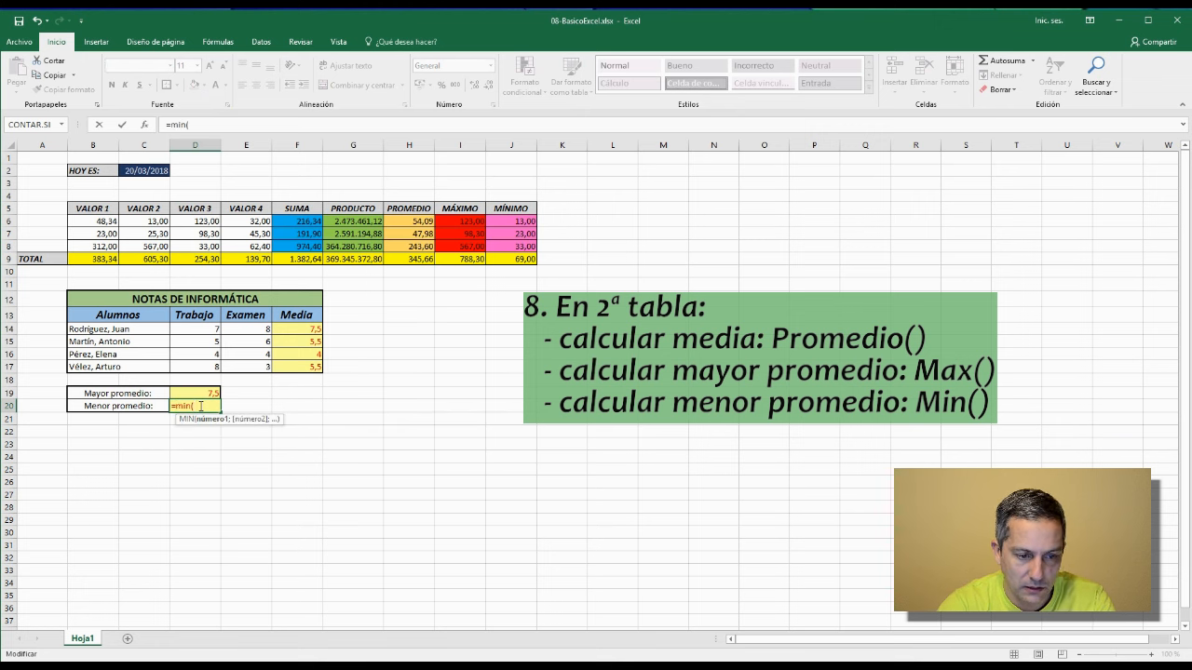
pyautogui.click(301, 330)
pyautogui.moveTo(302, 330); pyautogui.dragTo(296, 367)
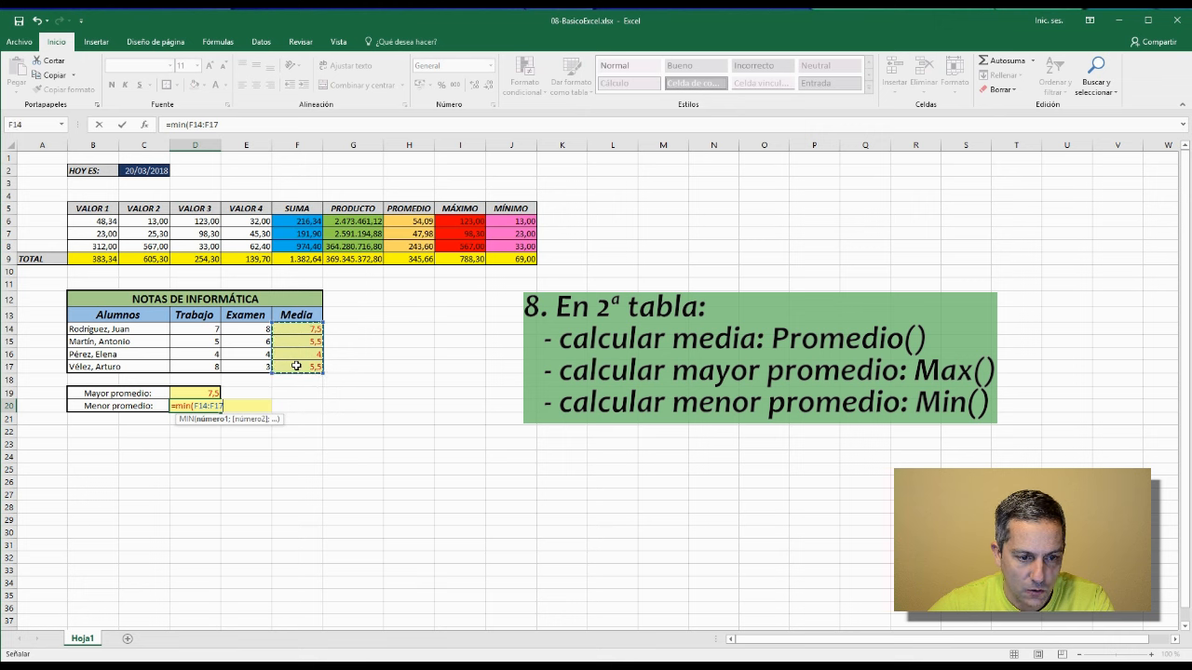
pyautogui.hotkey('ctrl', 'Return')
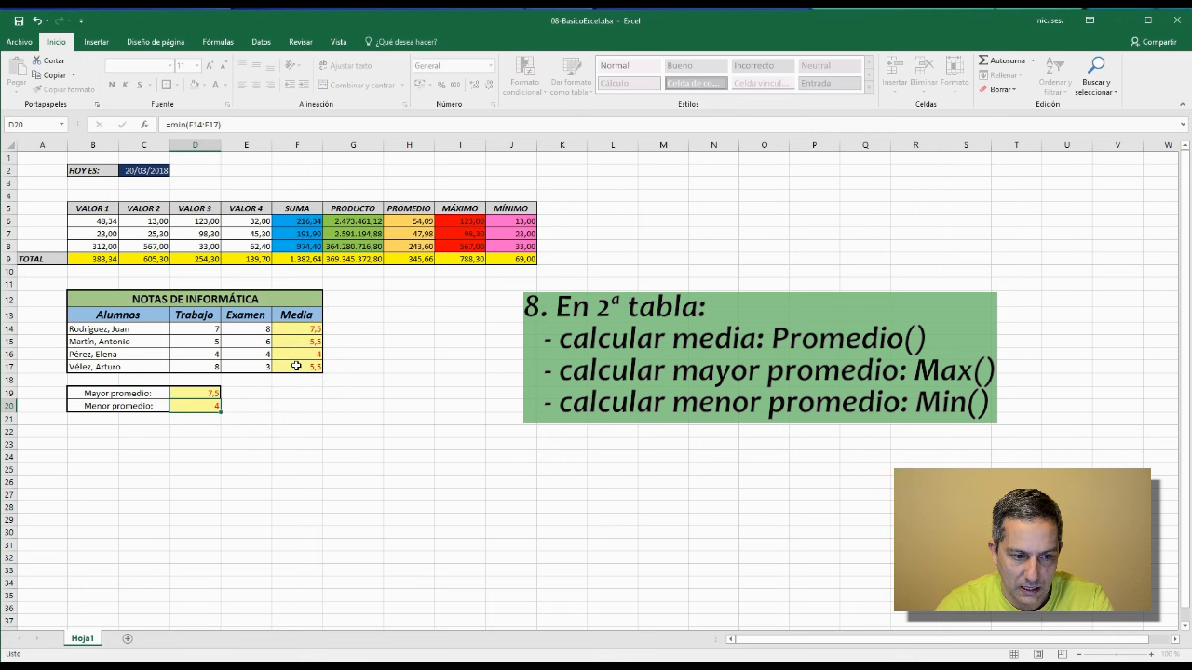
pyautogui.press('Return')
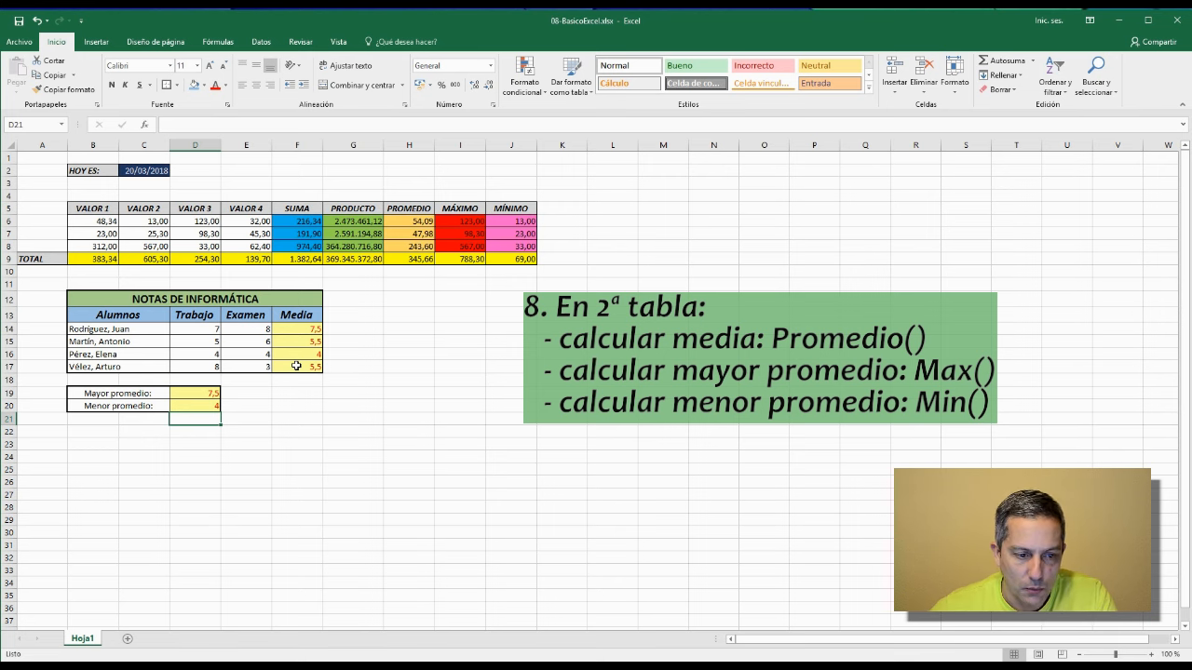
pyautogui.click(367, 522)
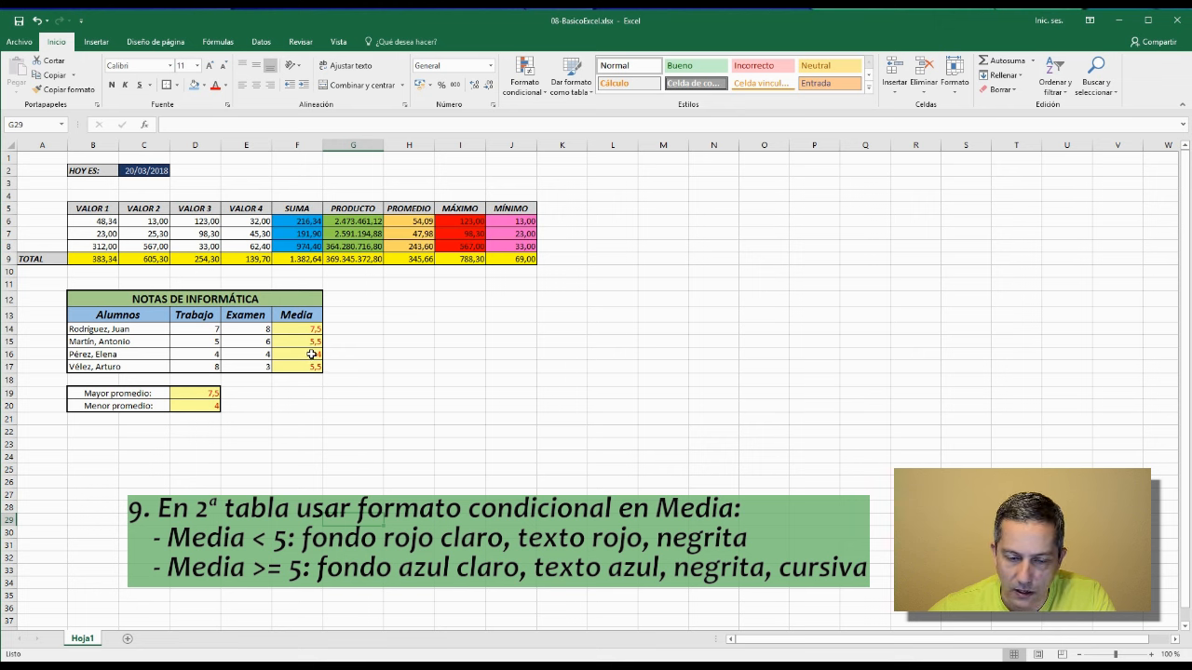
# Start a new conditional formatting rule for the Media cells F14:F17 that formats only cells containing a specified value
pyautogui.moveTo(305, 330); pyautogui.dragTo(305, 365)
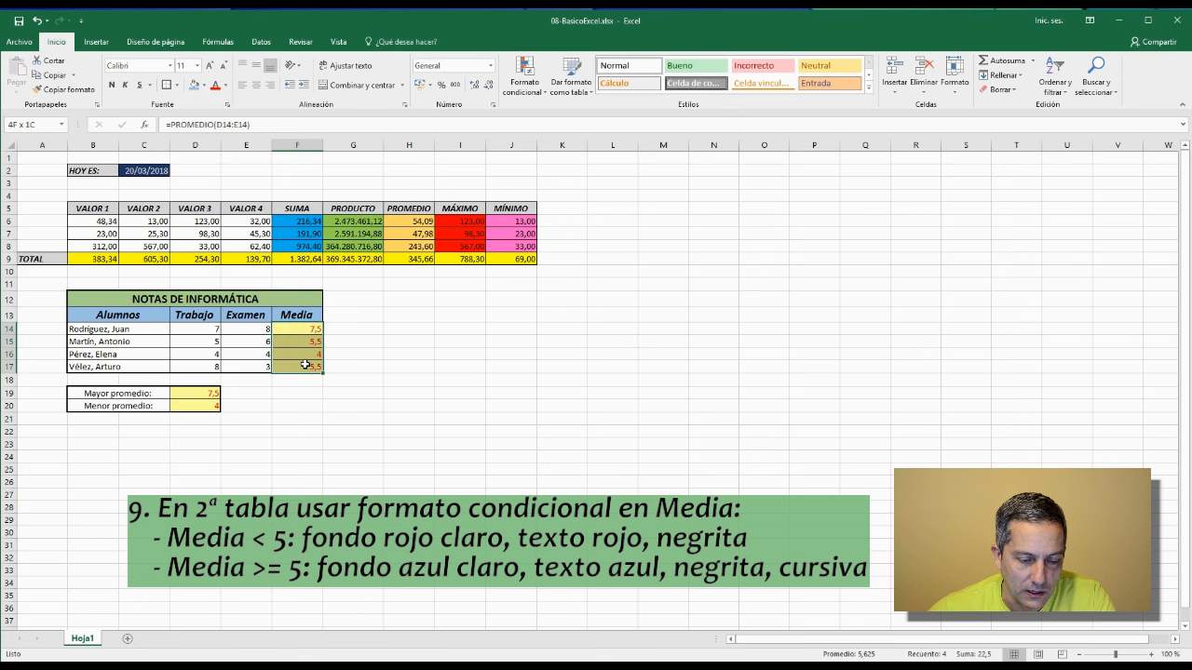
pyautogui.click(367, 341)
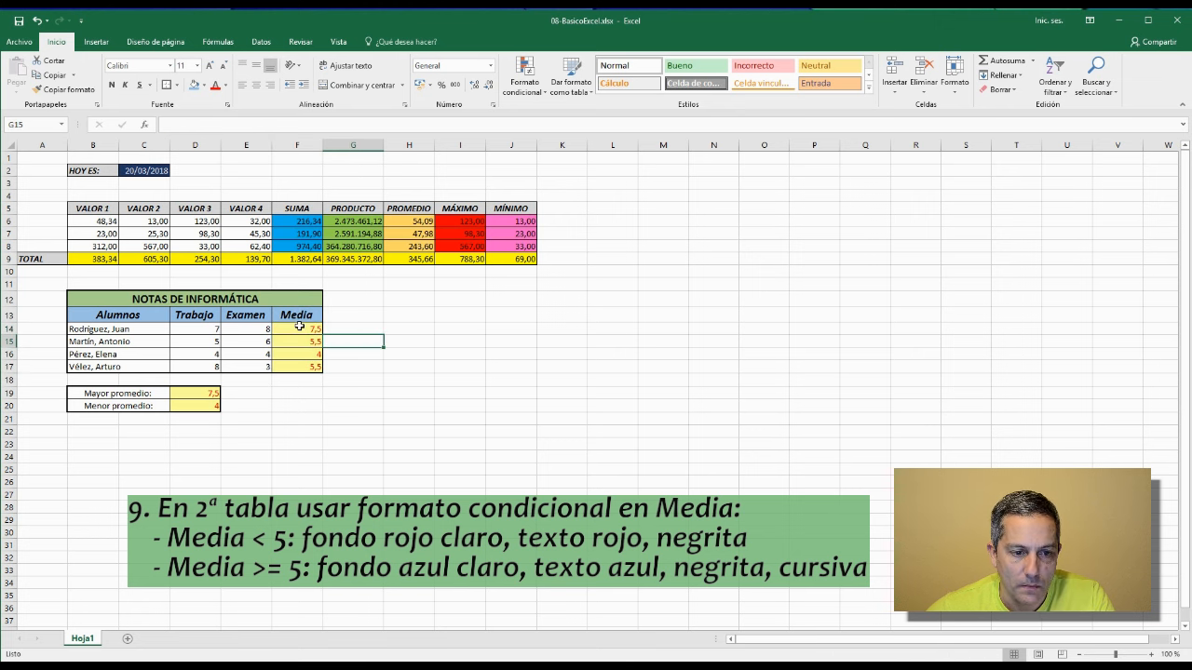
pyautogui.moveTo(300, 329); pyautogui.dragTo(300, 366)
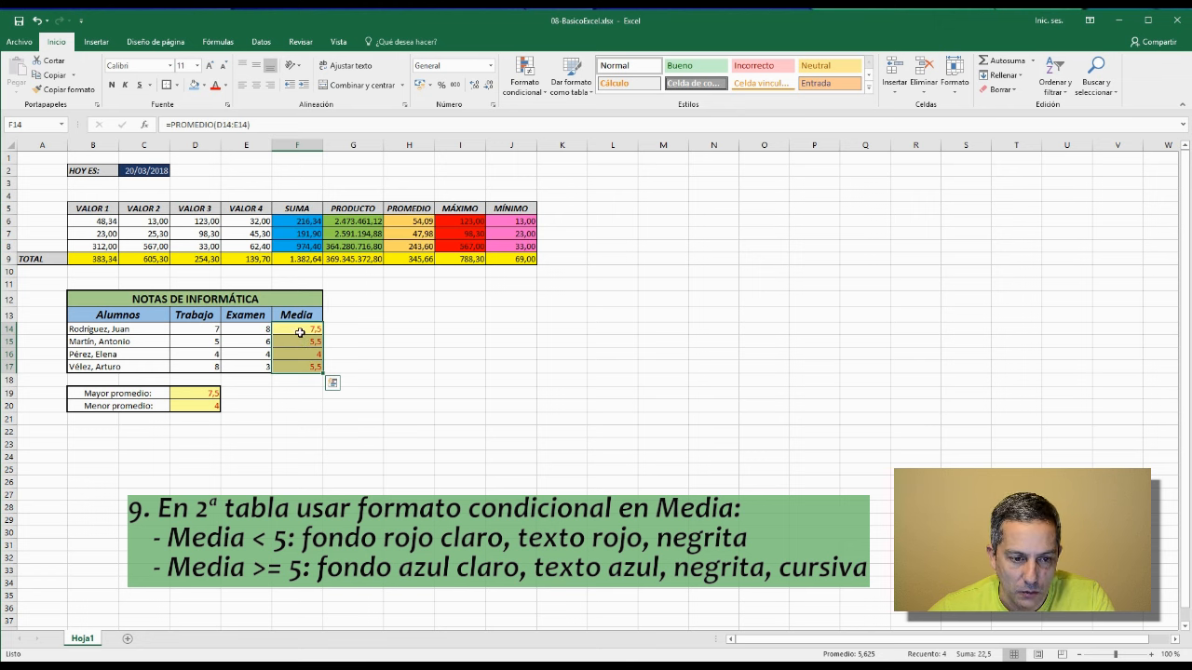
pyautogui.click(299, 350)
pyautogui.moveTo(301, 330); pyautogui.dragTo(305, 365)
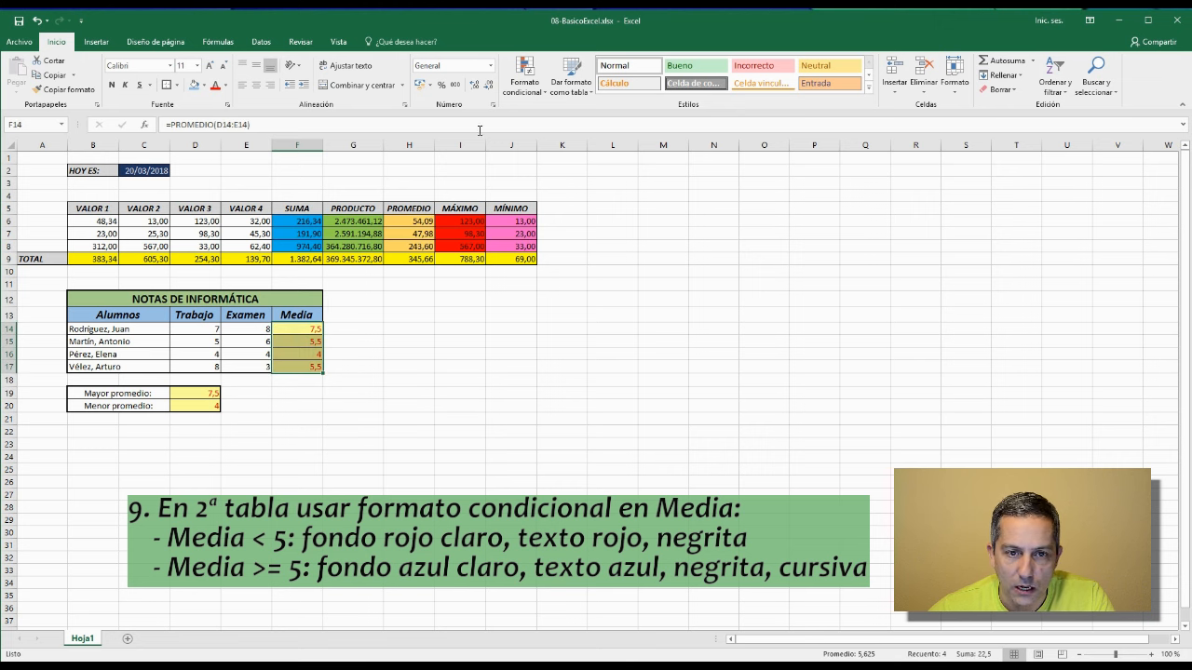
pyautogui.click(545, 93)
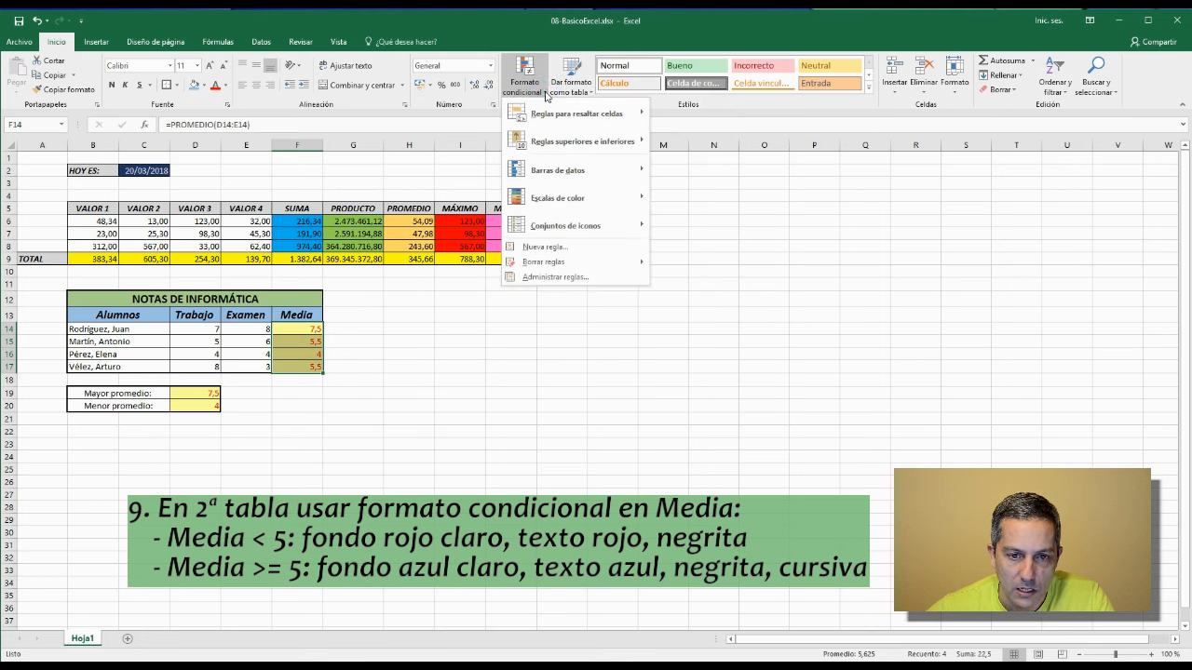
pyautogui.click(557, 280)
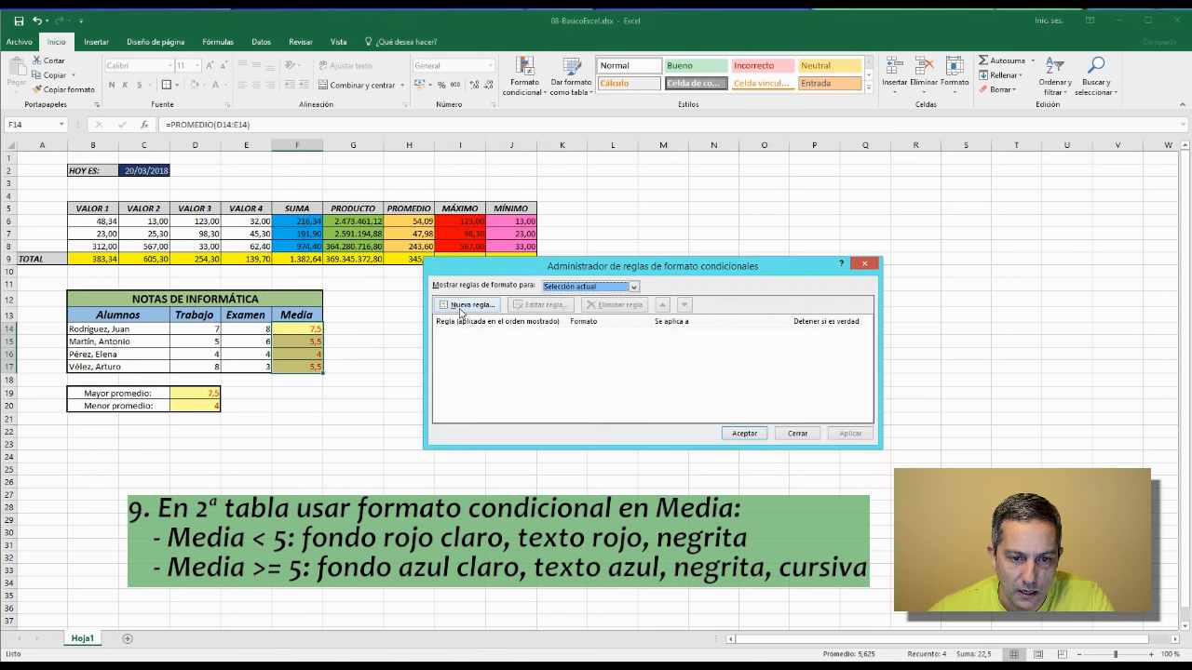
pyautogui.click(470, 308)
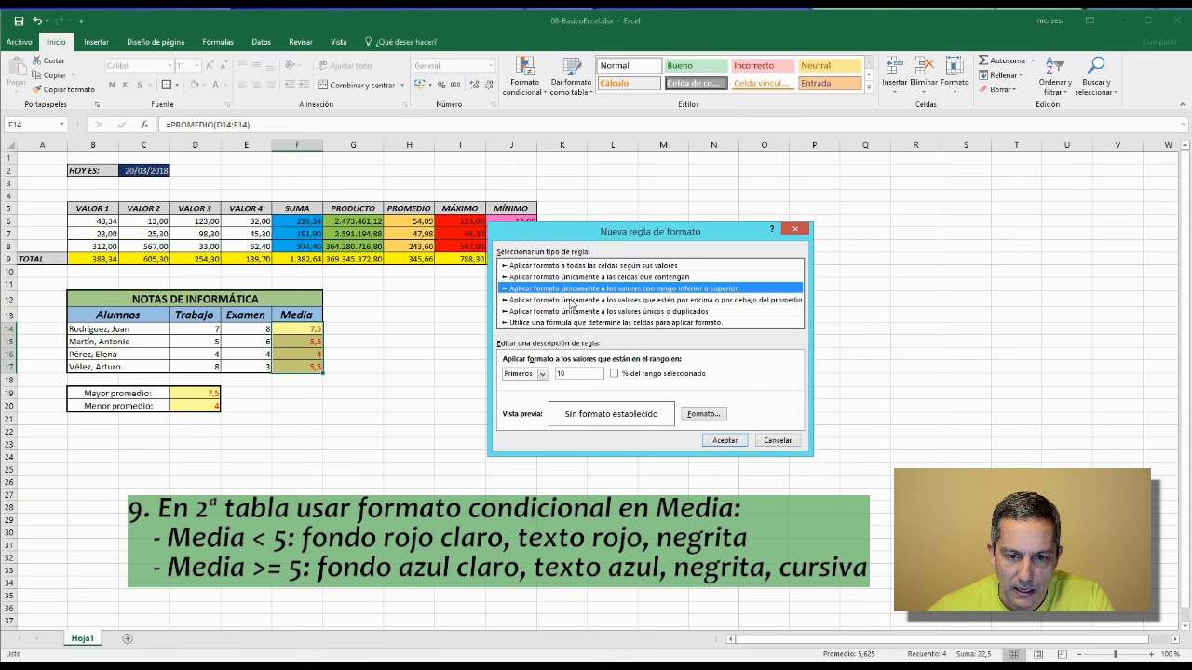
pyautogui.click(571, 300)
pyautogui.click(570, 277)
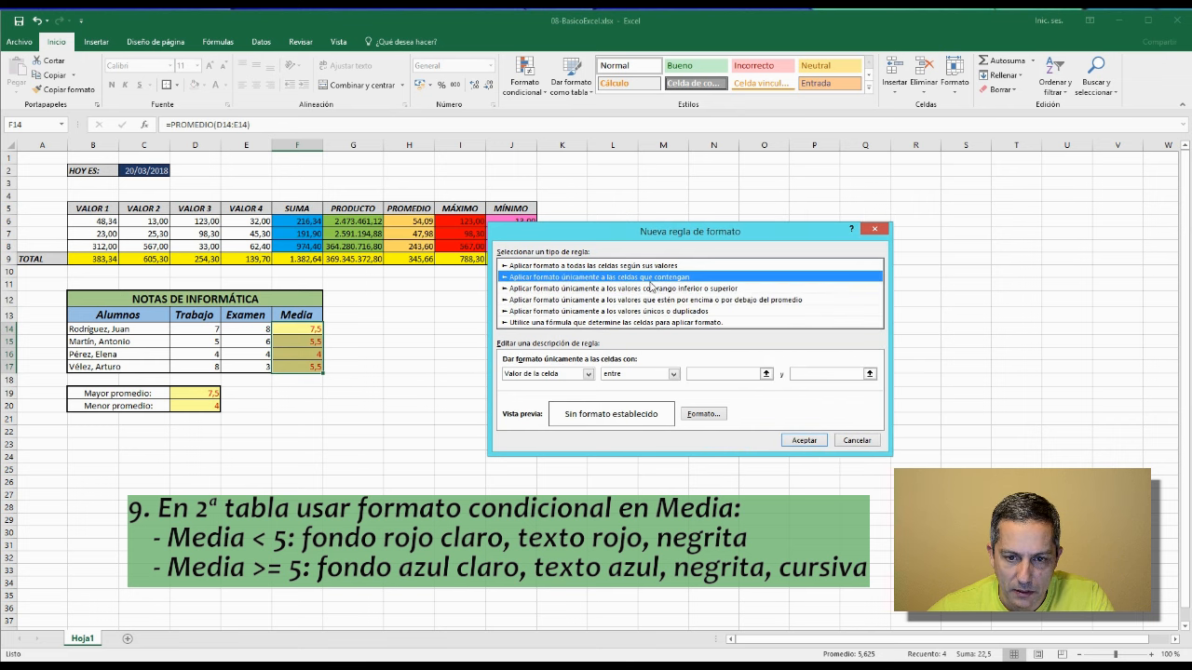
# Set the rule's condition to cell values less than (menor que) 5 and open its format settings
pyautogui.click(588, 376)
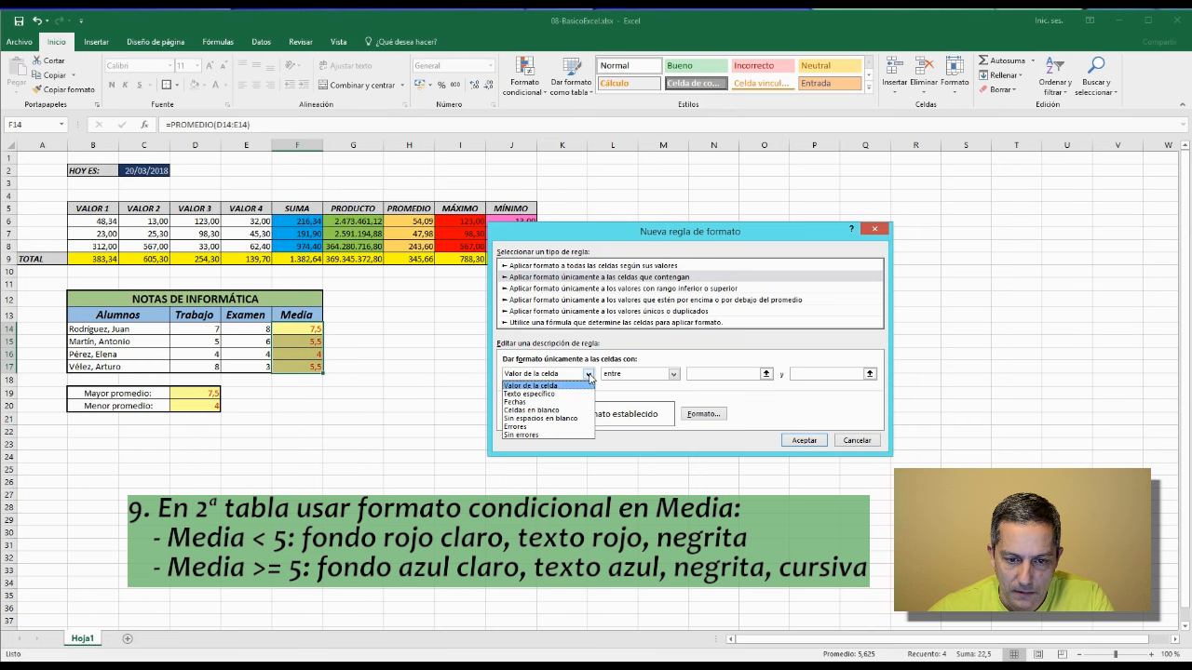
pyautogui.click(587, 377)
pyautogui.click(673, 374)
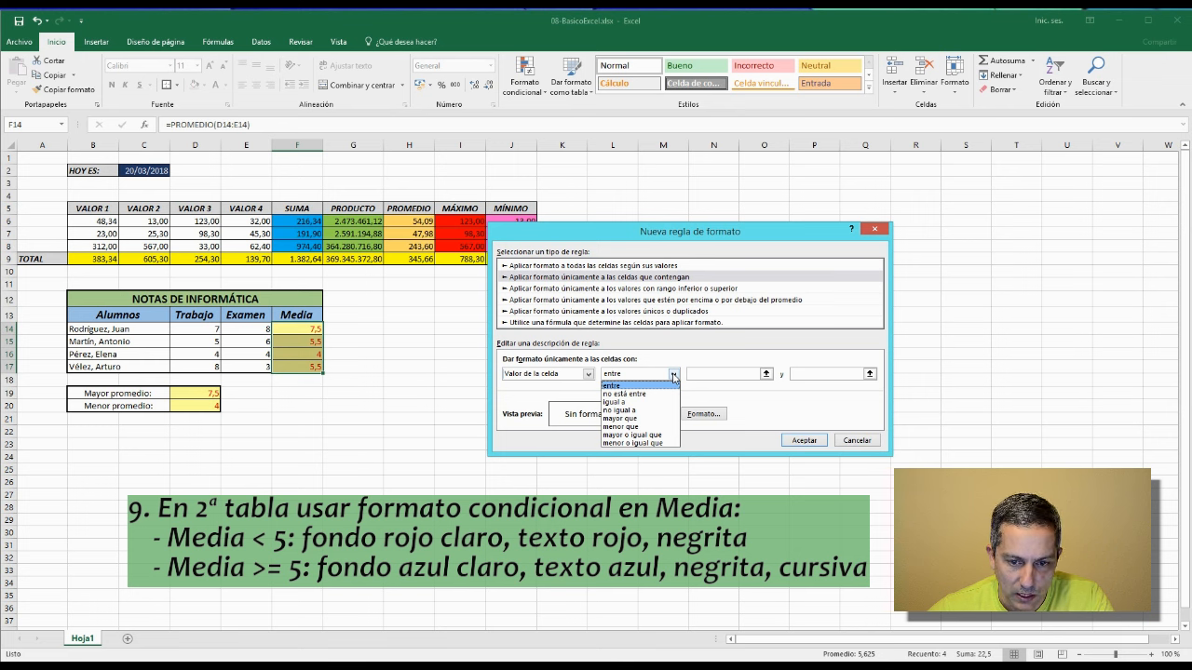
pyautogui.click(655, 427)
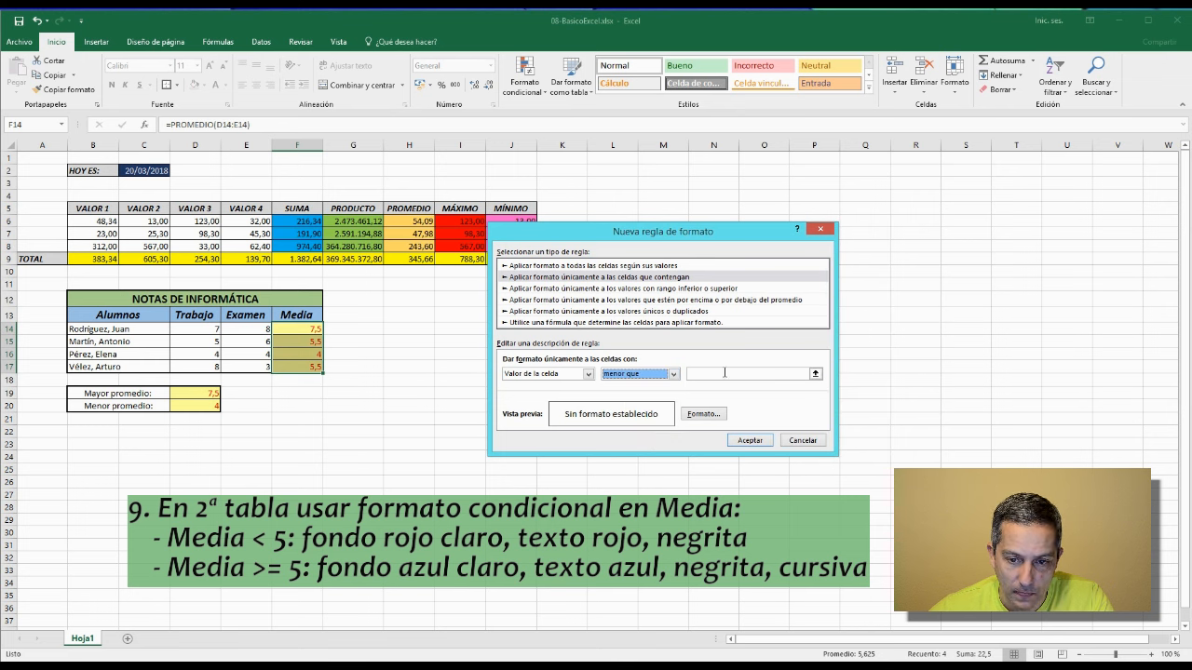
pyautogui.click(756, 372)
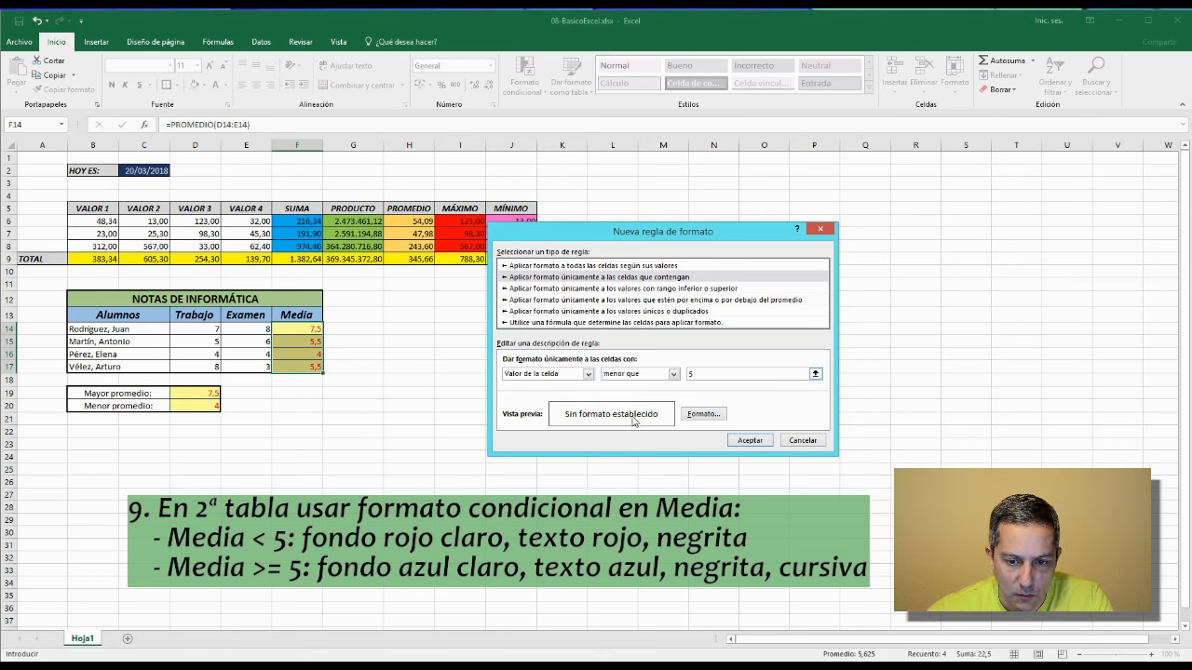
pyautogui.click(703, 415)
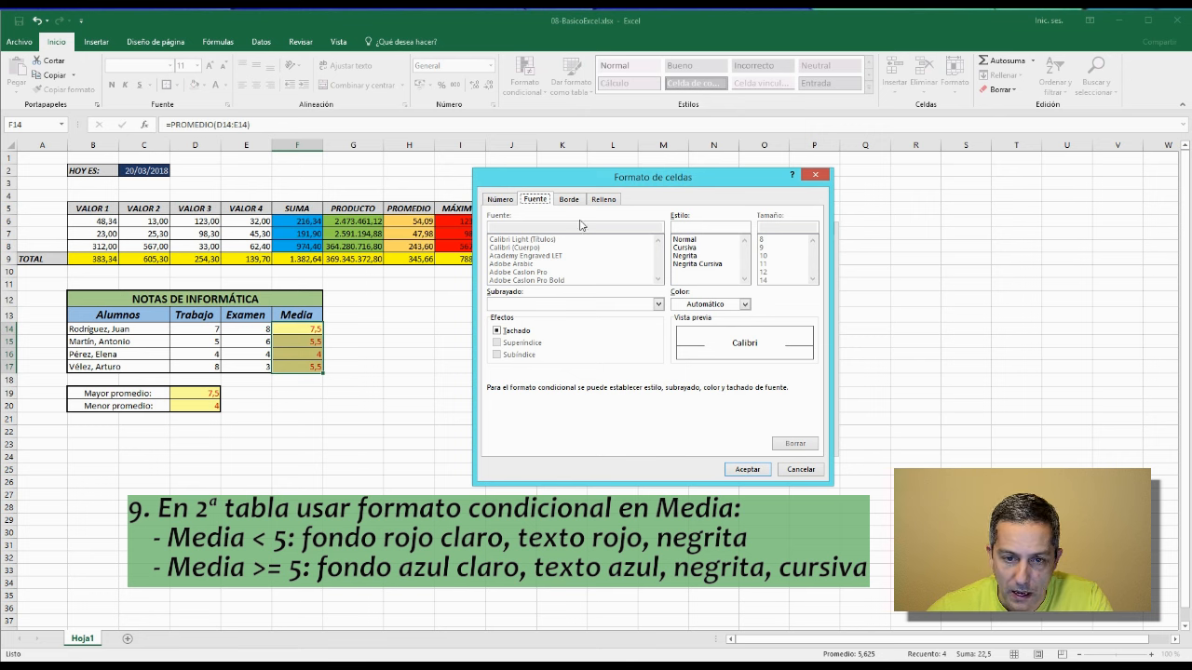
# Try light orange, red and dark orange background fills for the less-than-5 rule
pyautogui.click(499, 199)
pyautogui.click(535, 199)
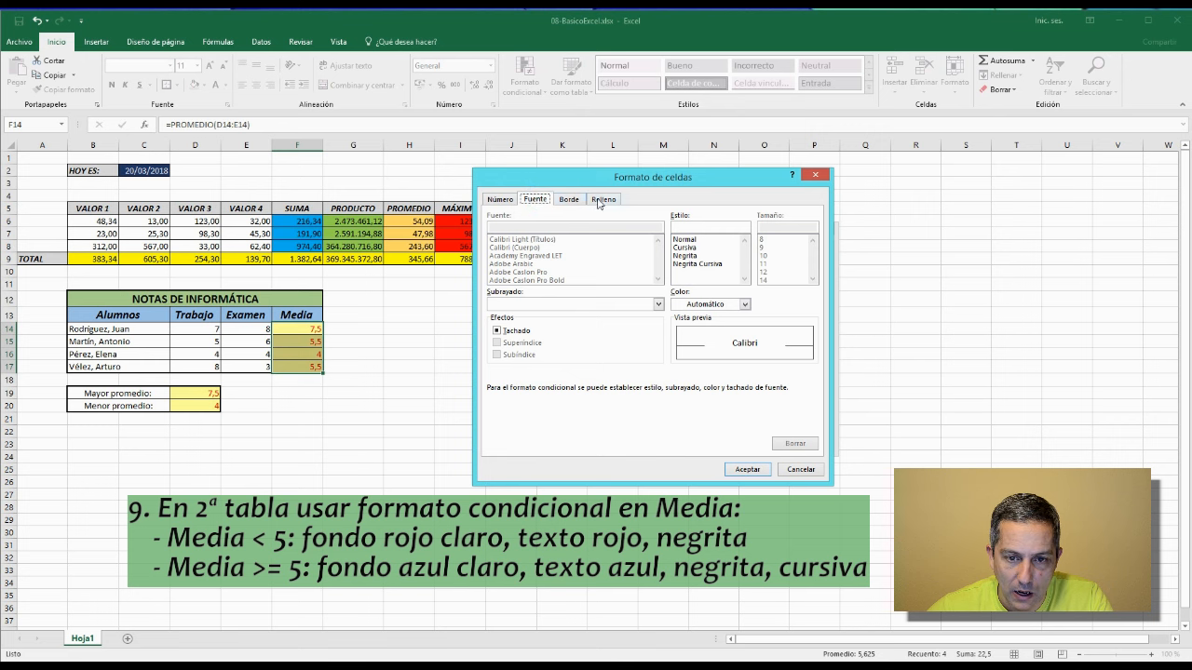
pyautogui.click(600, 201)
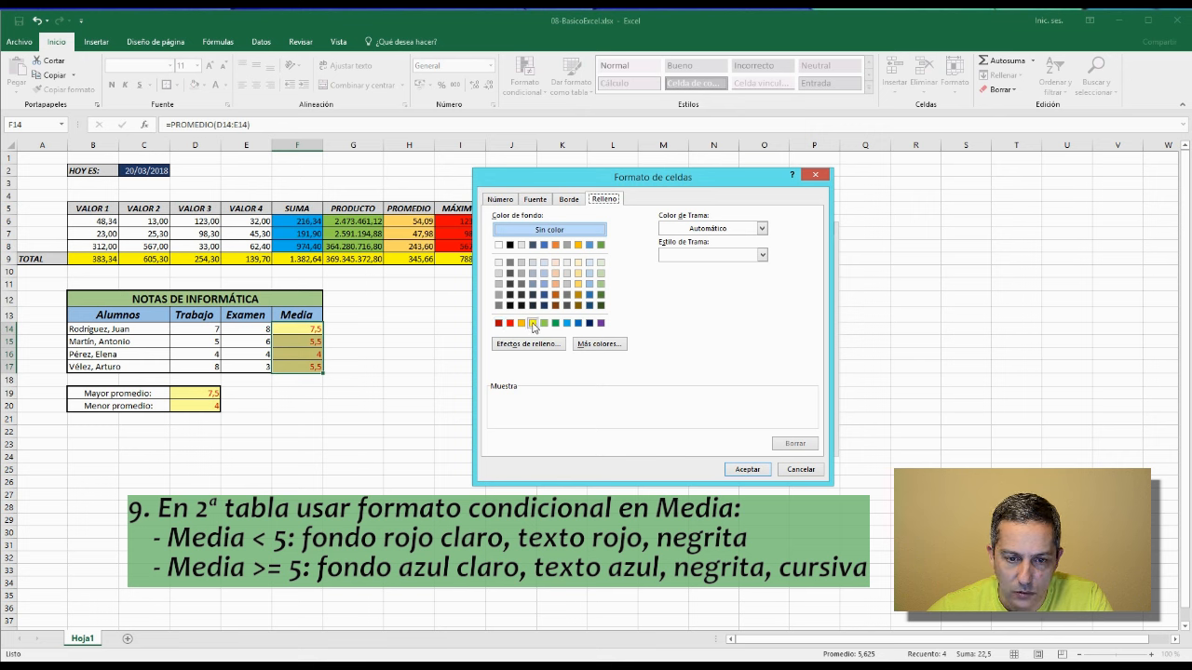
pyautogui.click(556, 285)
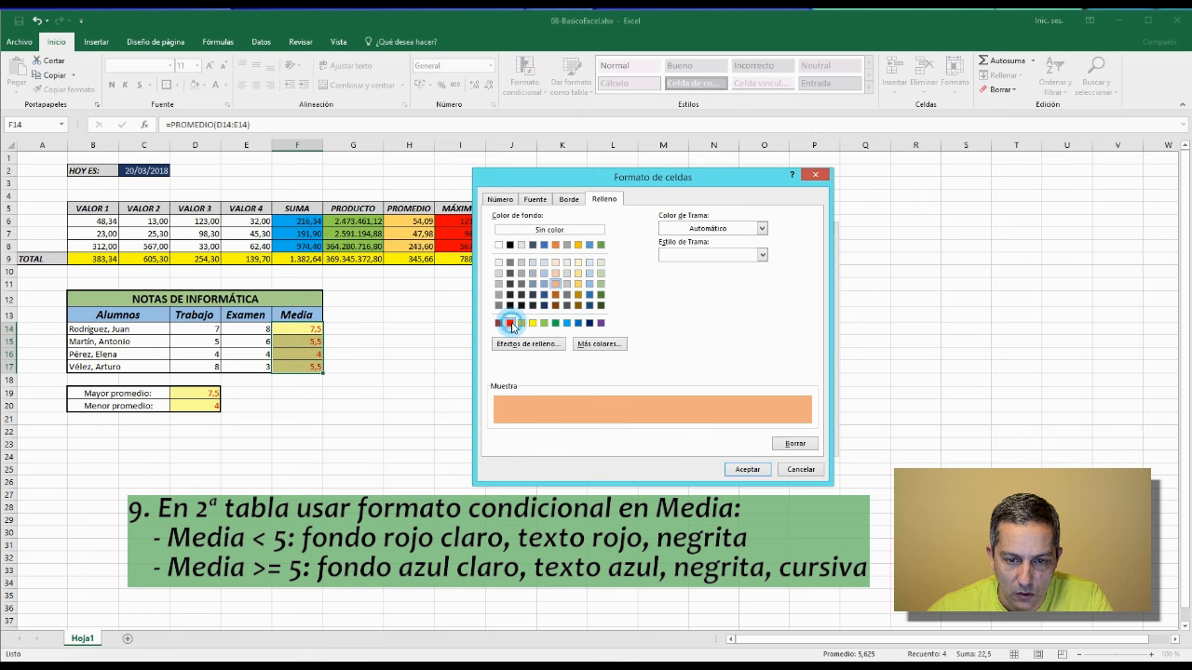
pyautogui.click(510, 324)
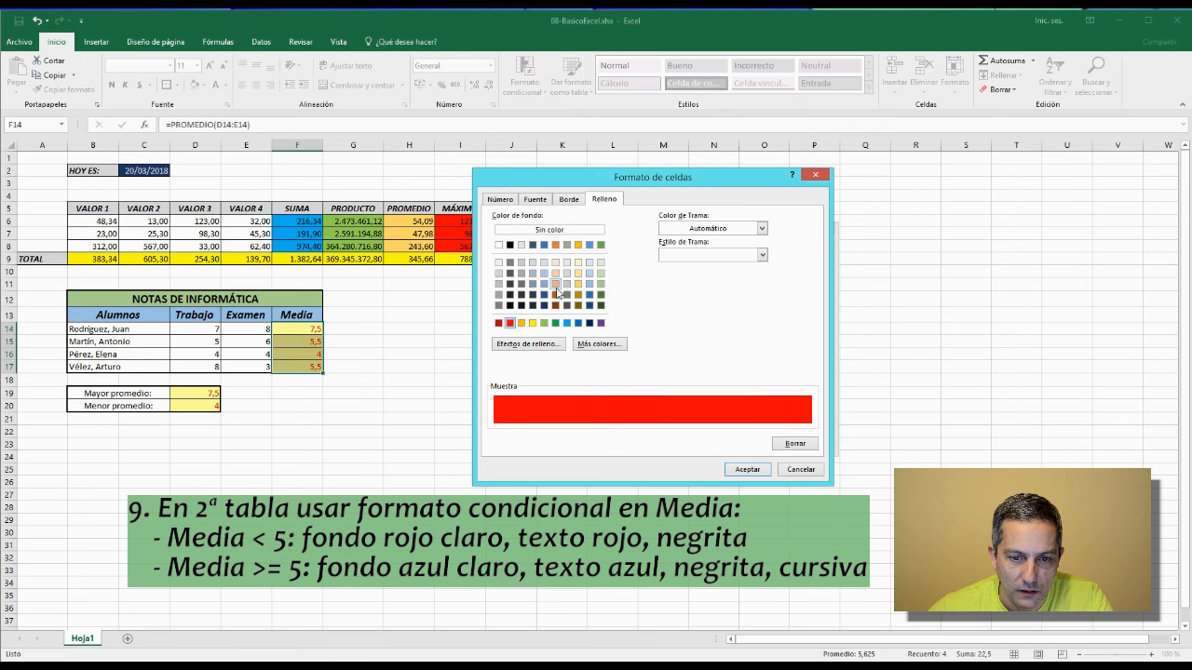
pyautogui.click(556, 294)
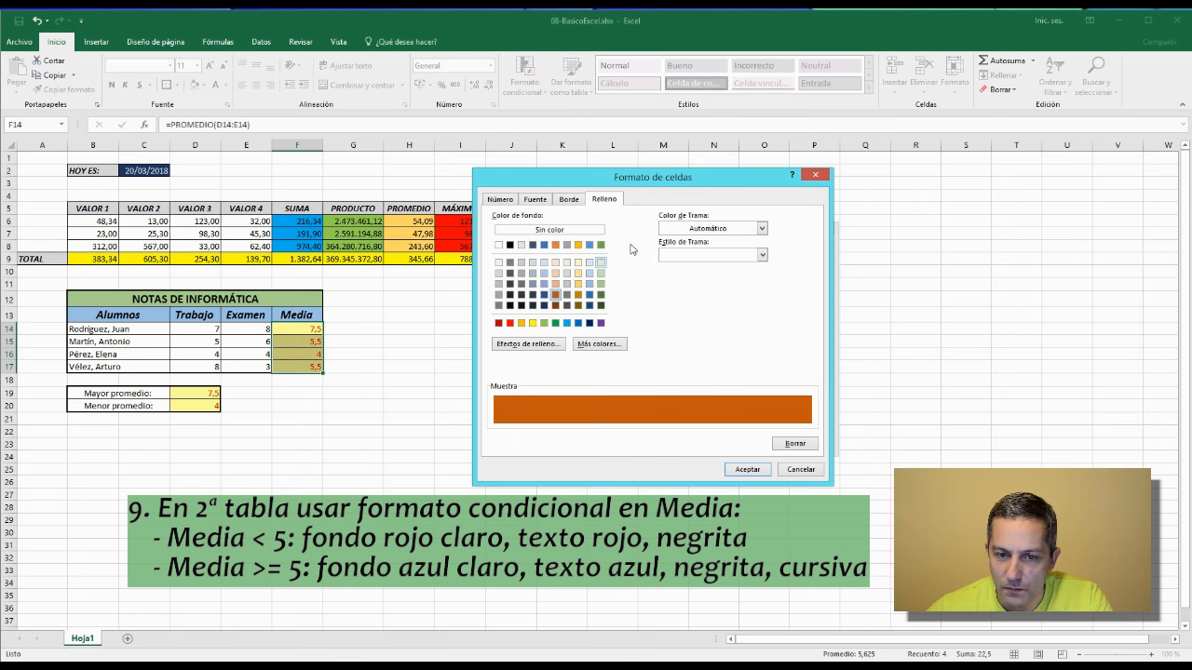
# Set the less-than-5 rule's font to red with the Negrita style and accept the format
pyautogui.click(537, 201)
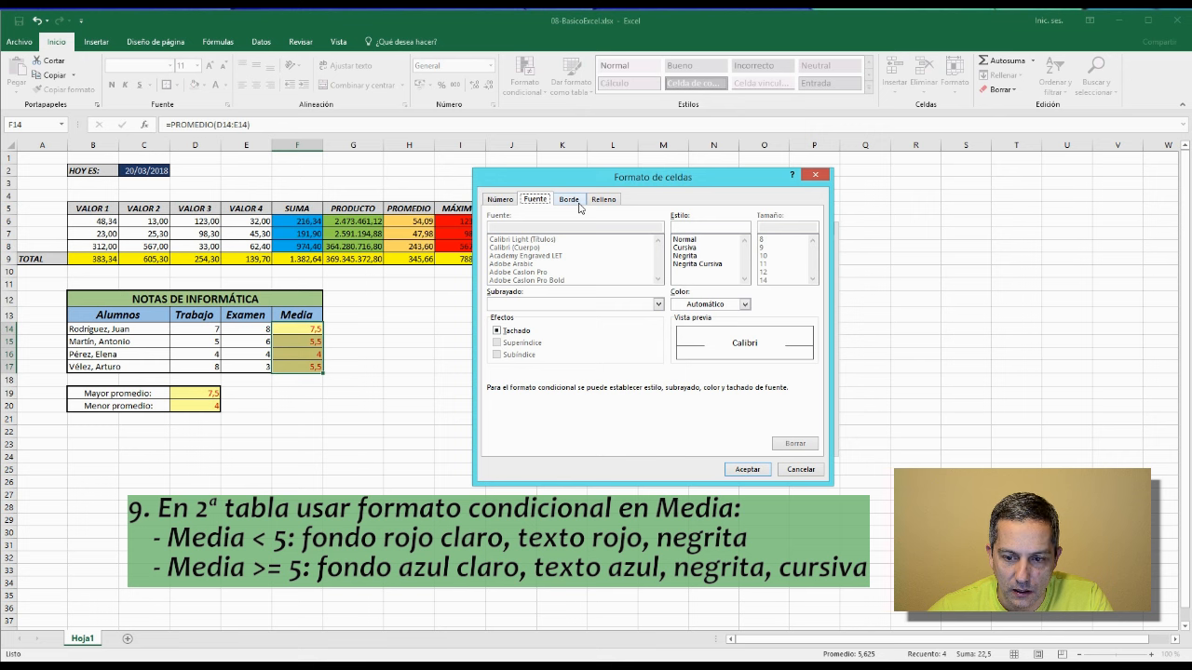
pyautogui.click(500, 200)
pyautogui.click(545, 203)
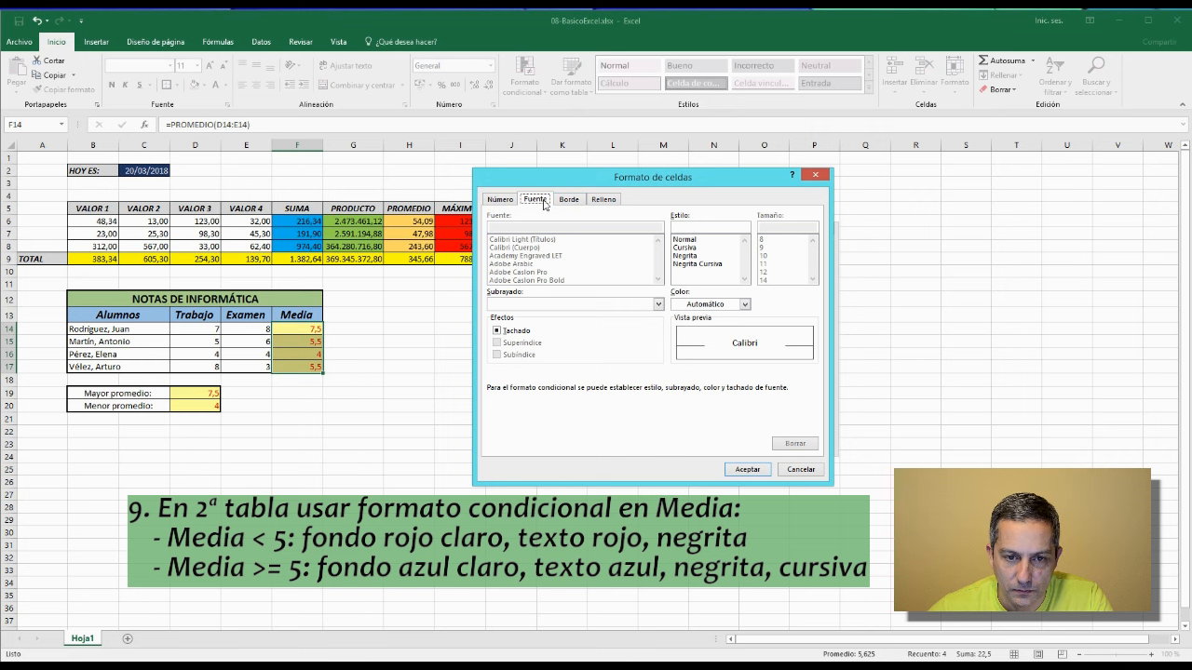
pyautogui.click(745, 305)
pyautogui.click(687, 417)
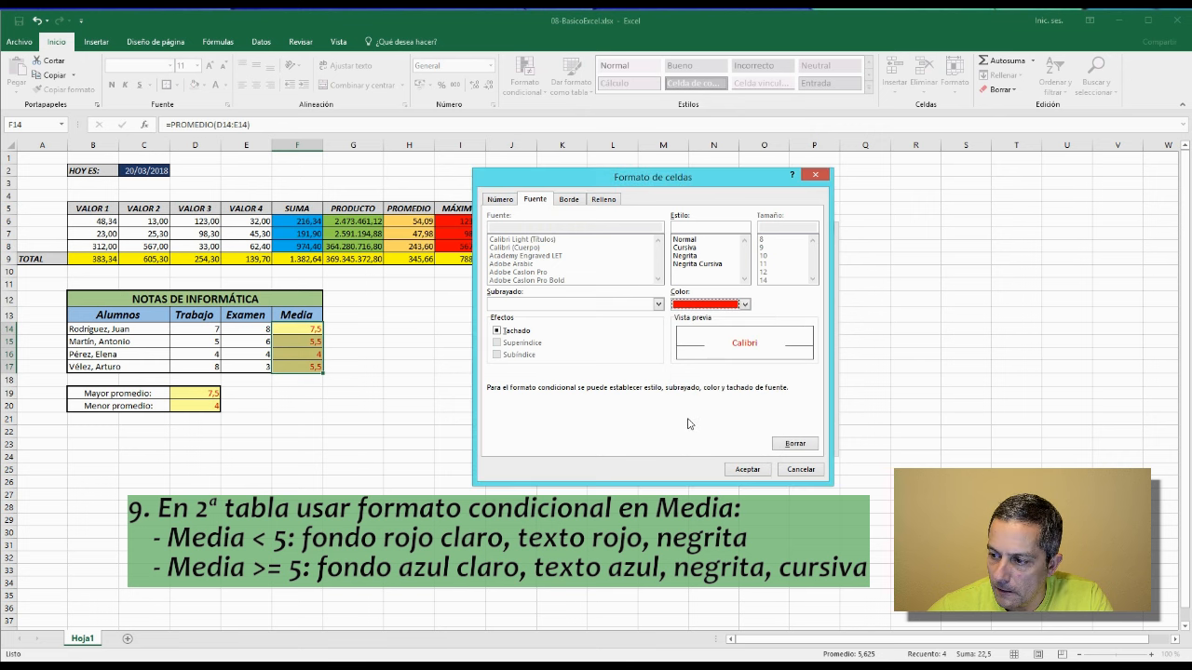
pyautogui.click(686, 256)
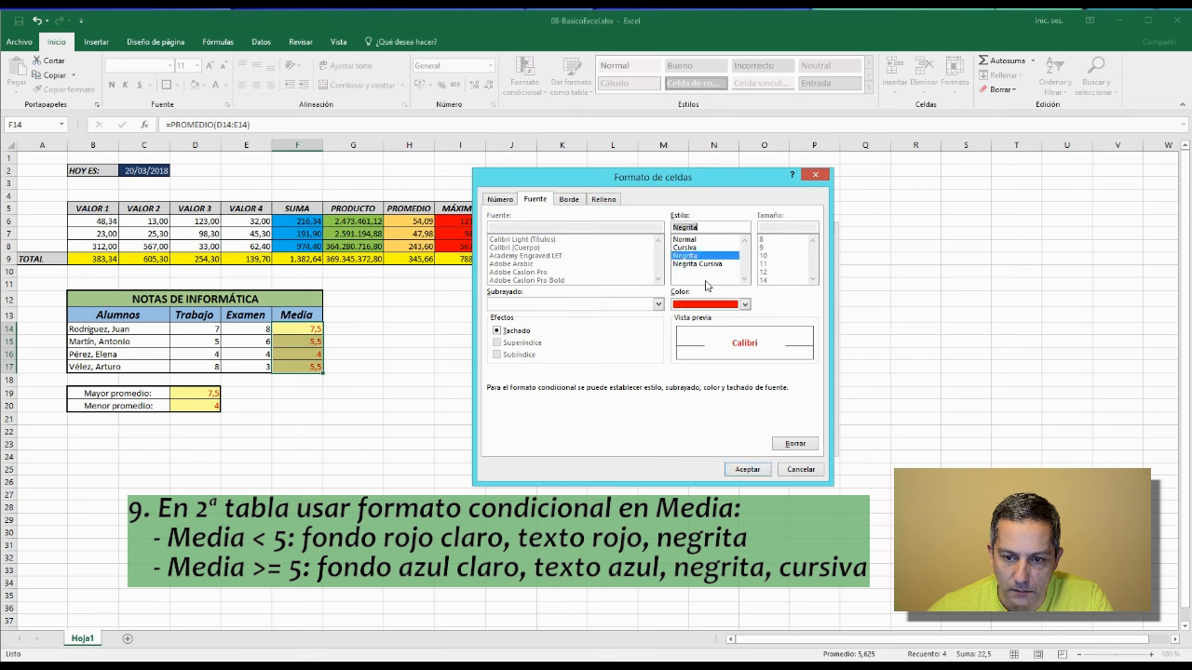
pyautogui.click(747, 470)
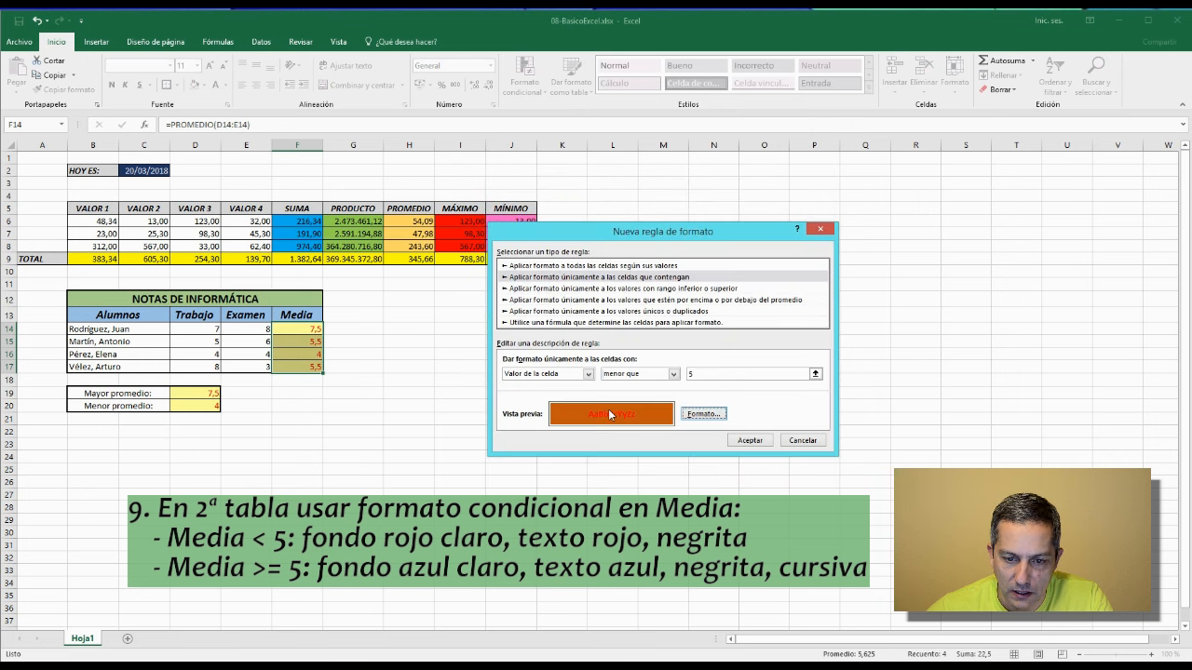
# Change the less-than-5 rule's background fill to light orange and save the rule
pyautogui.click(704, 414)
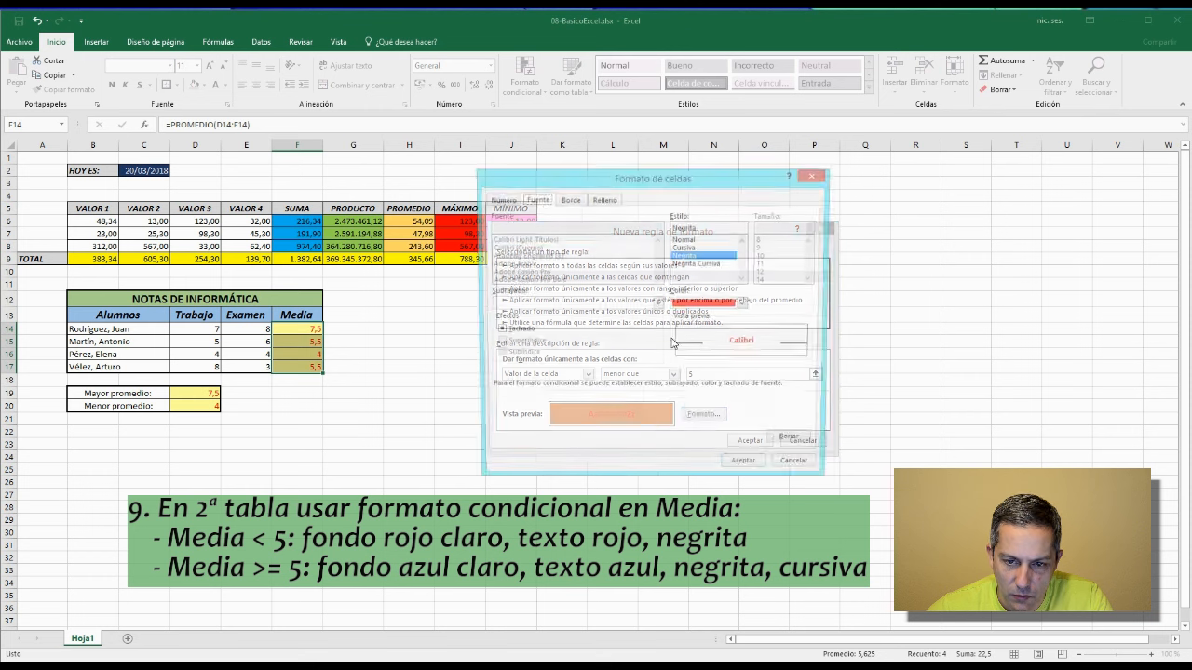
pyautogui.click(602, 199)
pyautogui.click(556, 273)
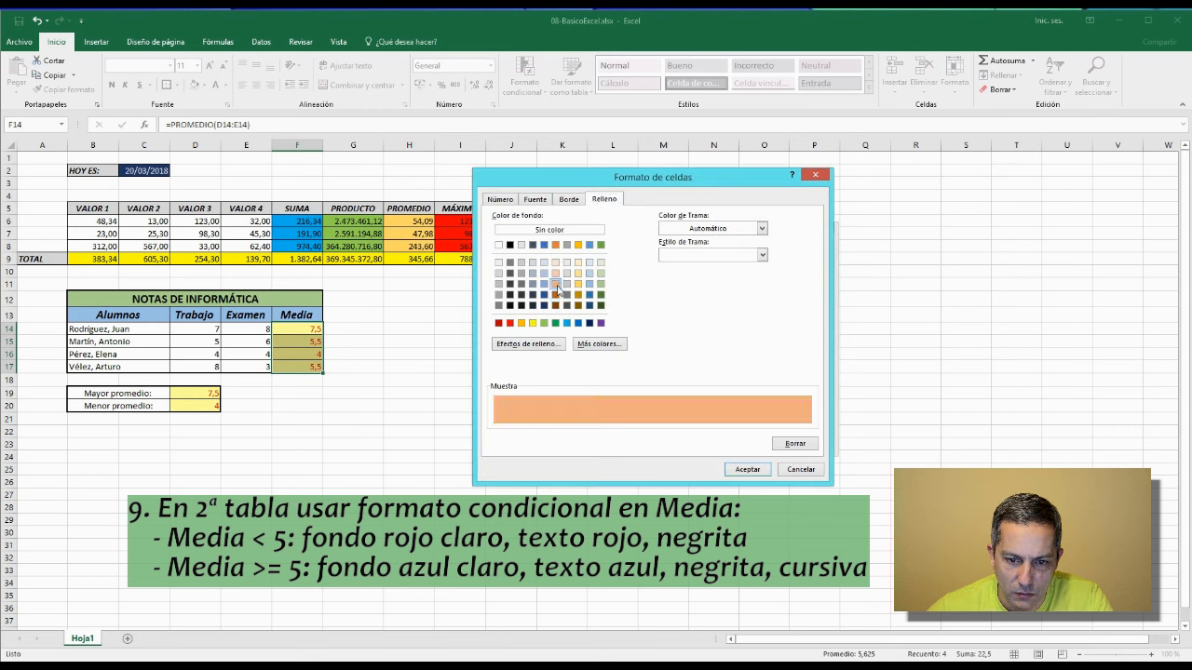
pyautogui.click(750, 472)
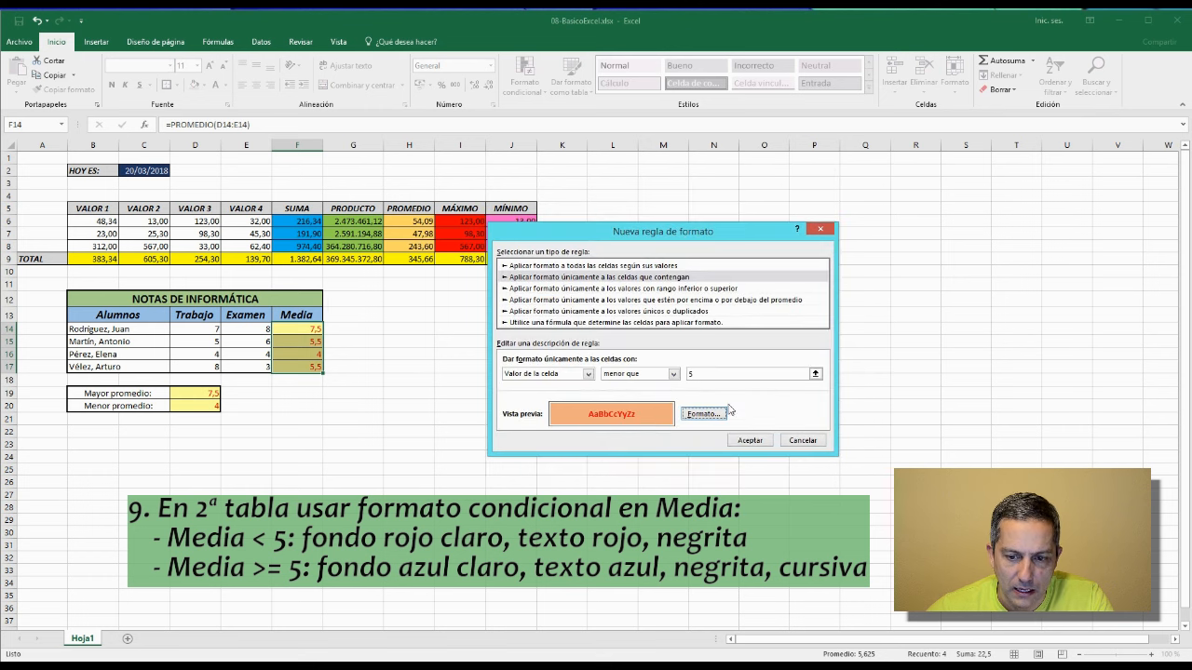
pyautogui.click(753, 441)
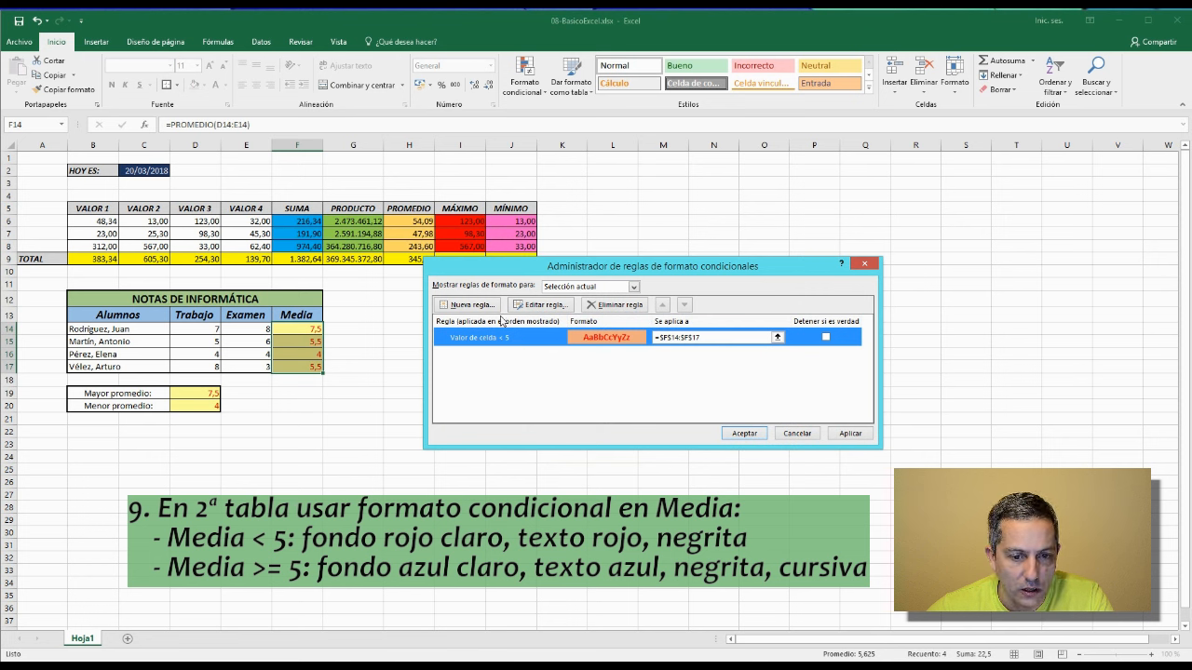
# Add a second rule for the Media cells covering cell values greater than or equal to (mayor o igual que) 5
pyautogui.click(483, 308)
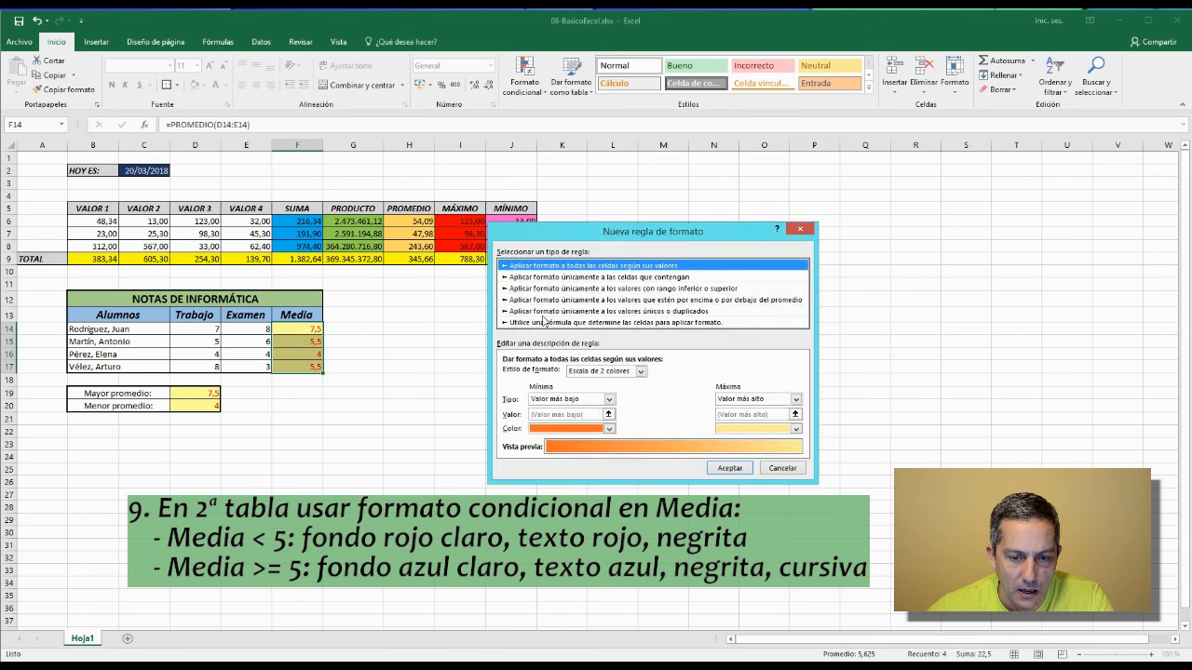
pyautogui.click(551, 277)
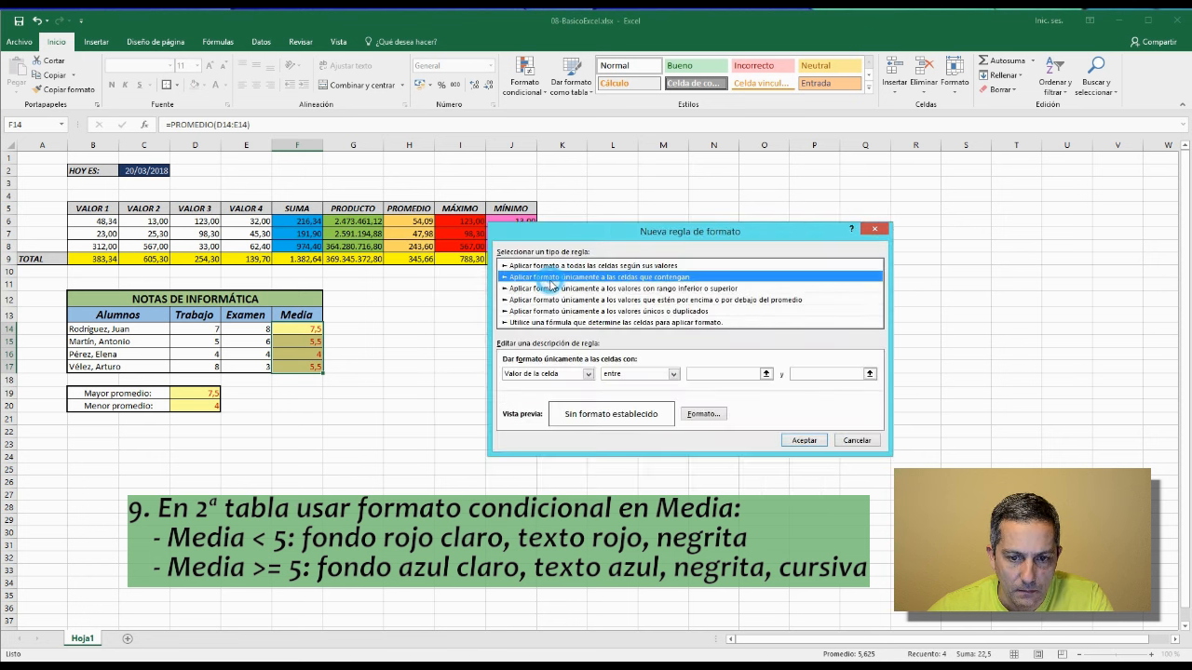
pyautogui.click(590, 373)
pyautogui.click(590, 374)
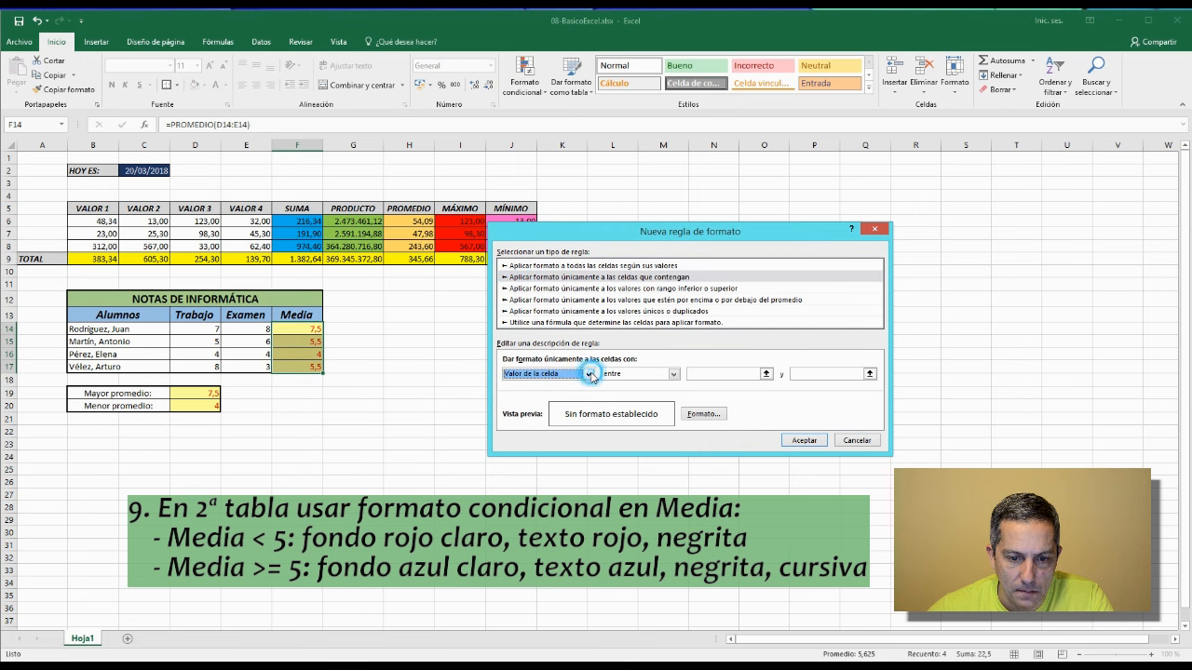
pyautogui.click(673, 373)
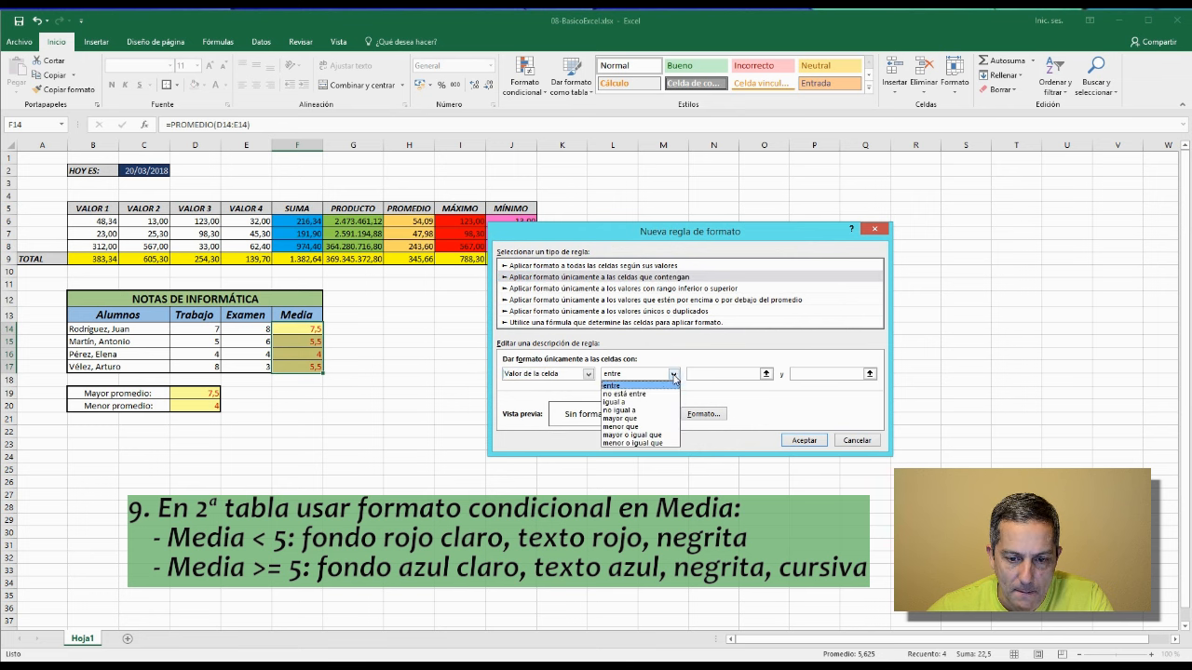
pyautogui.click(649, 438)
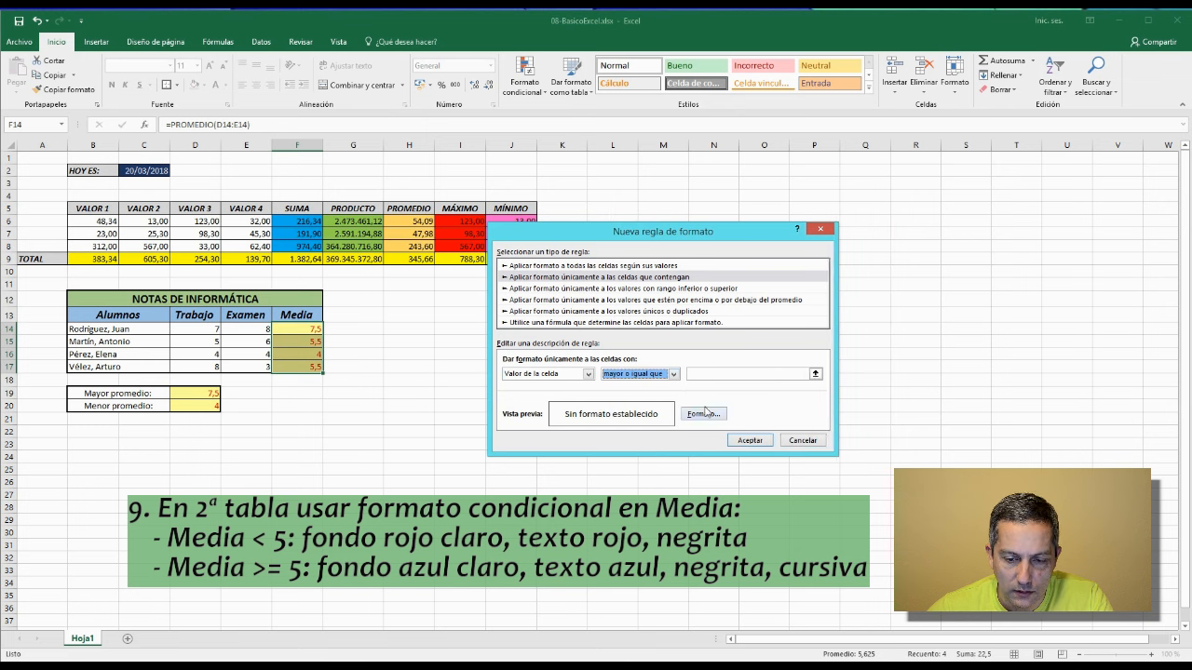
pyautogui.click(775, 376)
pyautogui.write('5')
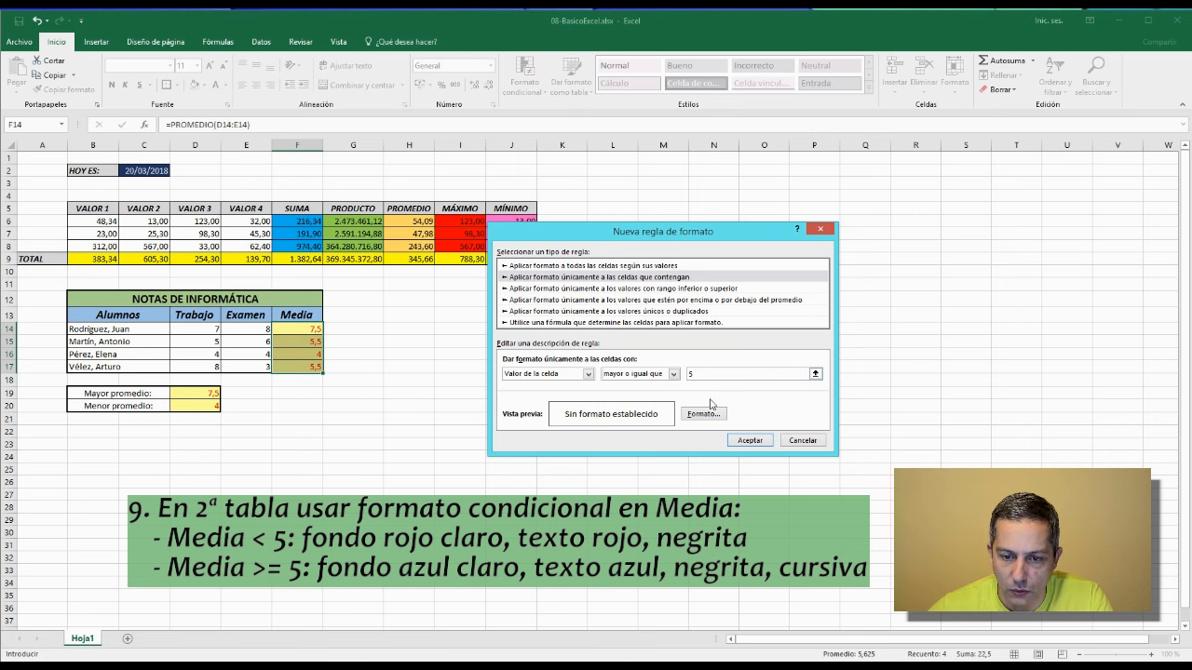
# Give the greater-than-or-equal-to-5 rule a light blue background fill and dark blue text
pyautogui.click(704, 413)
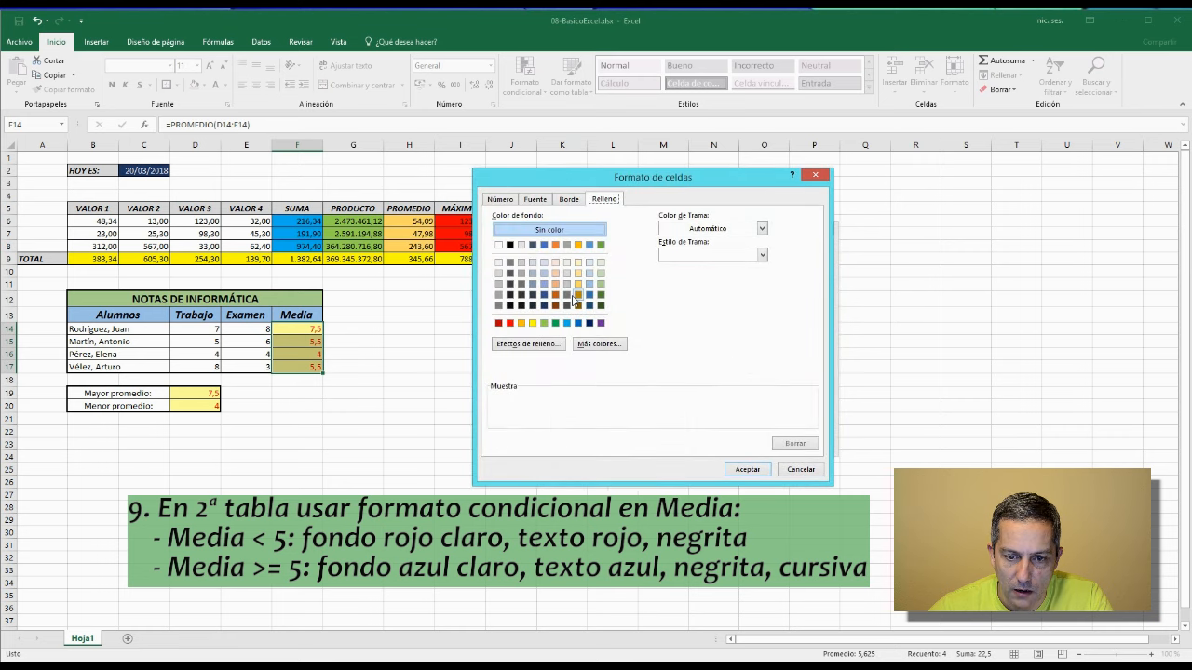
pyautogui.click(589, 284)
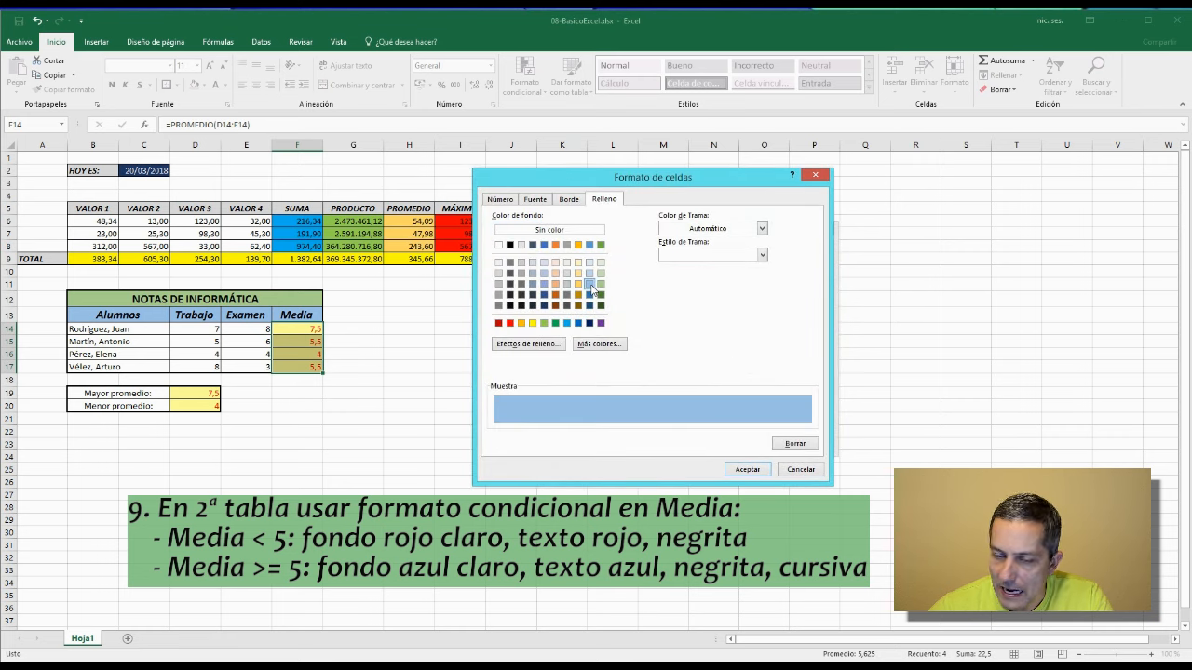
pyautogui.click(541, 201)
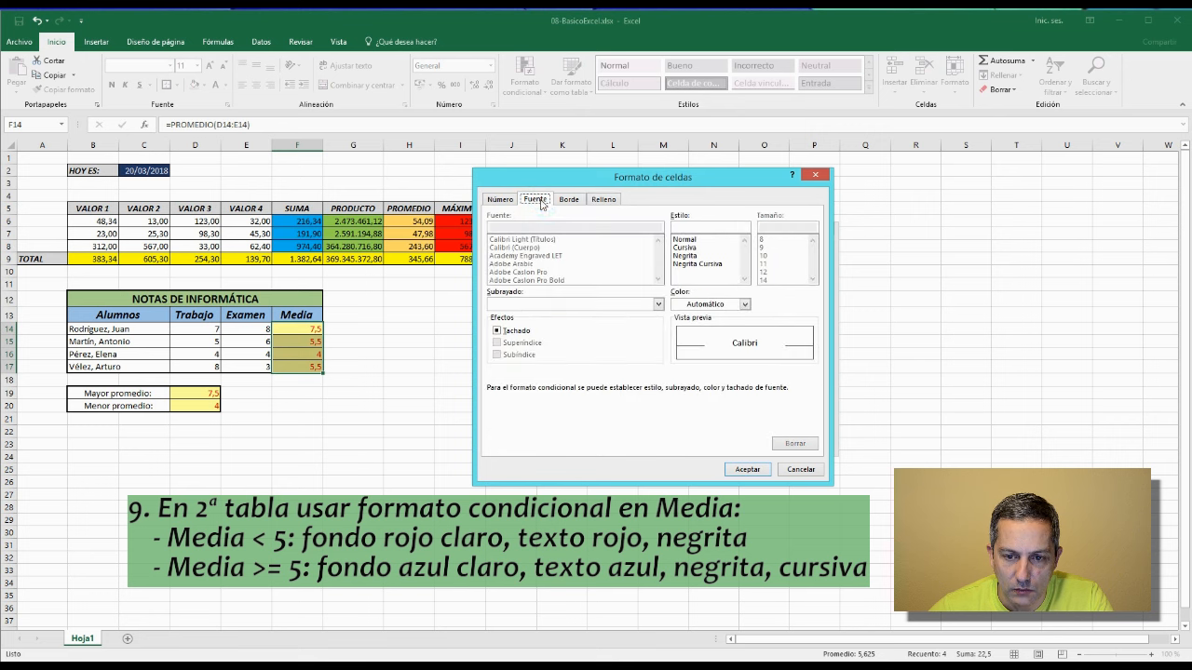
pyautogui.click(718, 306)
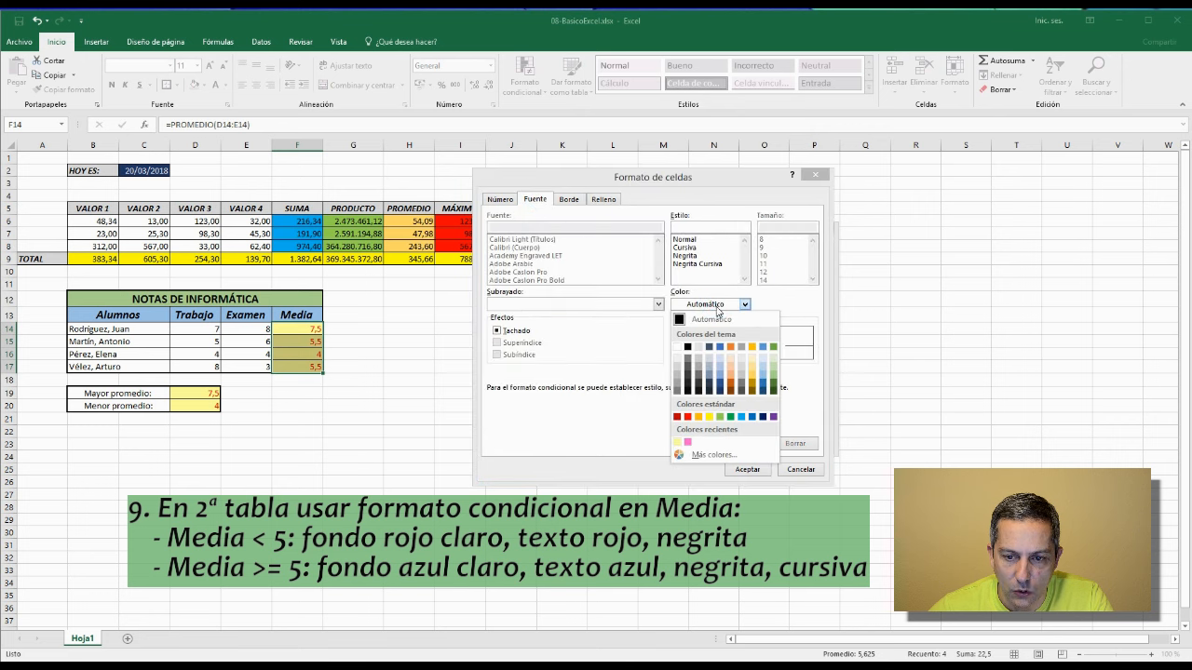
pyautogui.click(722, 387)
pyautogui.click(713, 306)
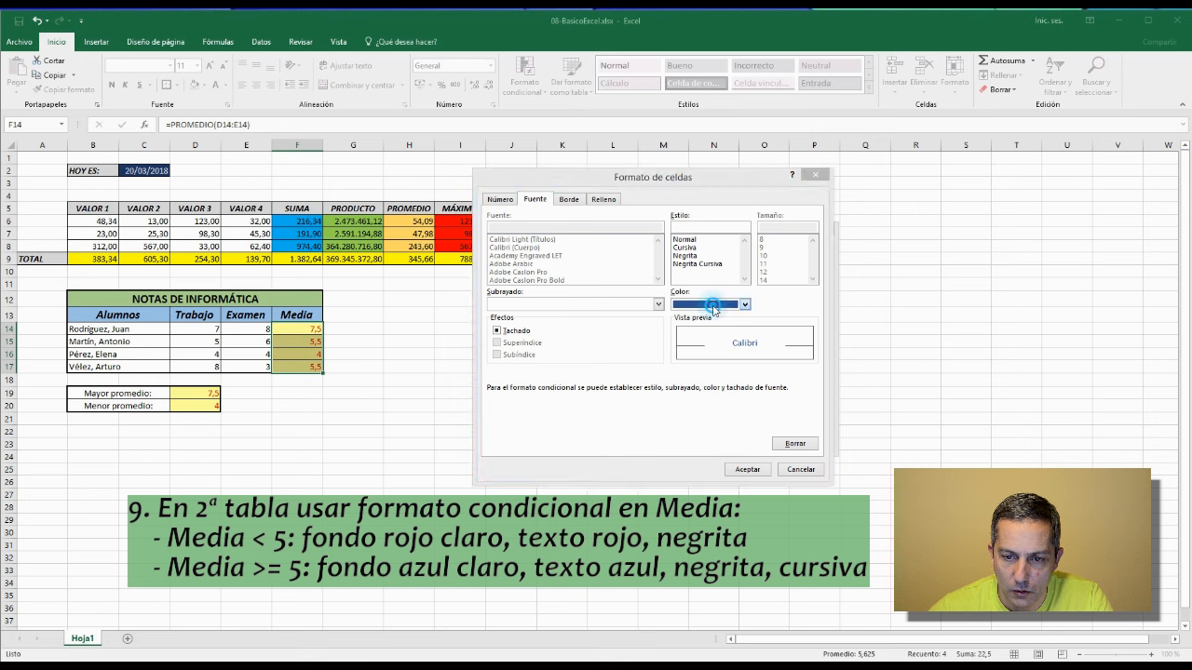
pyautogui.click(718, 396)
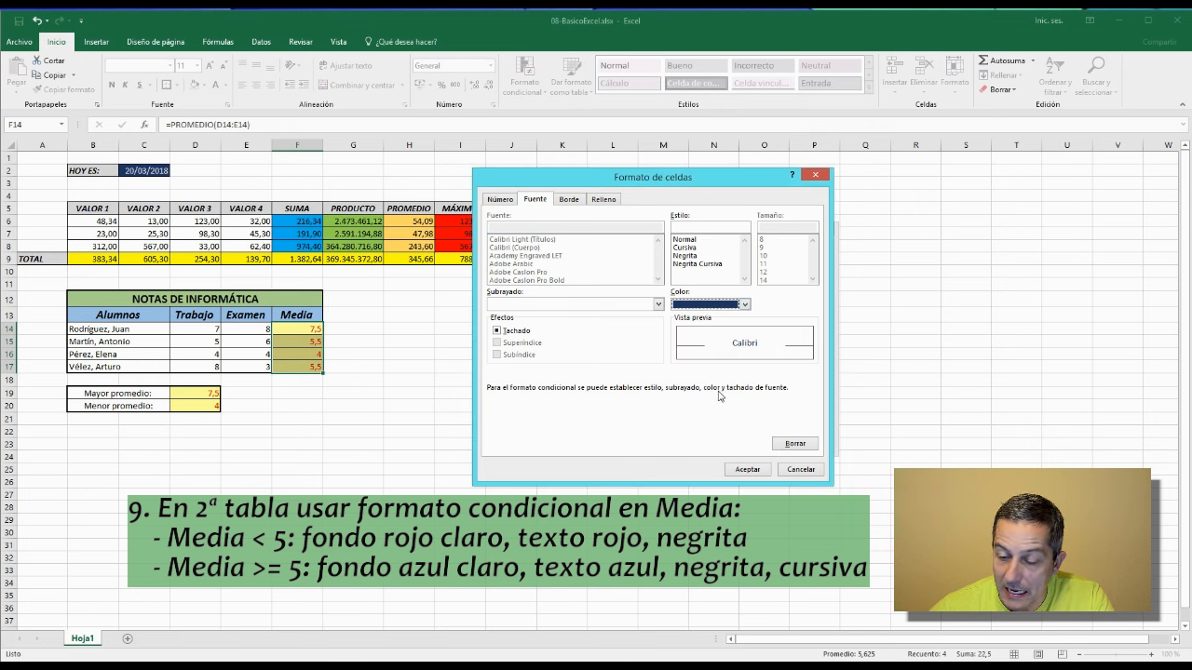
# Set the second rule's font style to Negrita Cursiva, save it, and apply both rules to the Media cells
pyautogui.click(694, 265)
pyautogui.click(747, 469)
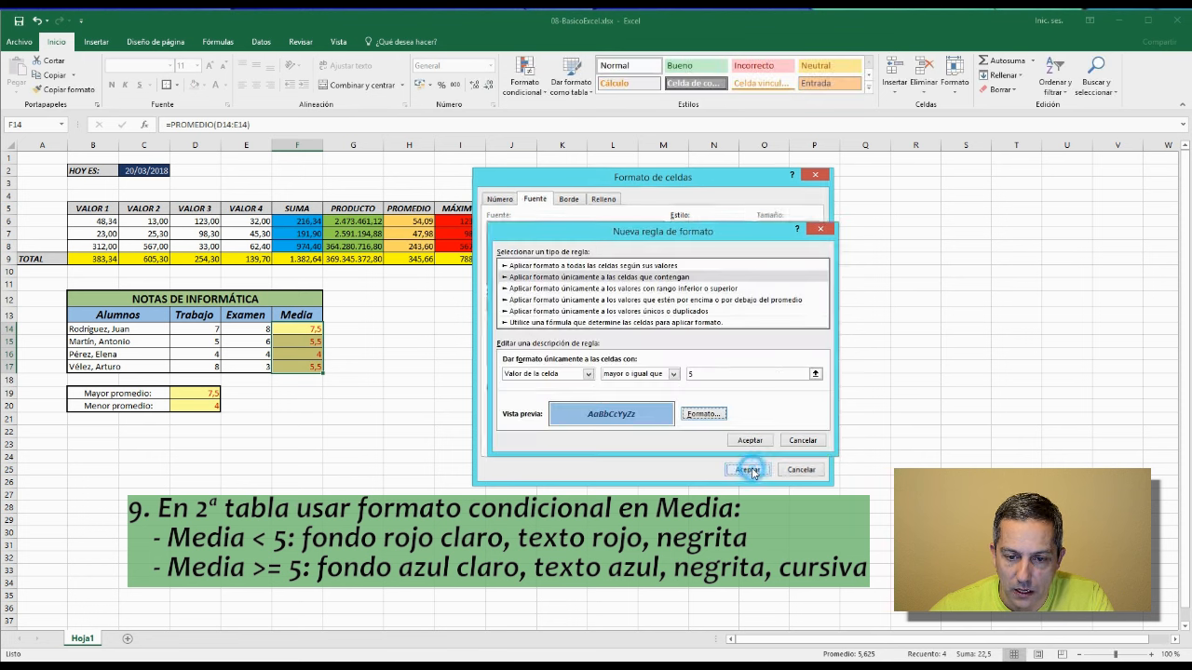
pyautogui.click(750, 441)
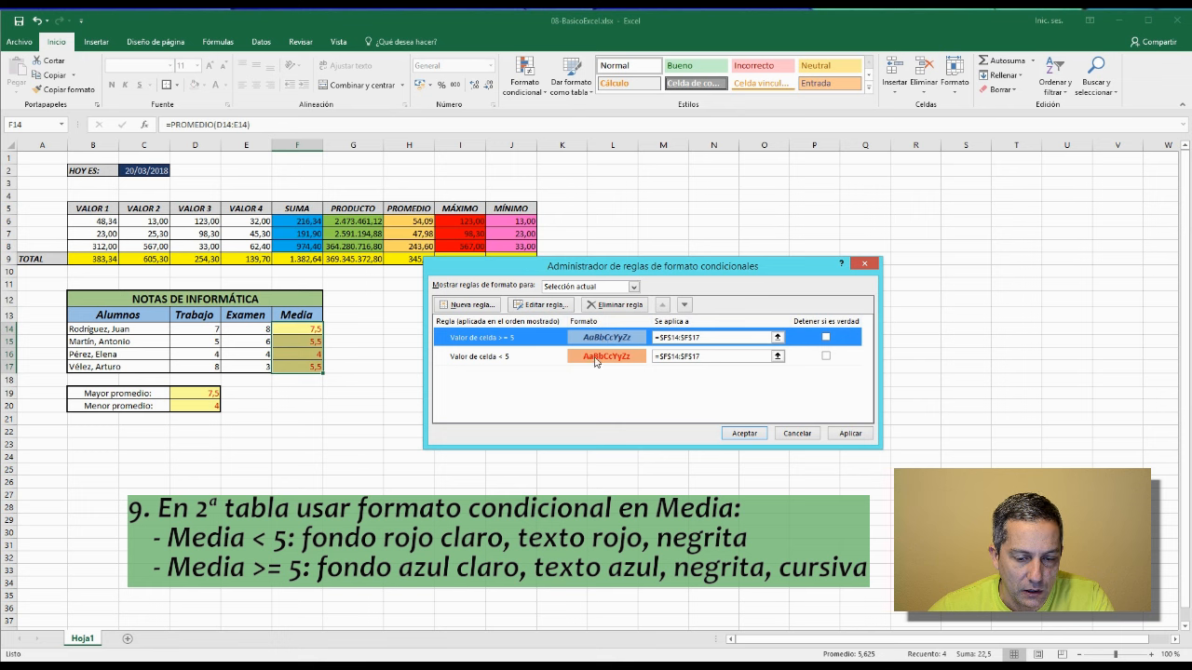
pyautogui.click(744, 434)
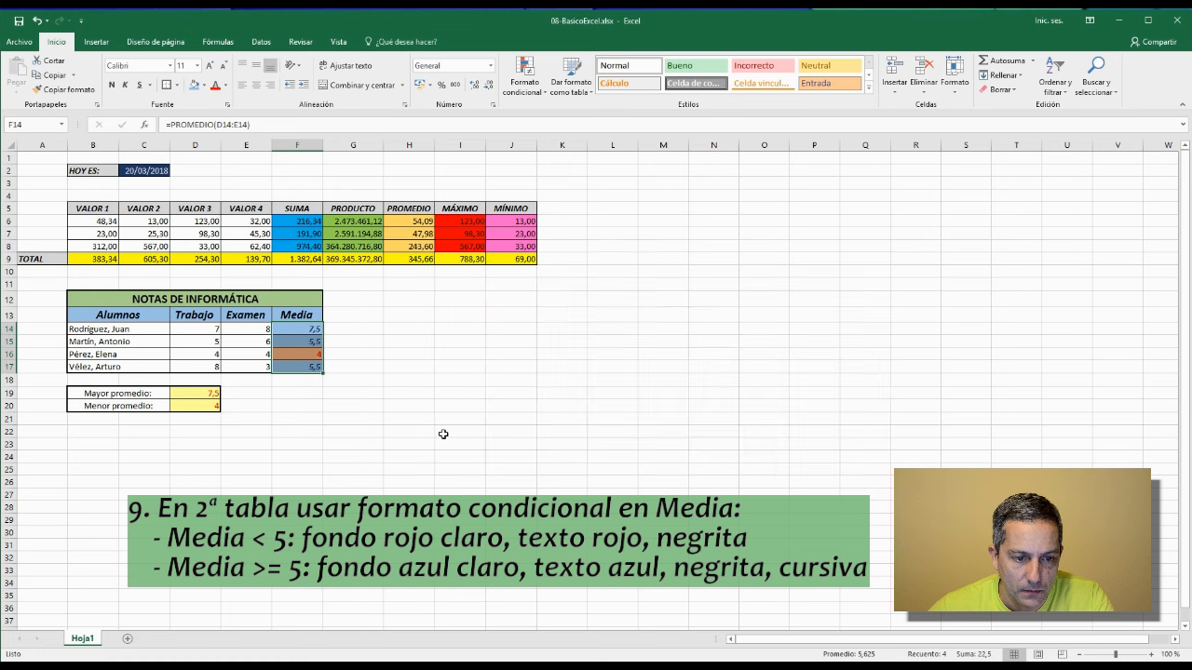
pyautogui.click(443, 434)
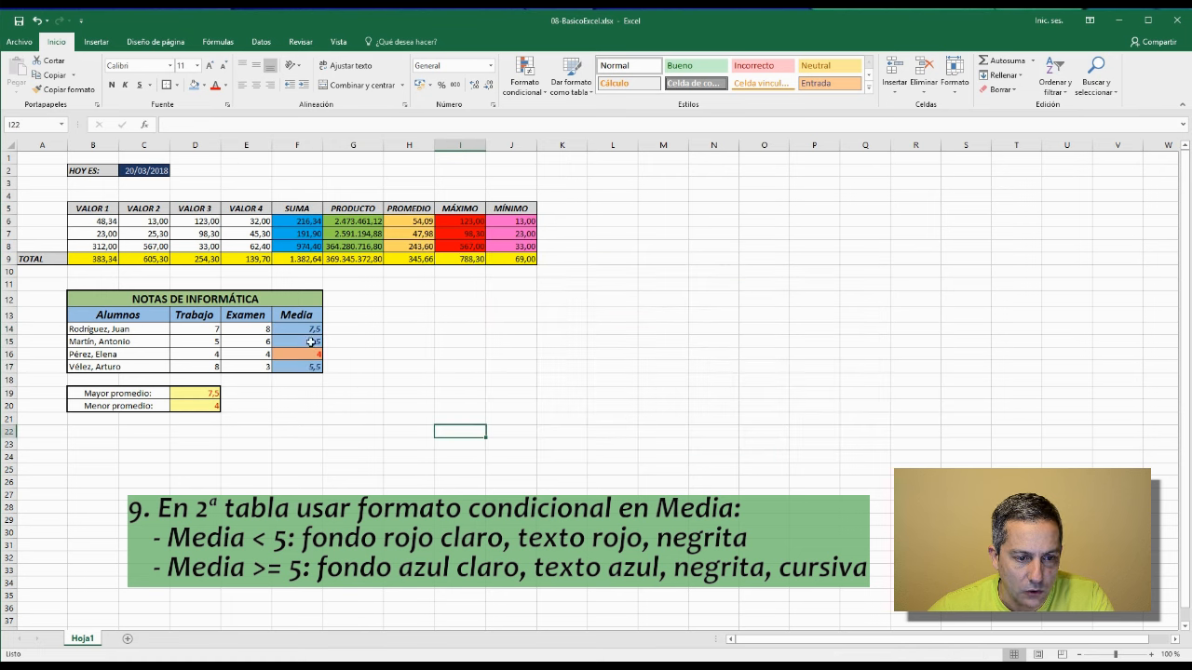